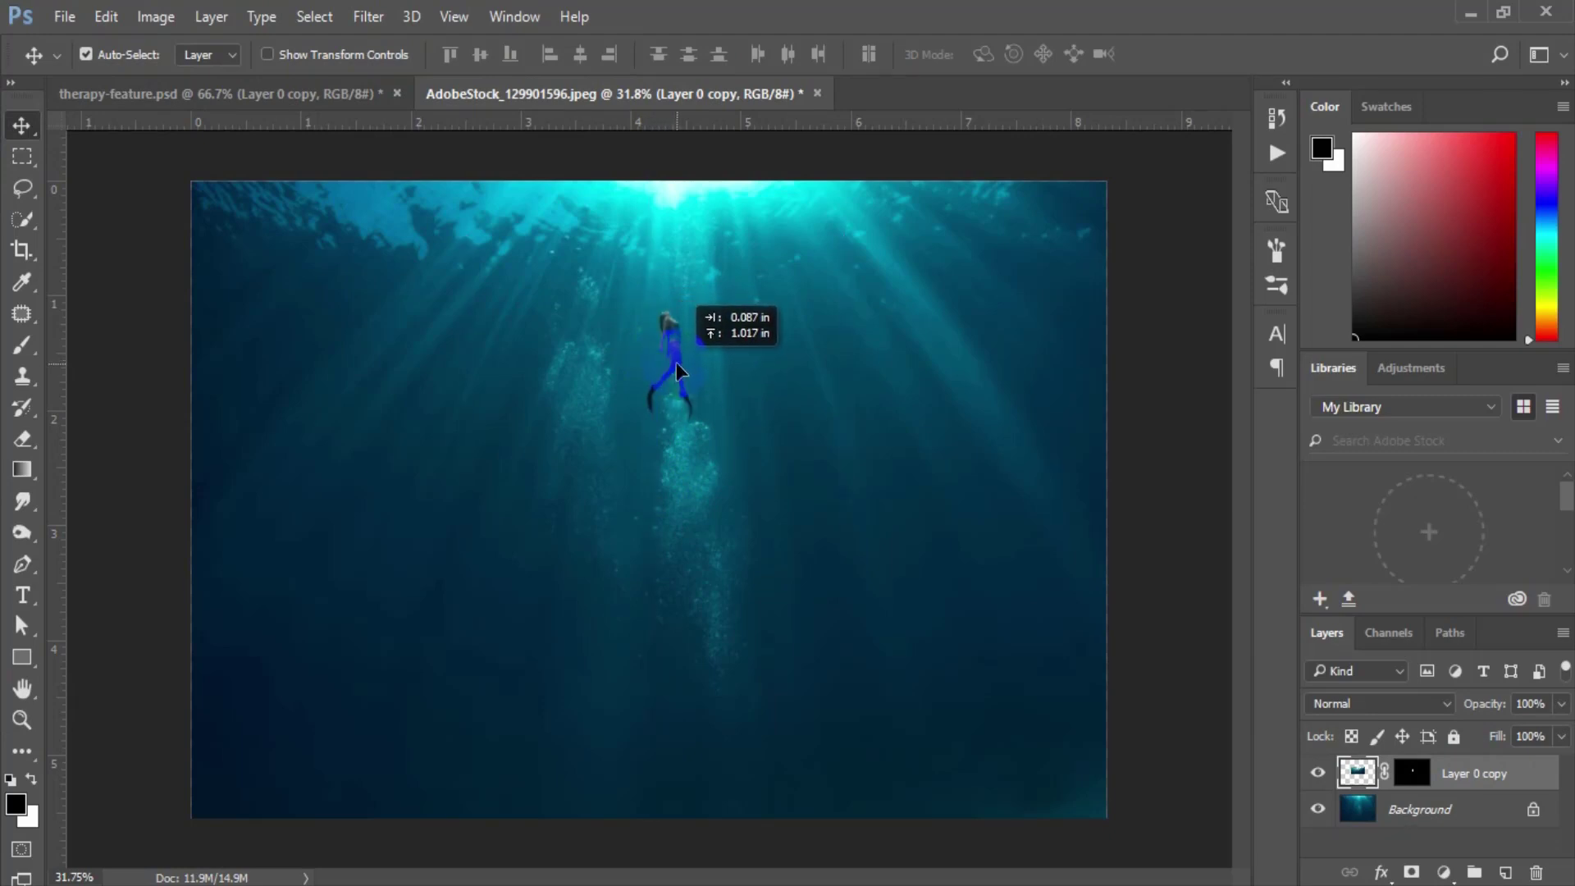
Step: Scale the diver on Layer 0 copy to about 115% and move it slightly upward
key("ctrl")
key("ctrl+t")
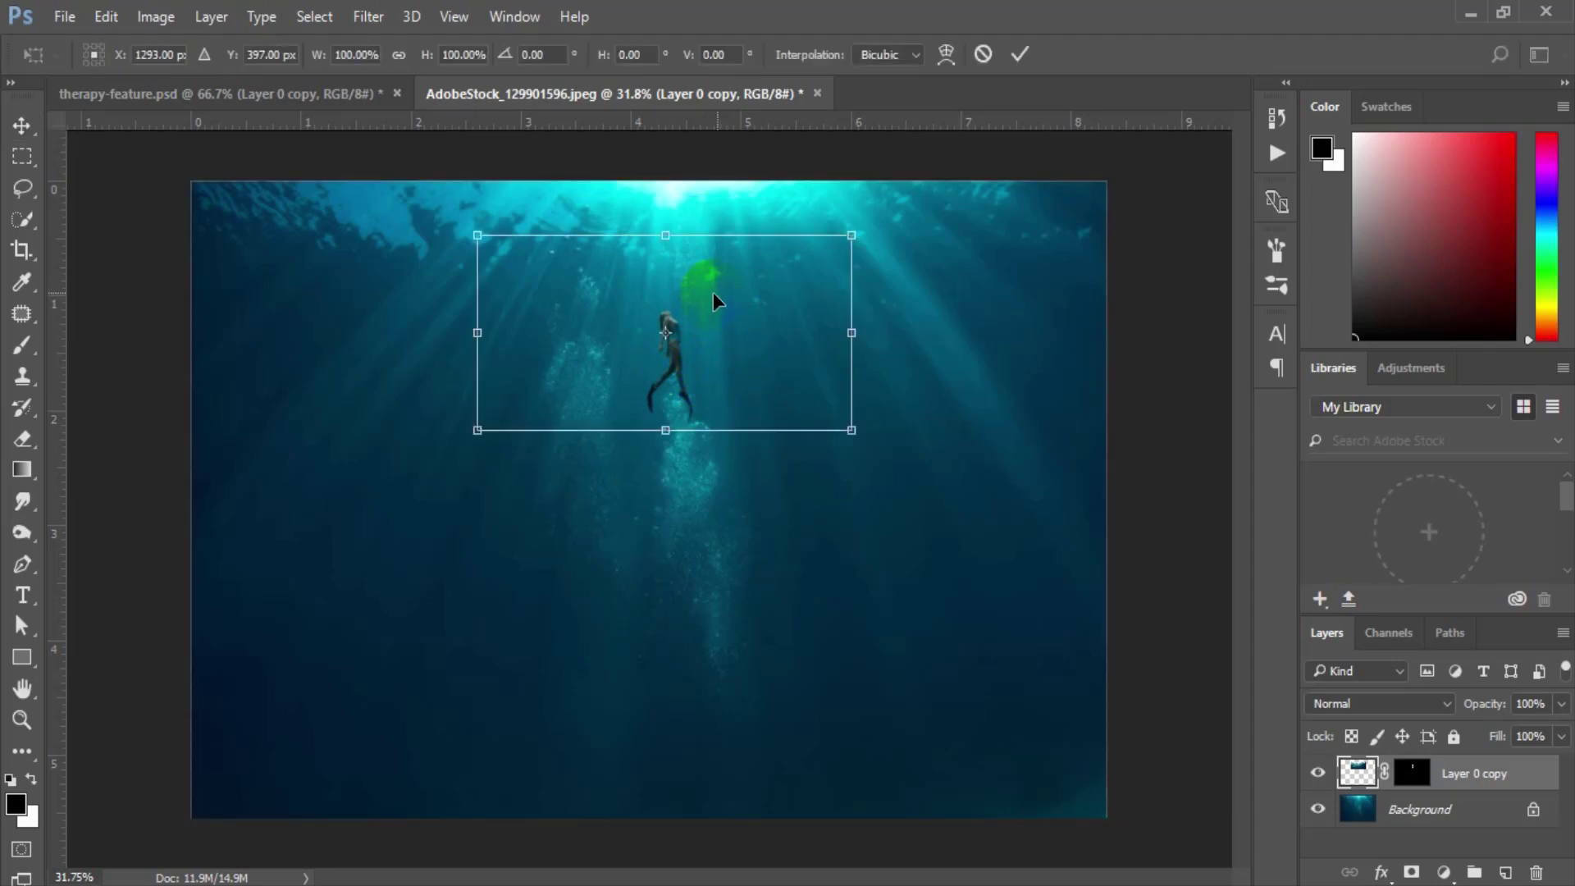
left_click_drag(851, 233, 880, 221)
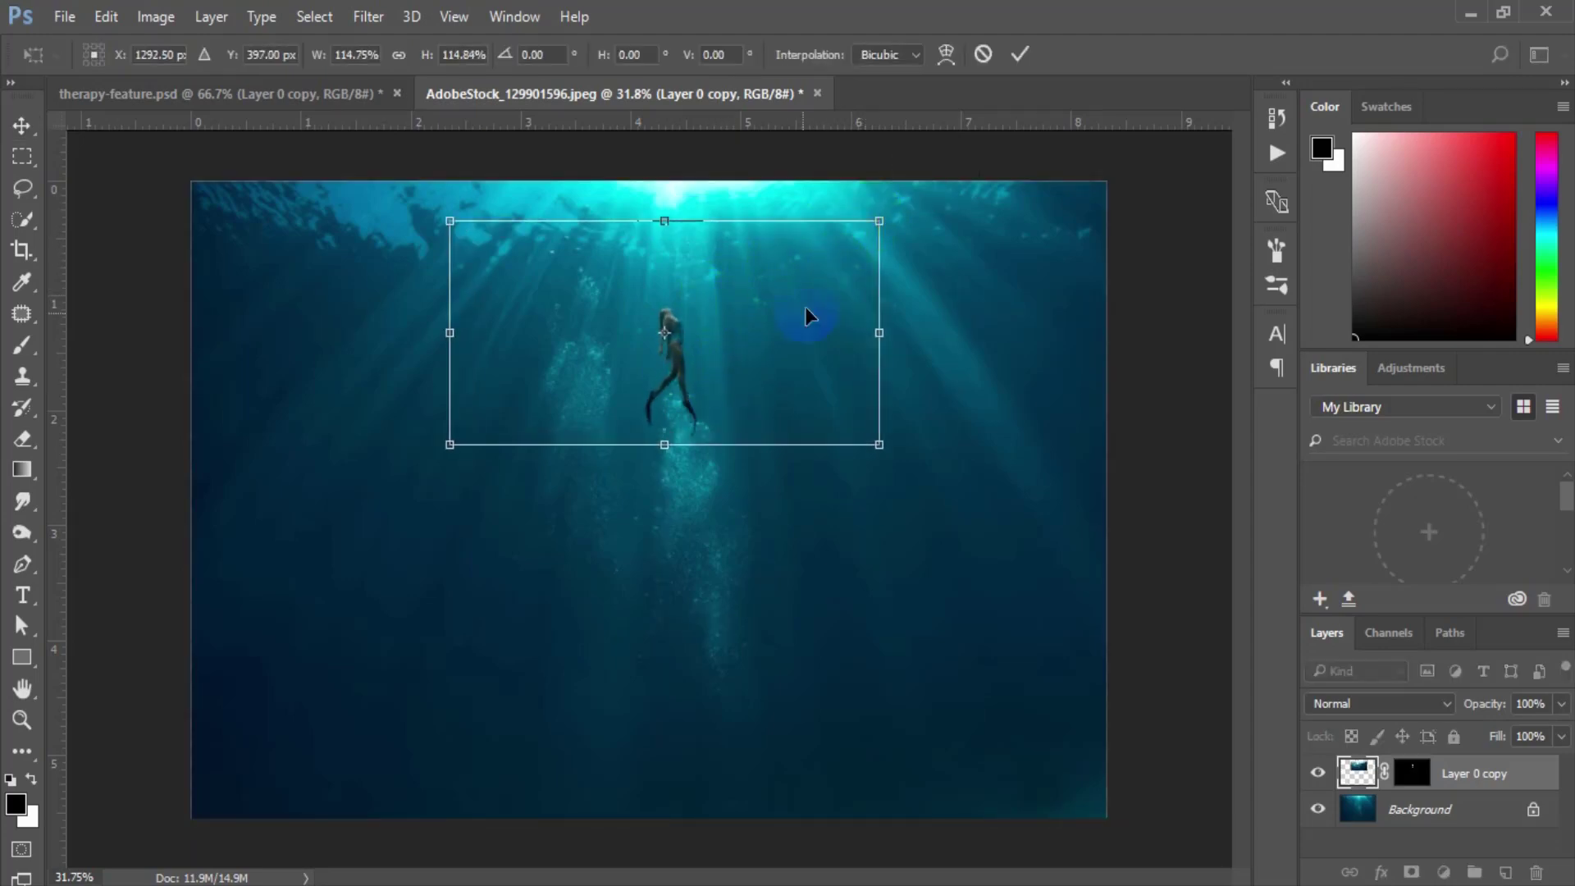
left_click_drag(761, 332, 758, 323)
key("Return")
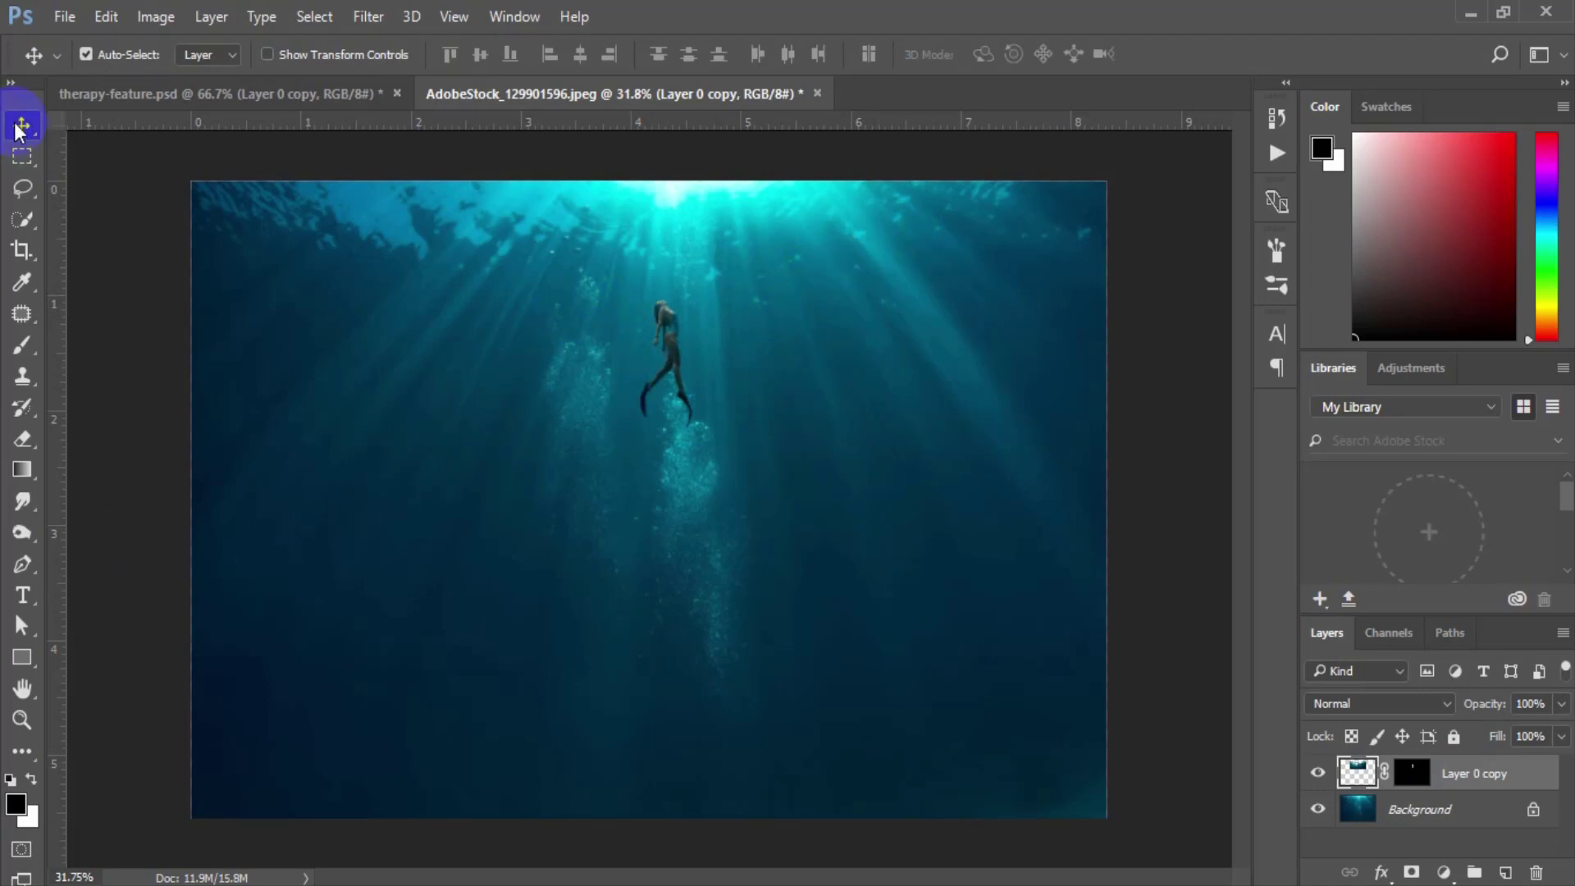
Step: Compare the image with the diver layer hidden and shown, and set Layer 0 copy's blend mode to Hard Light
left_click(22, 720)
left_click(742, 296)
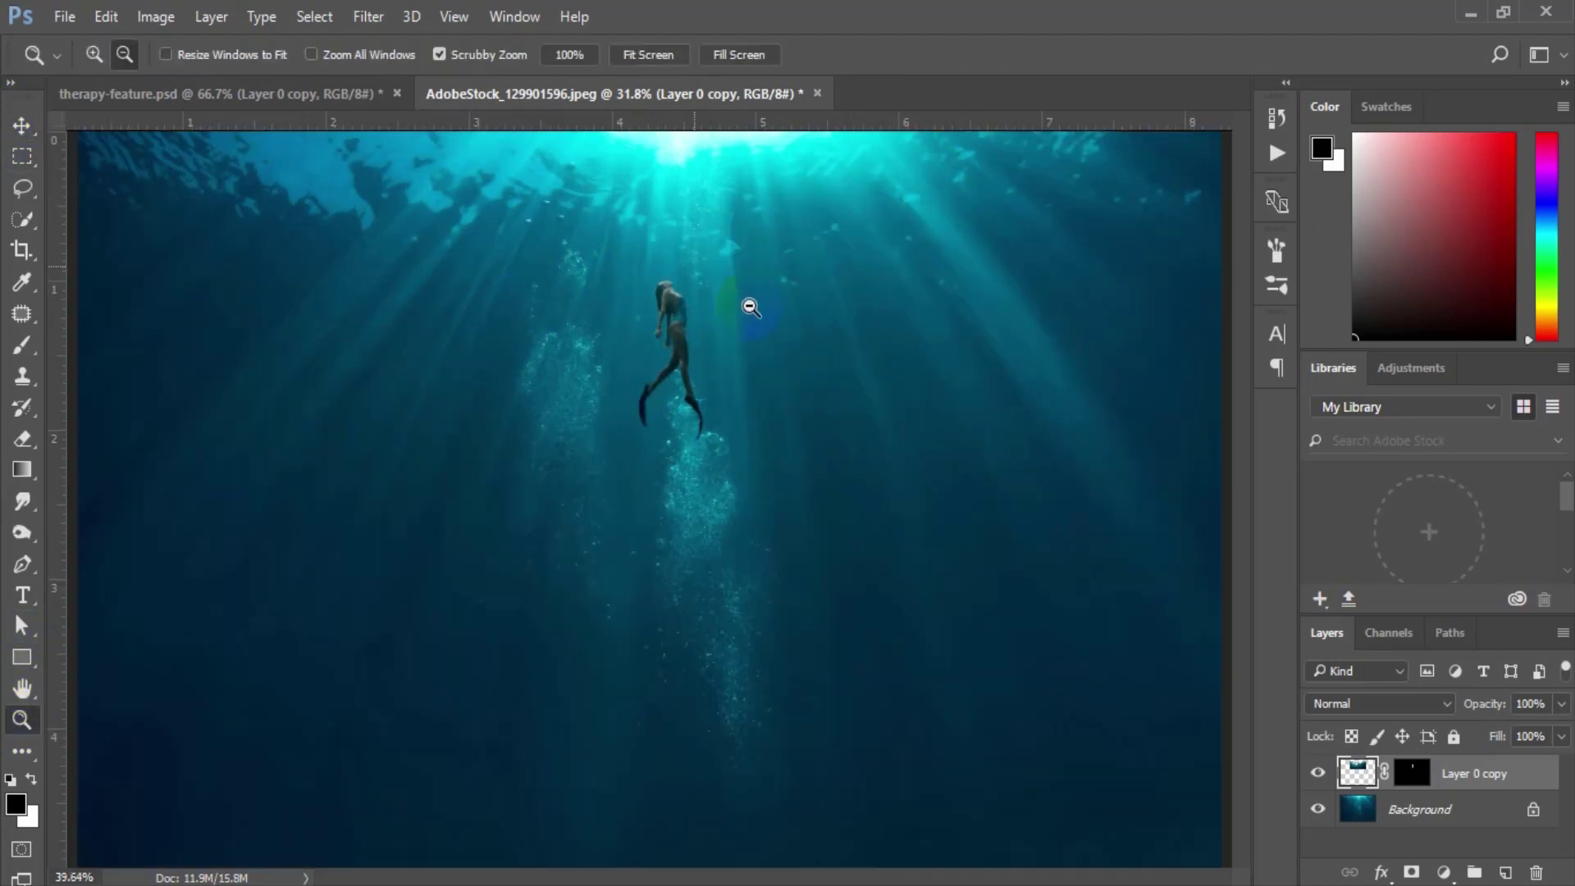
left_click_drag(792, 333, 820, 341)
left_click_drag(767, 552, 778, 473)
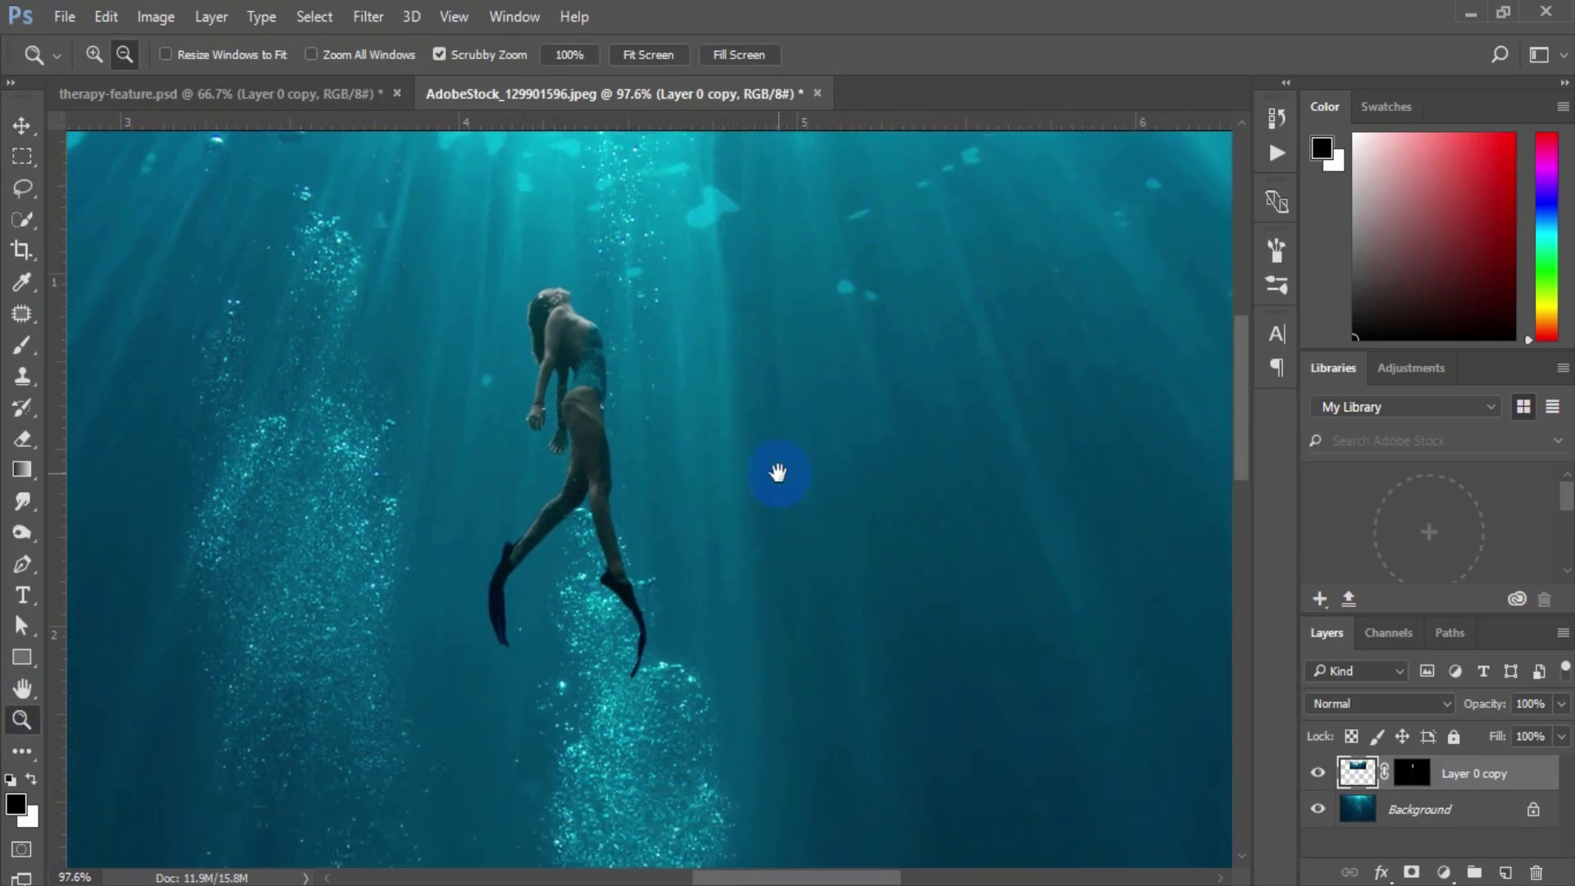
left_click(1318, 773)
left_click(1318, 773)
left_click(1411, 773)
key("x")
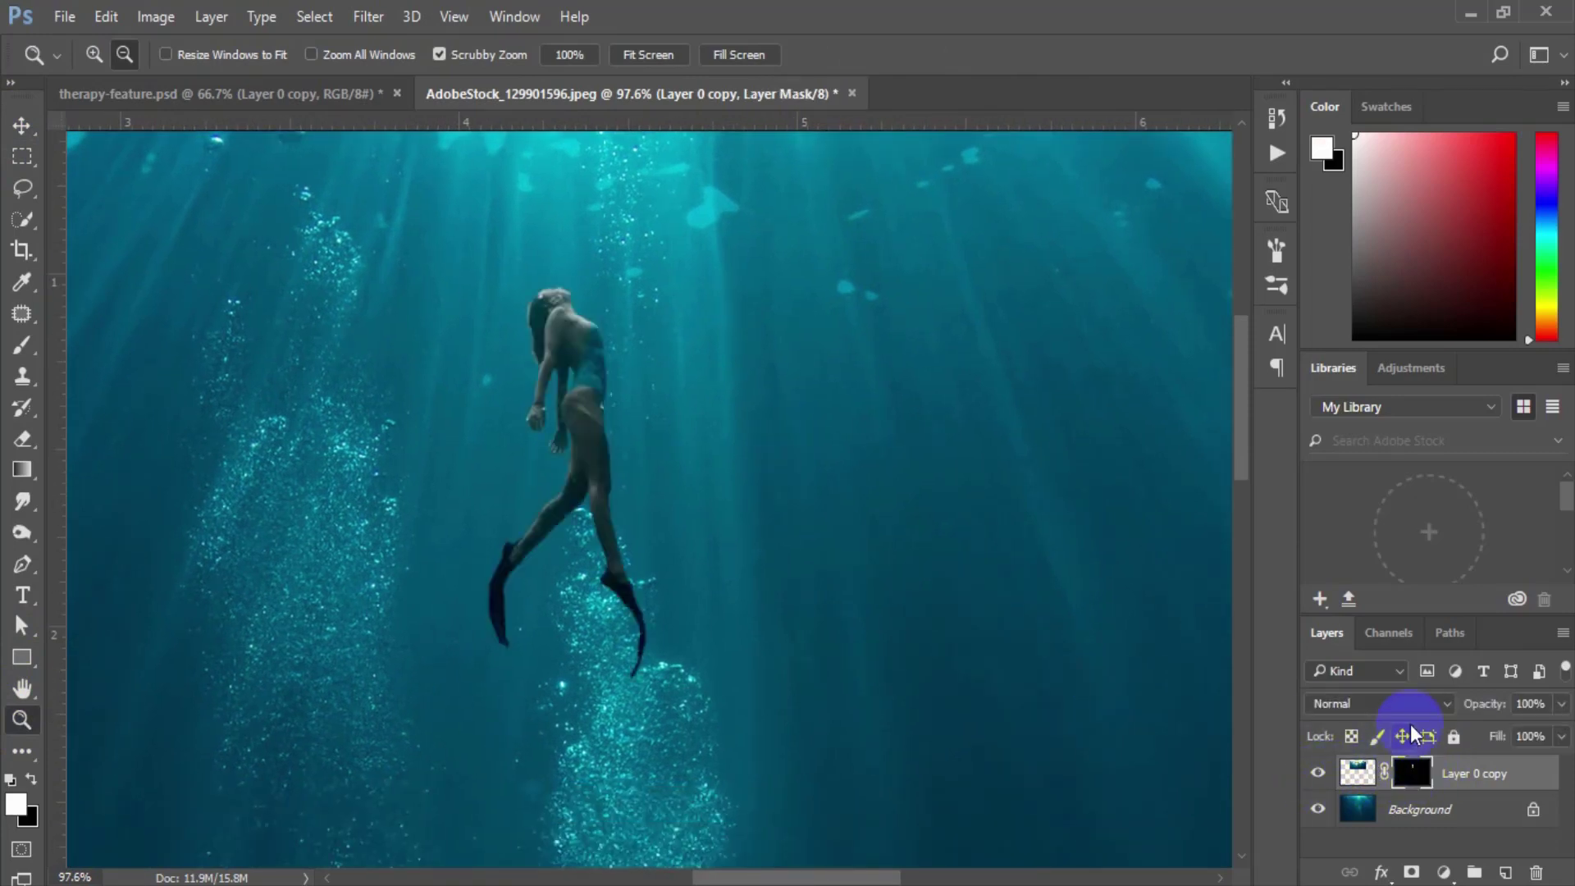
left_click(1385, 699)
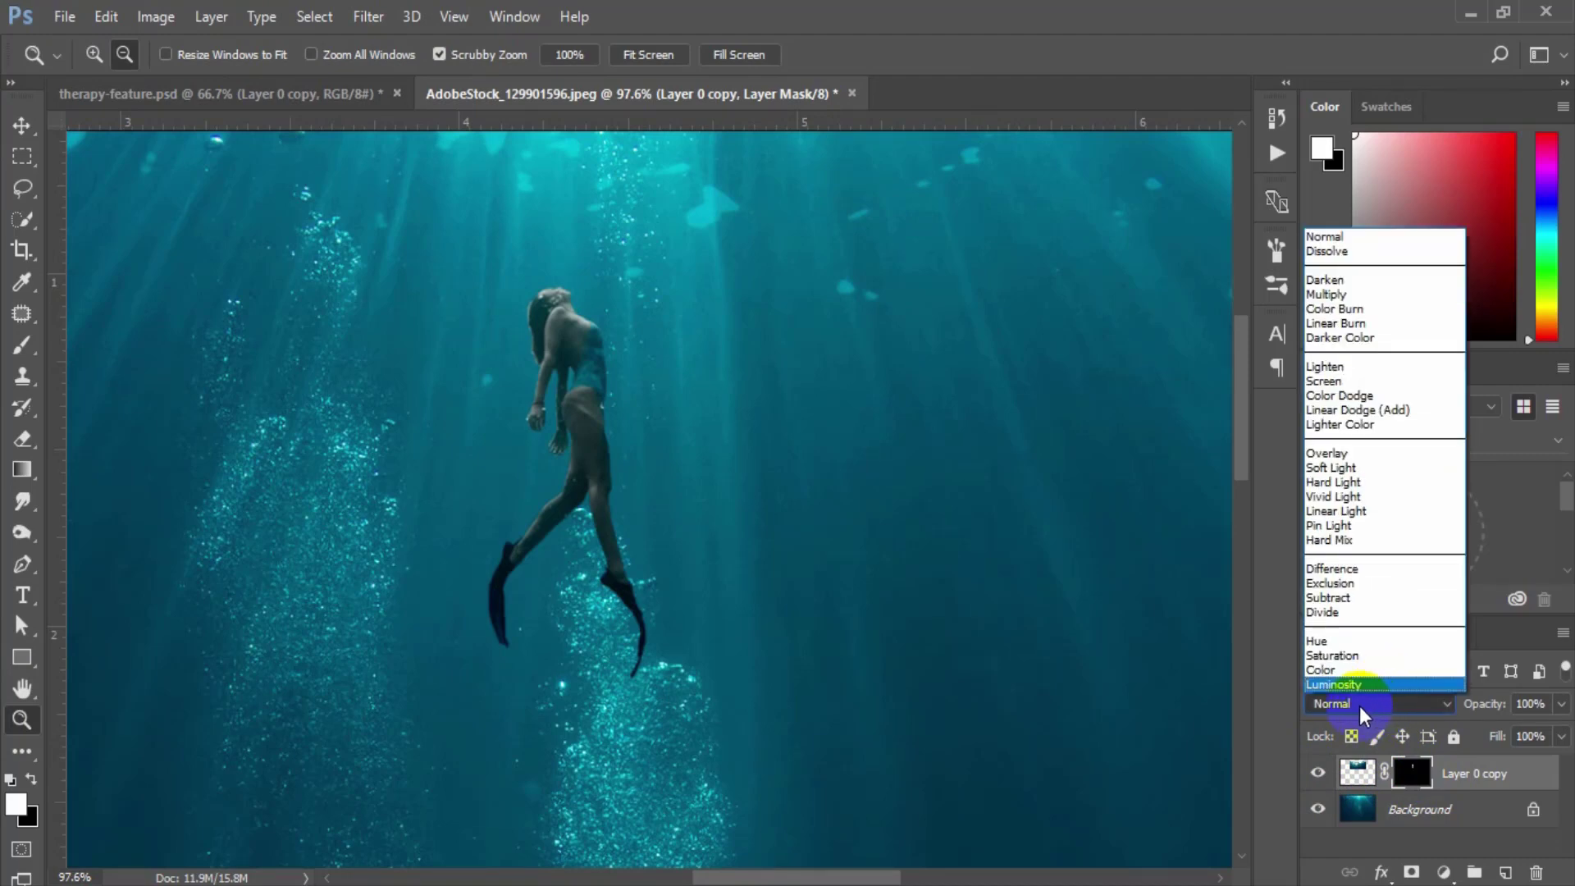
left_click(1327, 482)
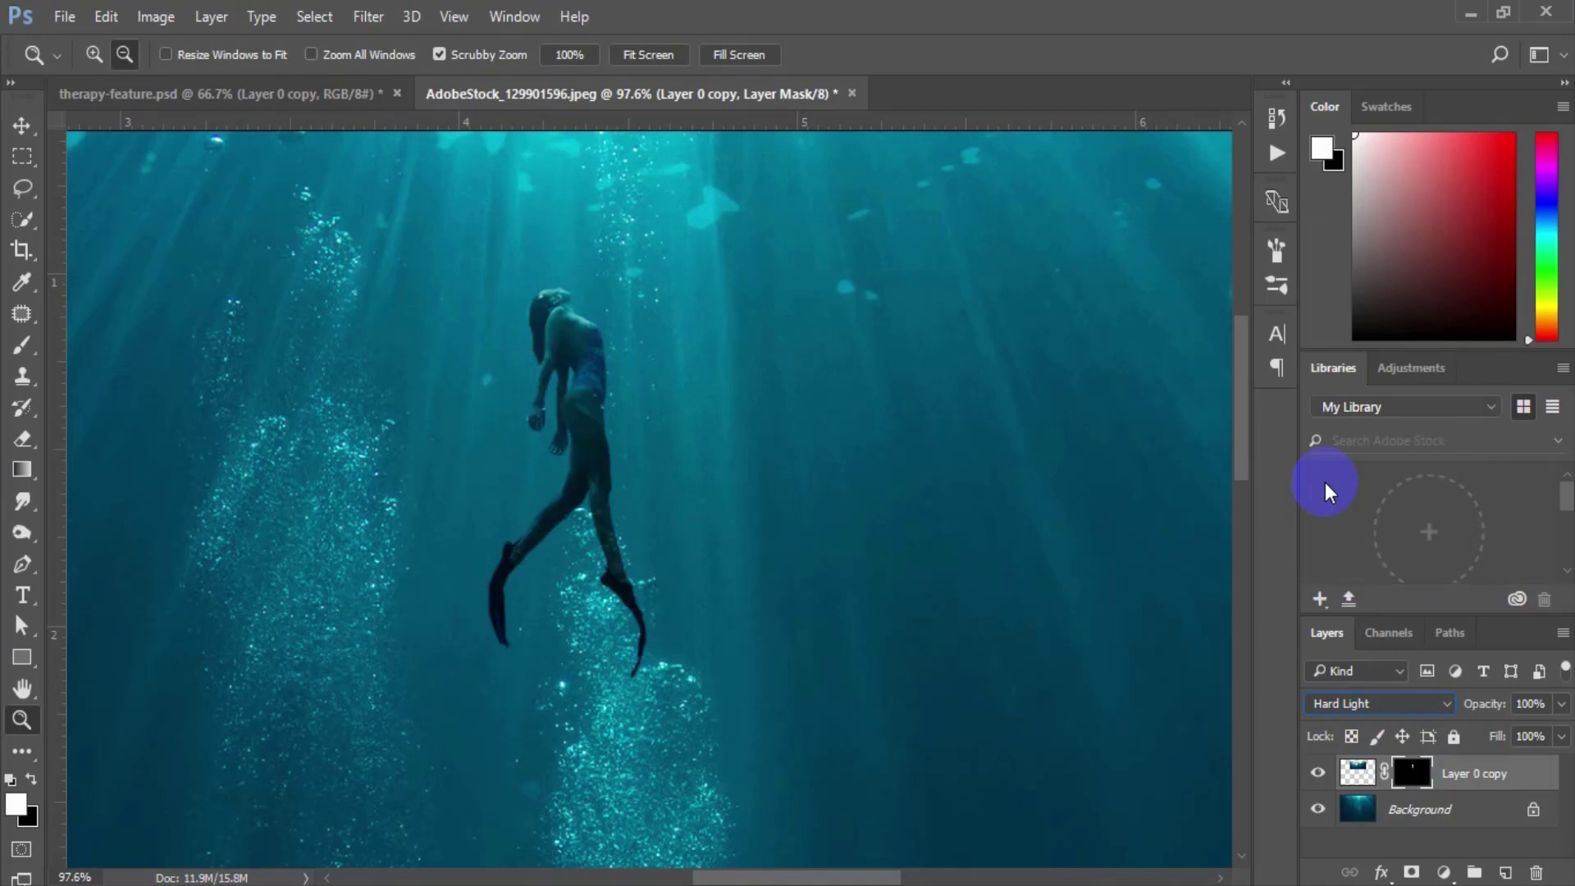
Step: Try the Soft Light blend mode on the diver layer, and return it to Hard Light
left_click(1317, 774)
left_click(1317, 774)
left_click(1380, 704)
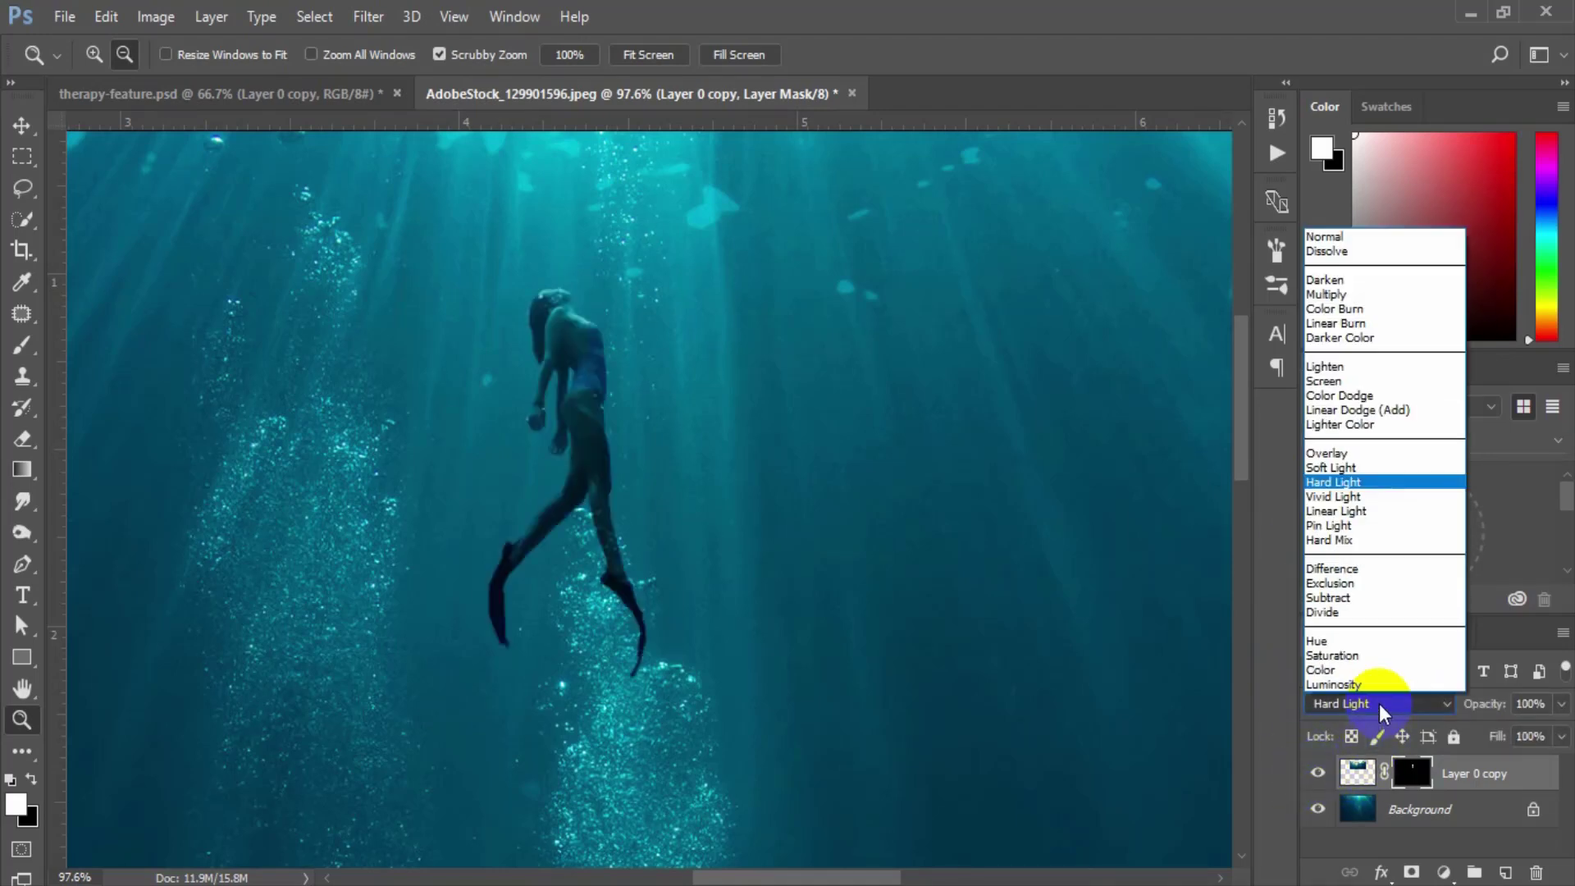
left_click(1331, 468)
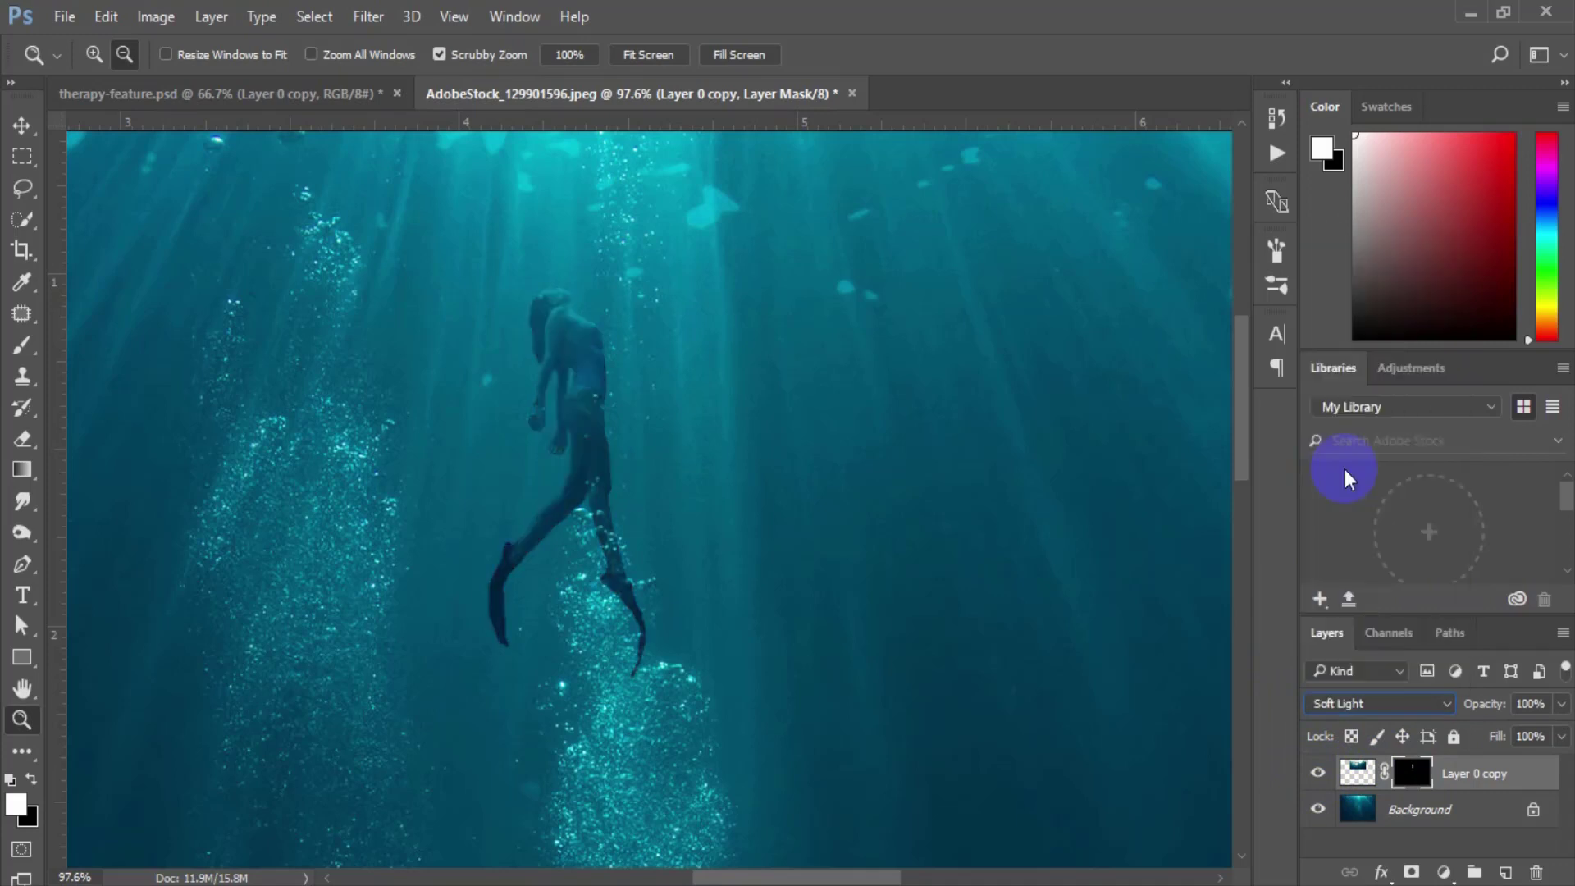
left_click(1354, 703)
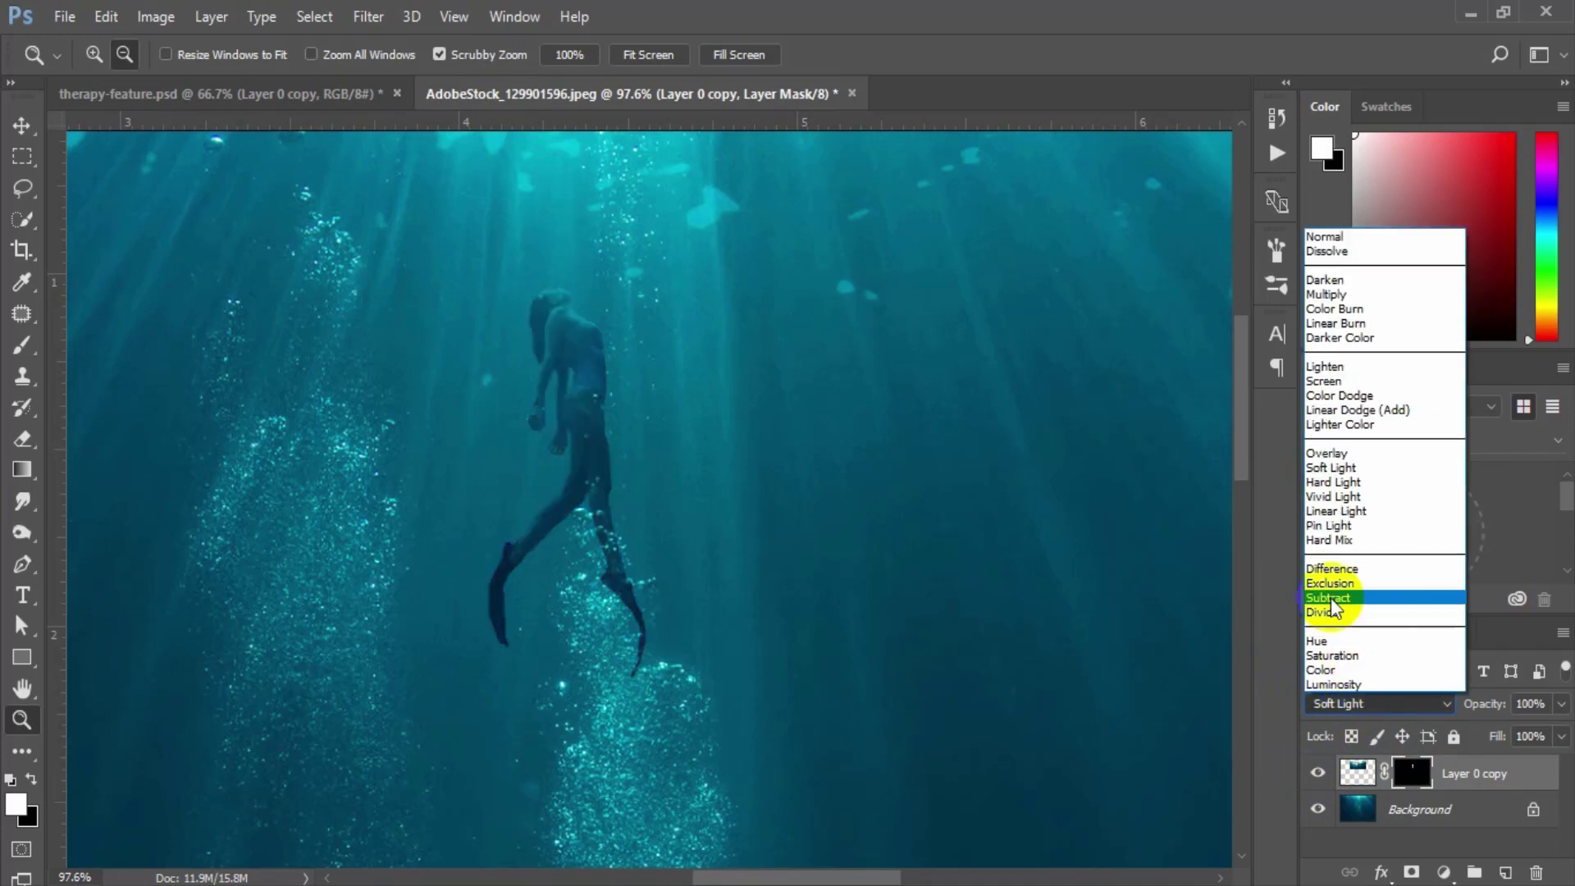
left_click(1314, 489)
Step: Add a Brightness/Contrast adjustment clipped to Layer 0 copy, with brightness set to 31
left_click_drag(692, 514, 812, 607)
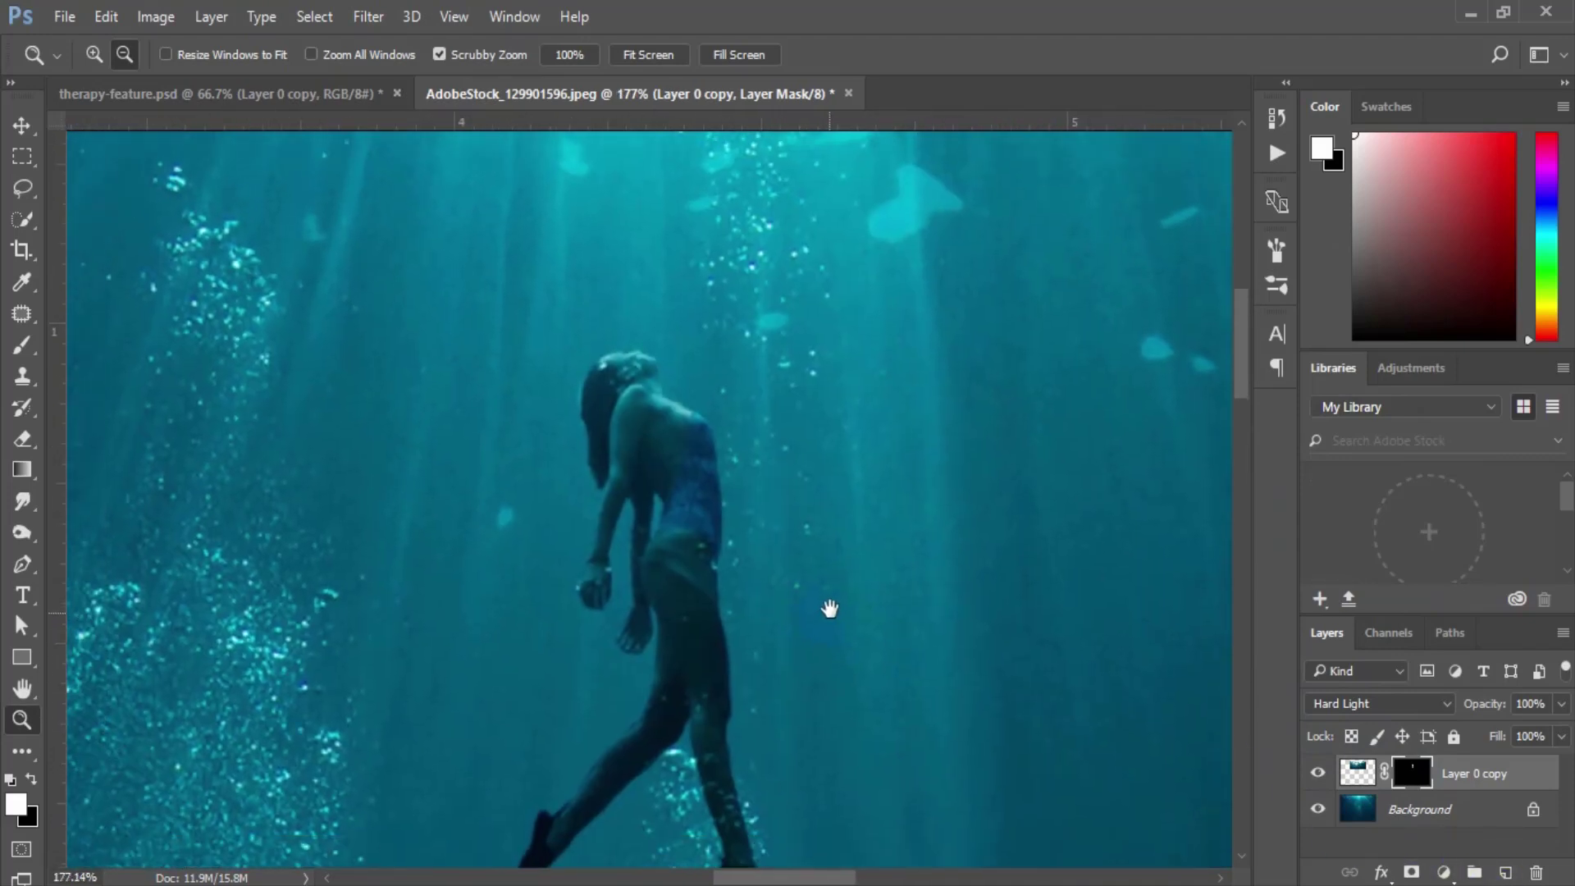
left_click(1533, 811)
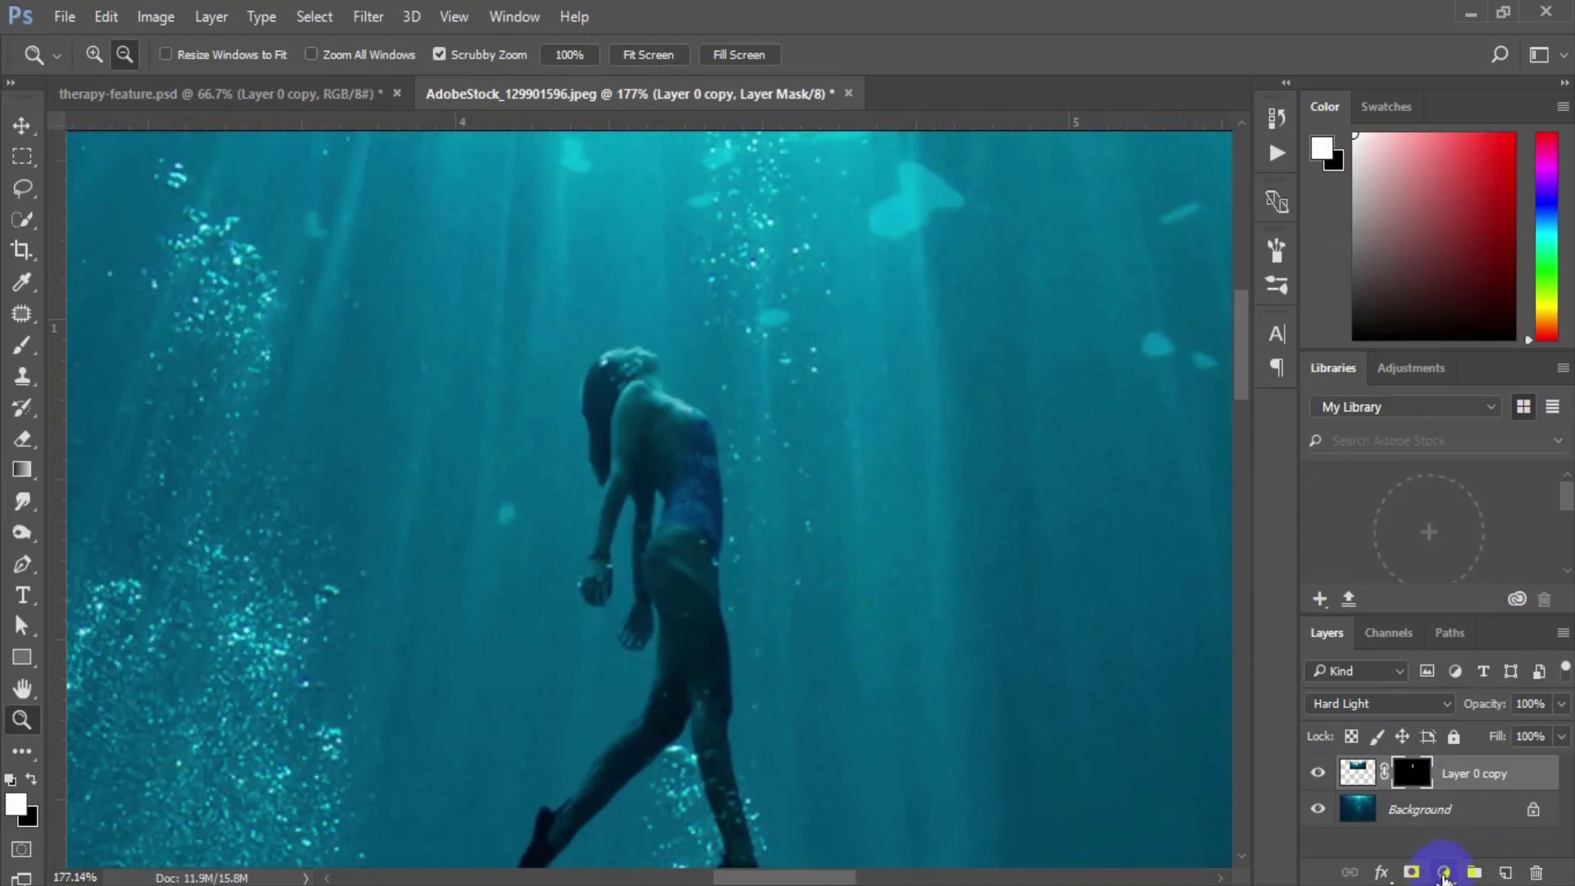
left_click(1444, 872)
left_click(1432, 443)
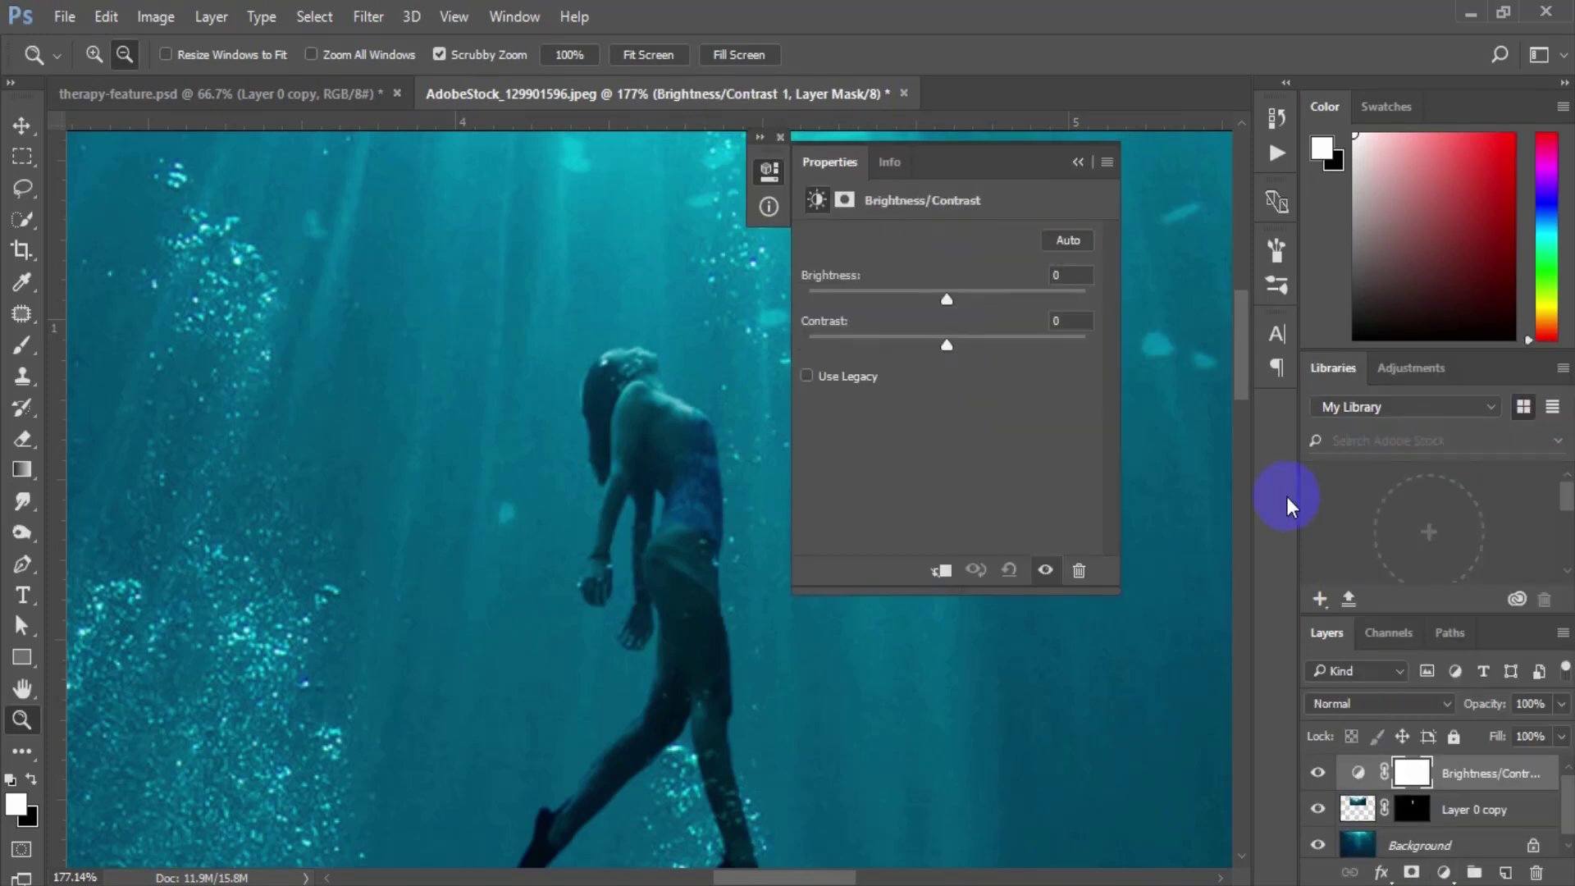
left_click(944, 573)
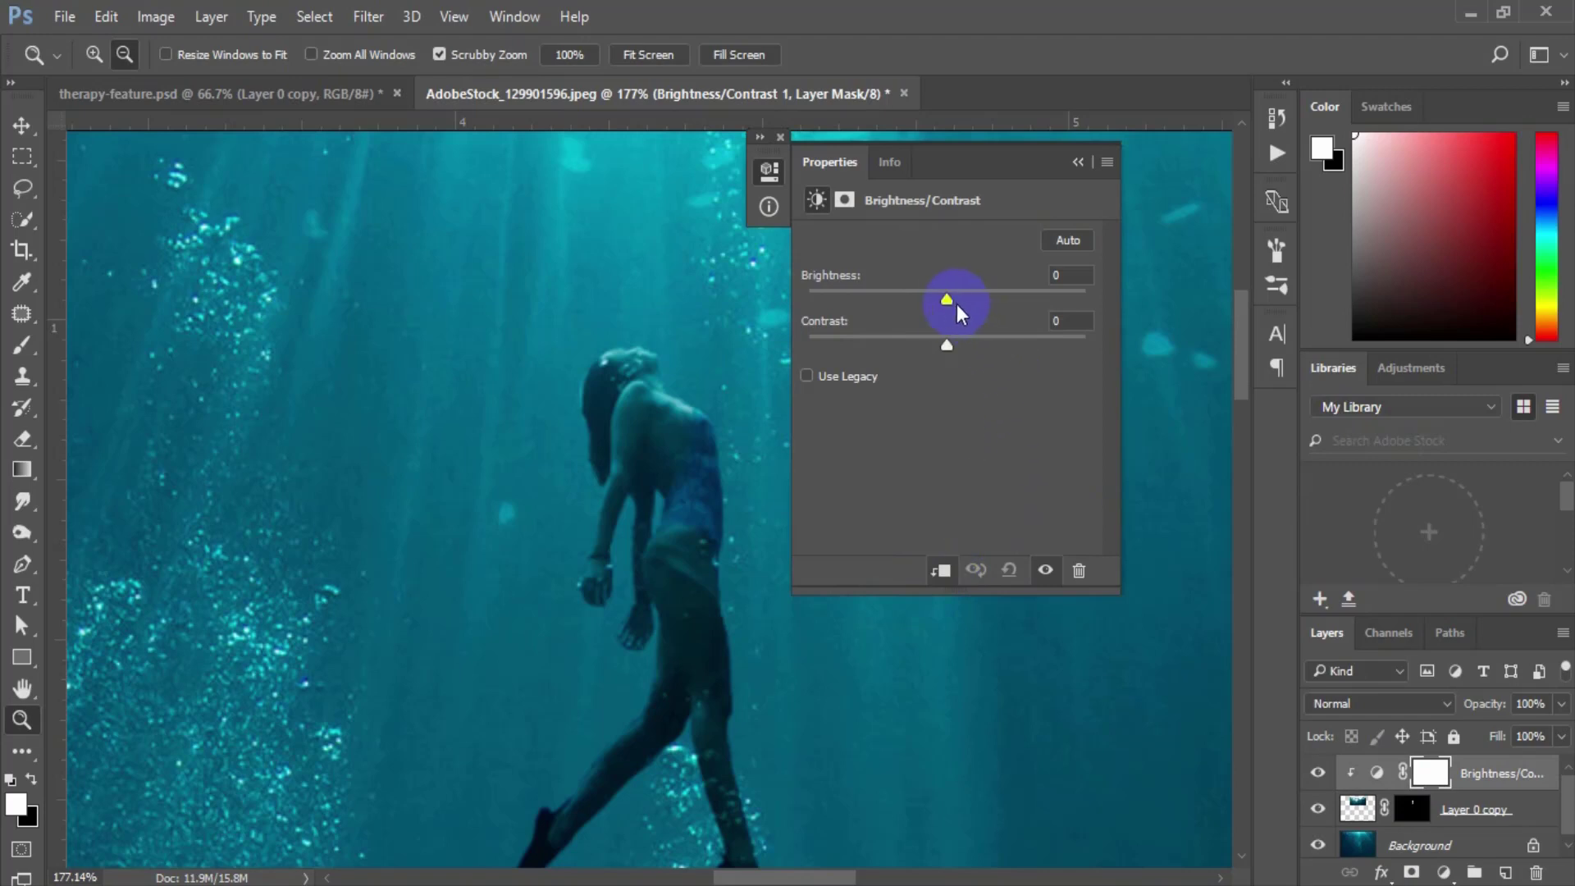
left_click_drag(948, 298, 976, 298)
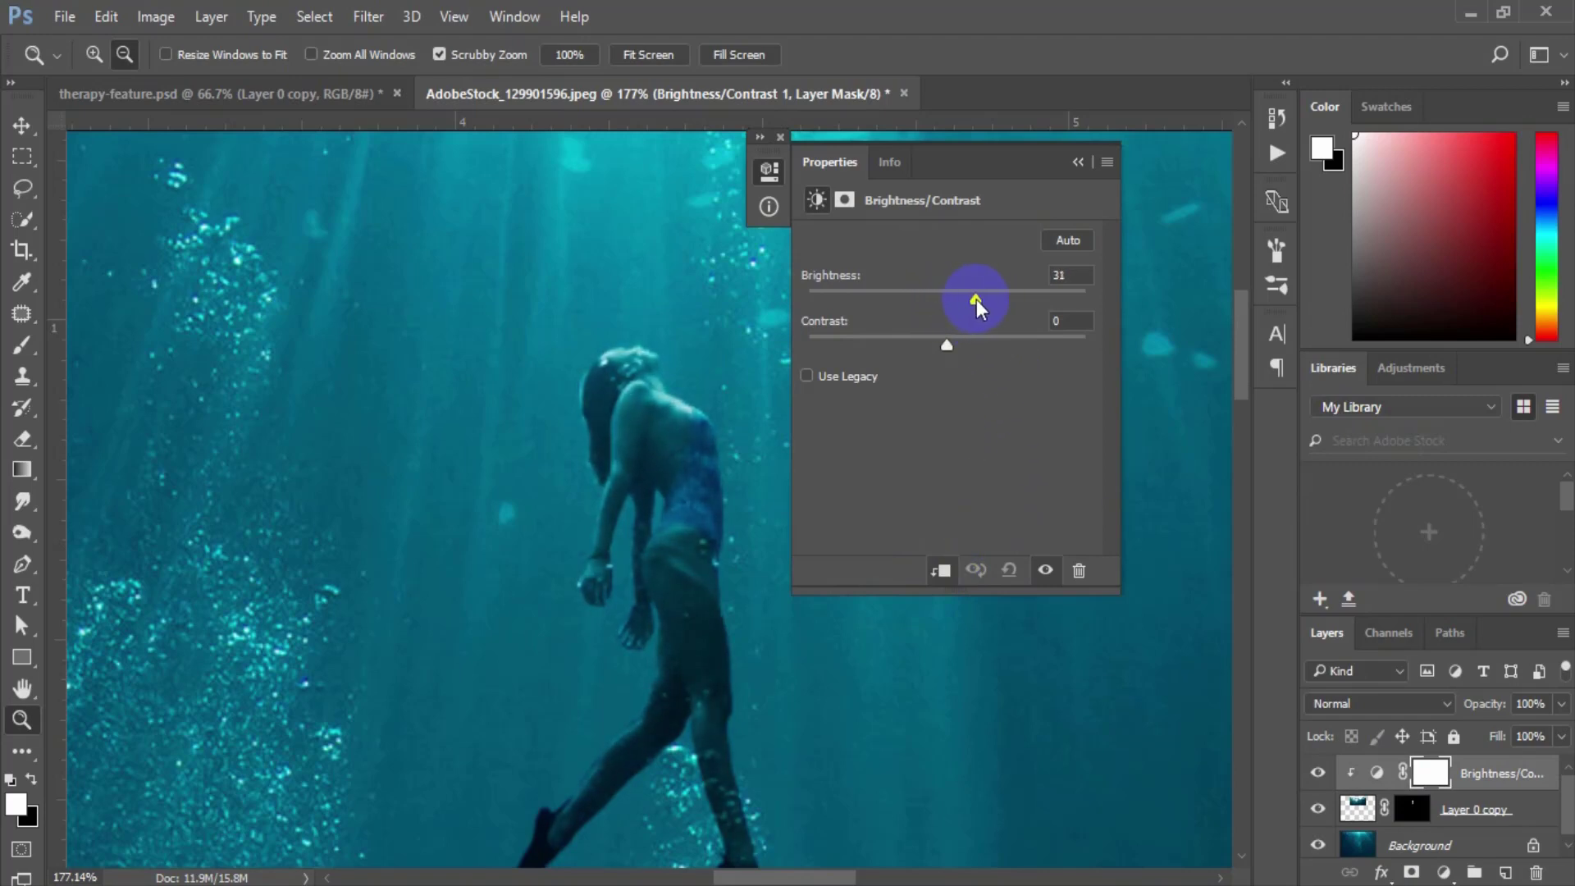
left_click(1078, 162)
Step: Paint black over the diver's legs on the Brightness/Contrast mask with the Brush at 100% opacity
left_click_drag(812, 569, 749, 457)
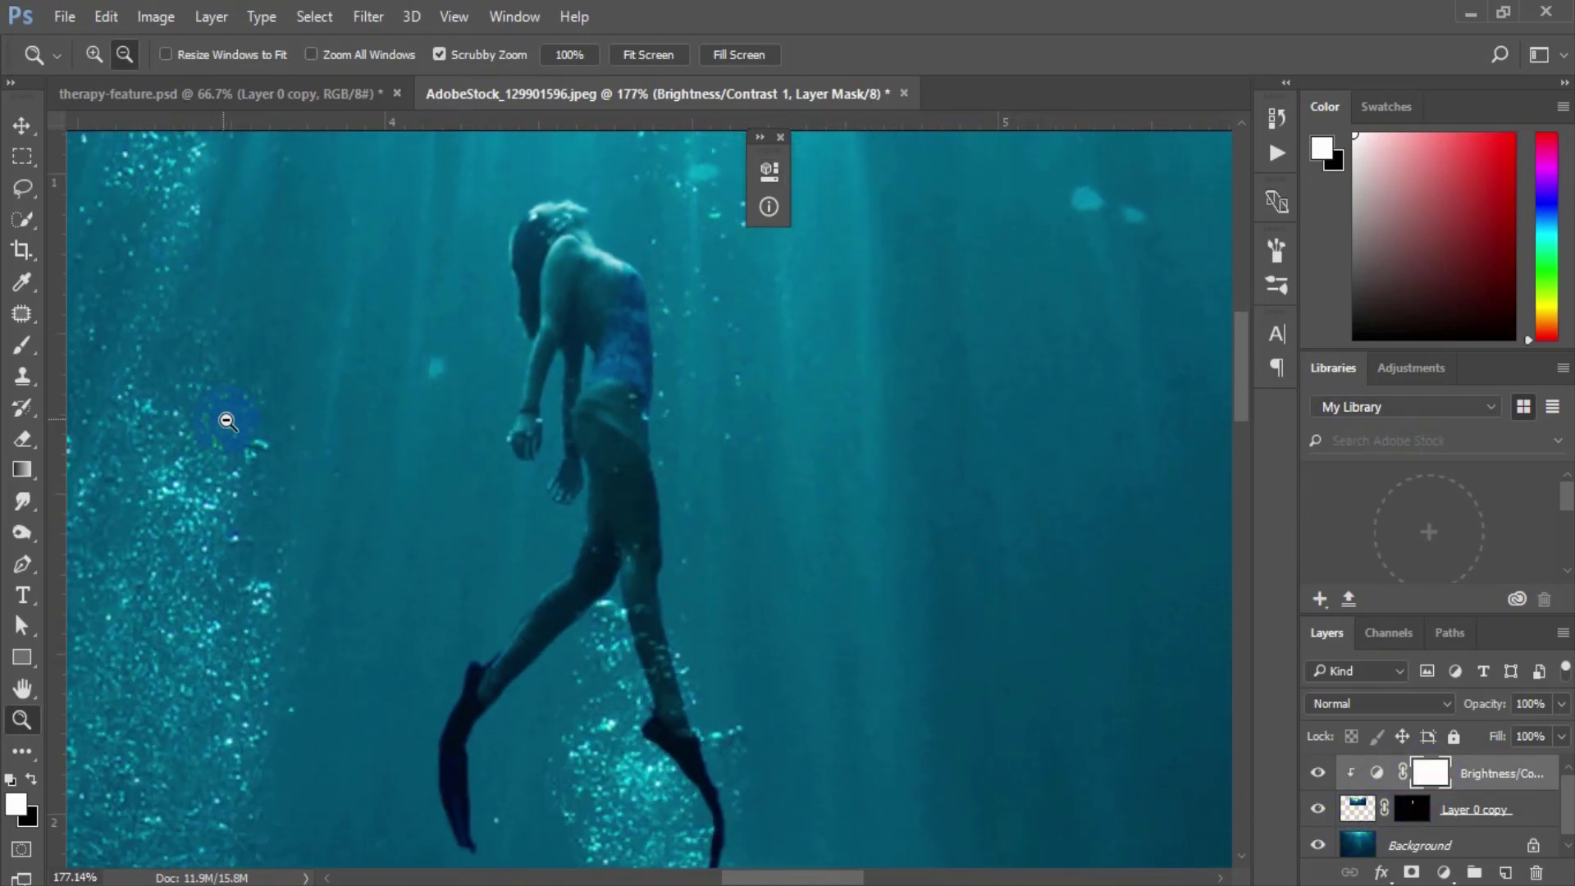
left_click_drag(26, 353, 118, 344)
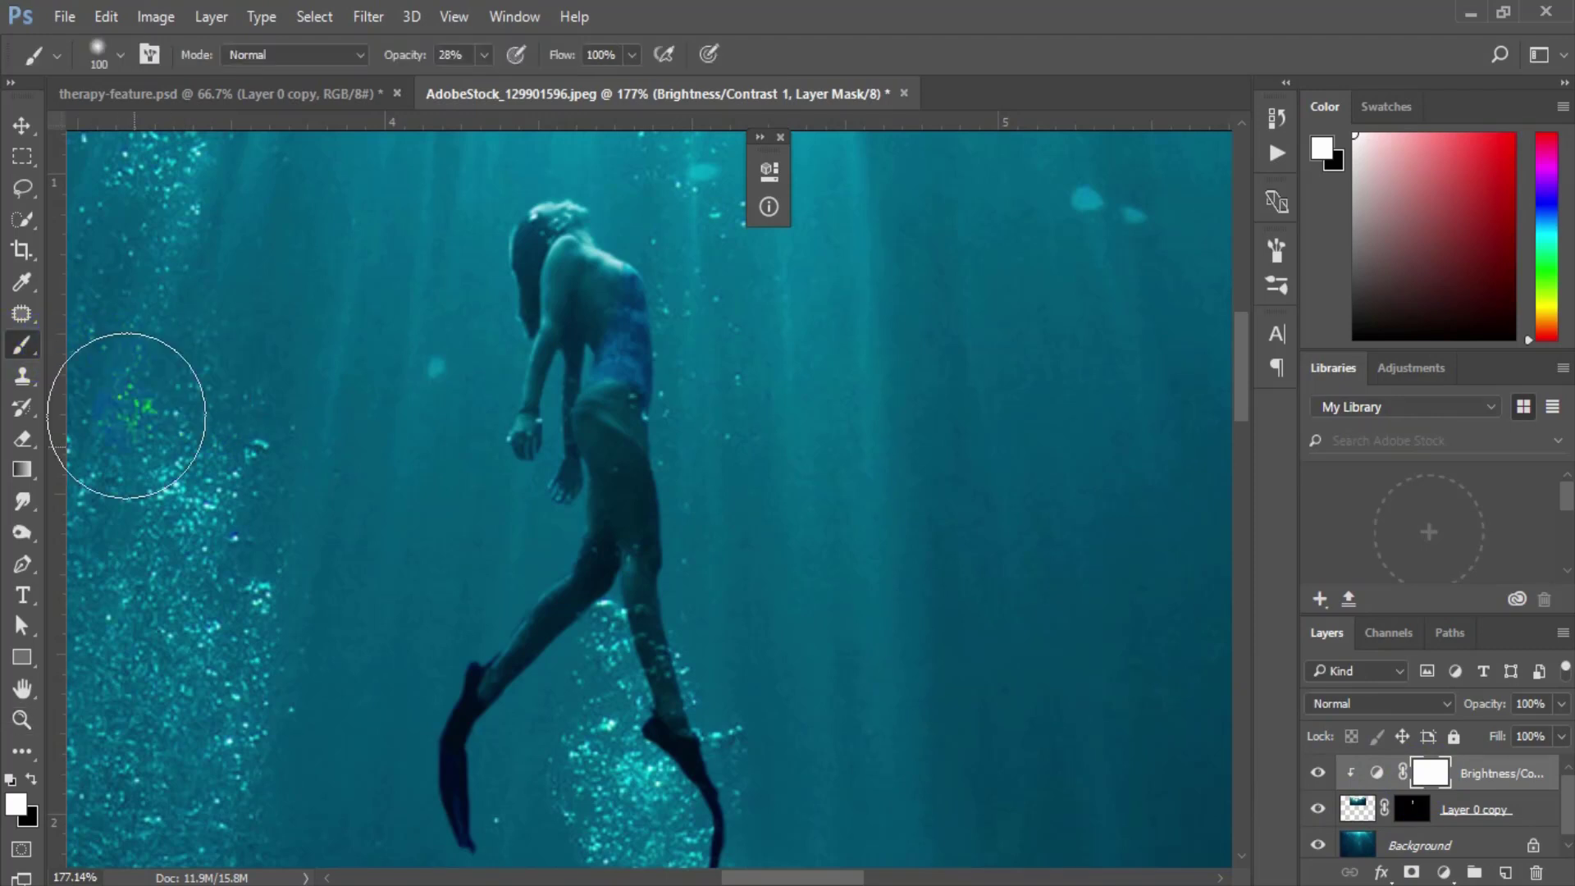
left_click(31, 778)
left_click(610, 502)
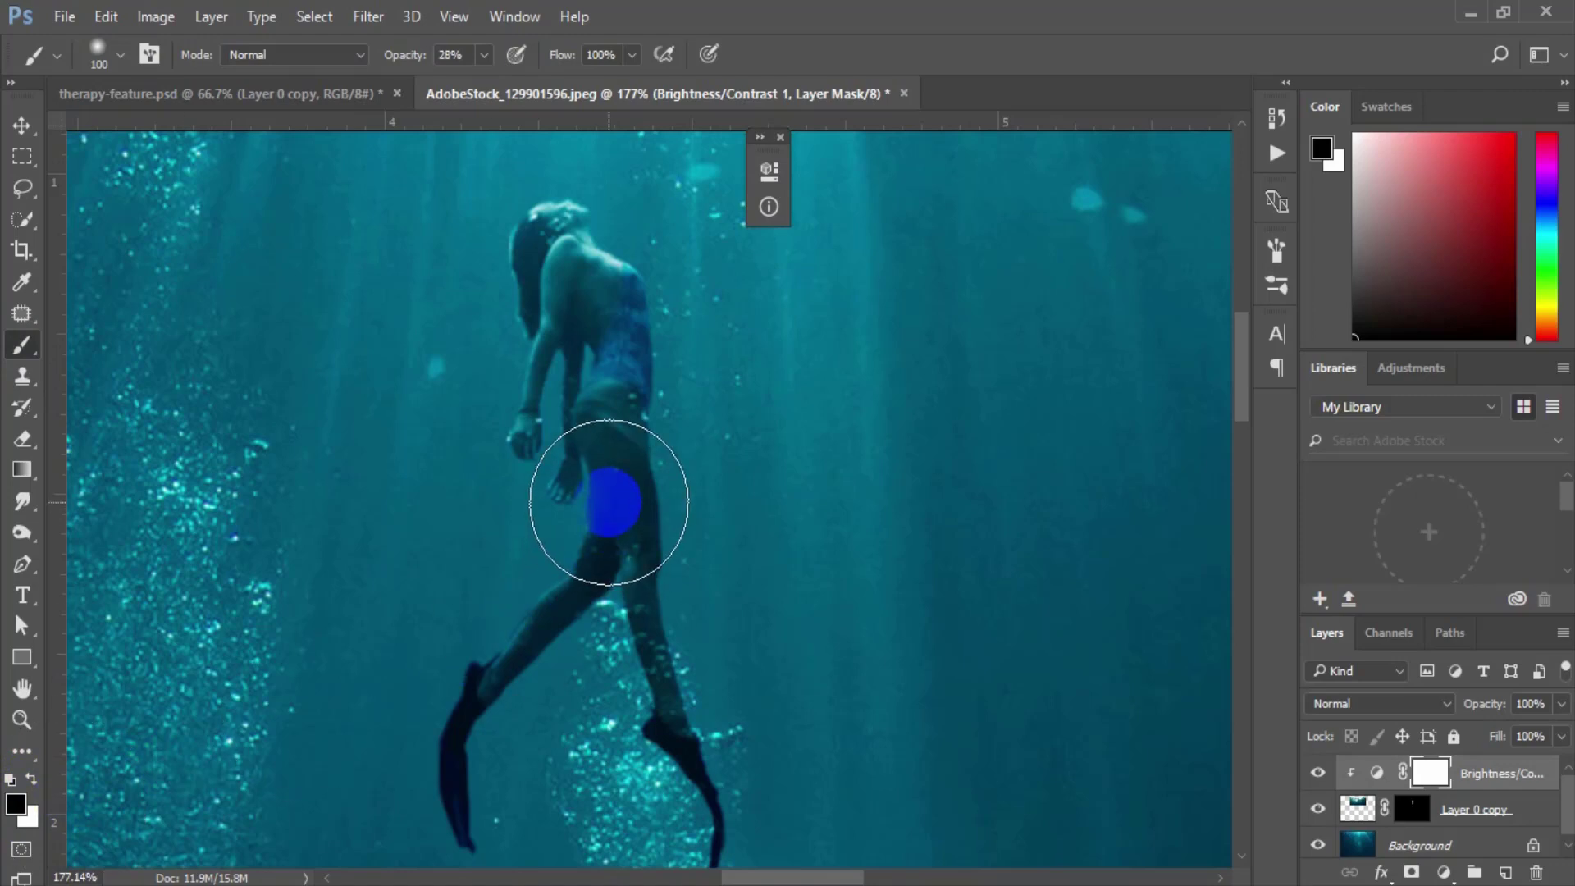
mouse_move(609, 502)
left_mouse_down()
mouse_move(551, 628)
mouse_move(493, 651)
left_mouse_up()
left_click(558, 205)
left_click(410, 56)
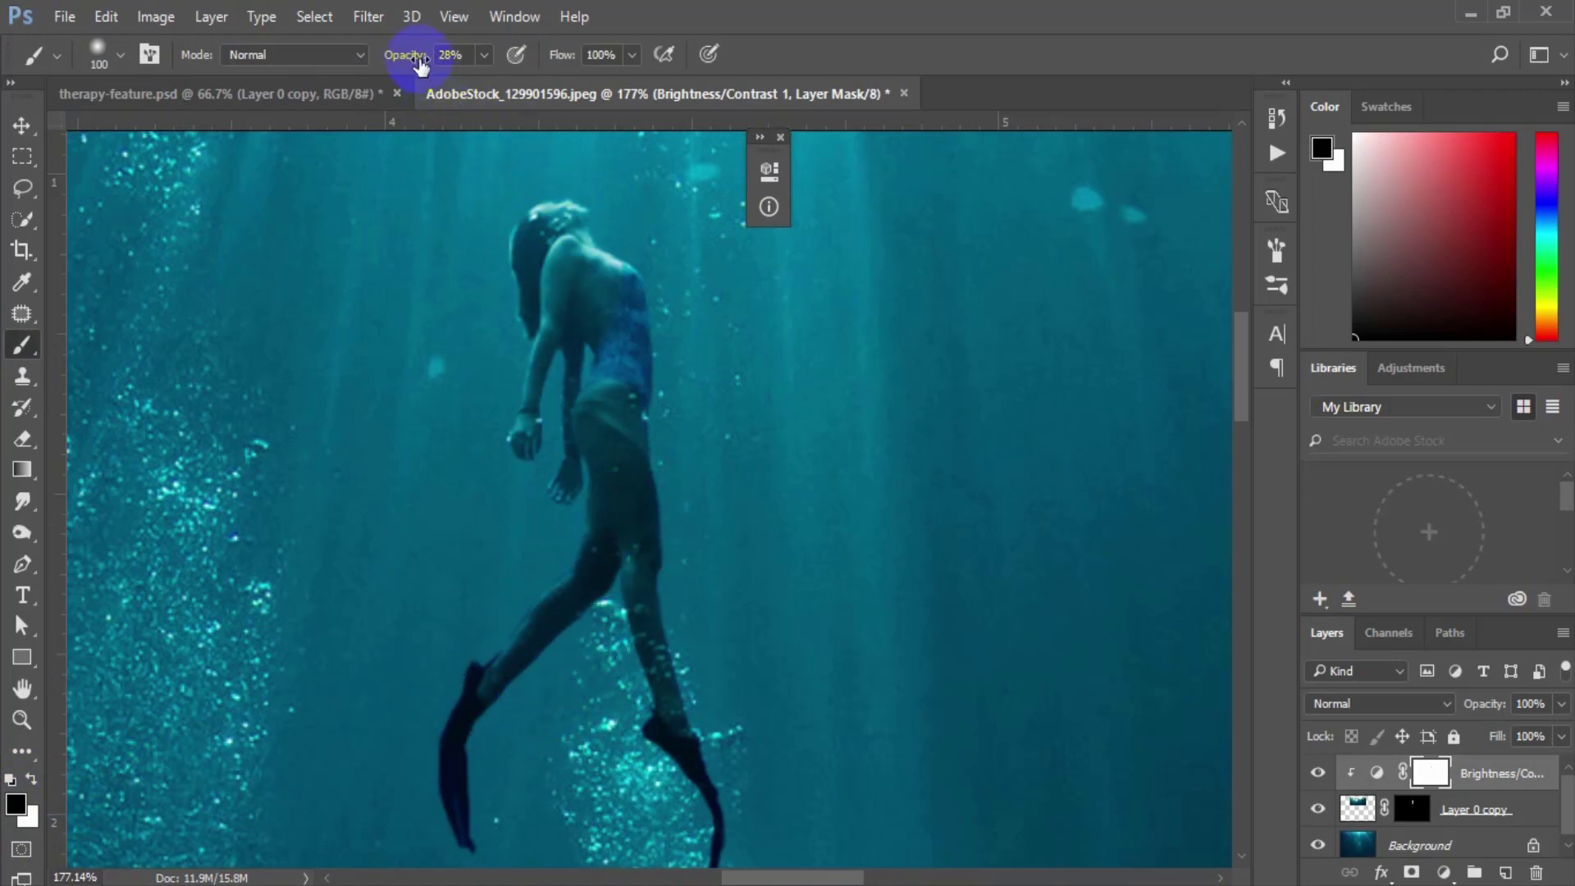
left_click_drag(402, 59, 481, 59)
left_click(603, 55)
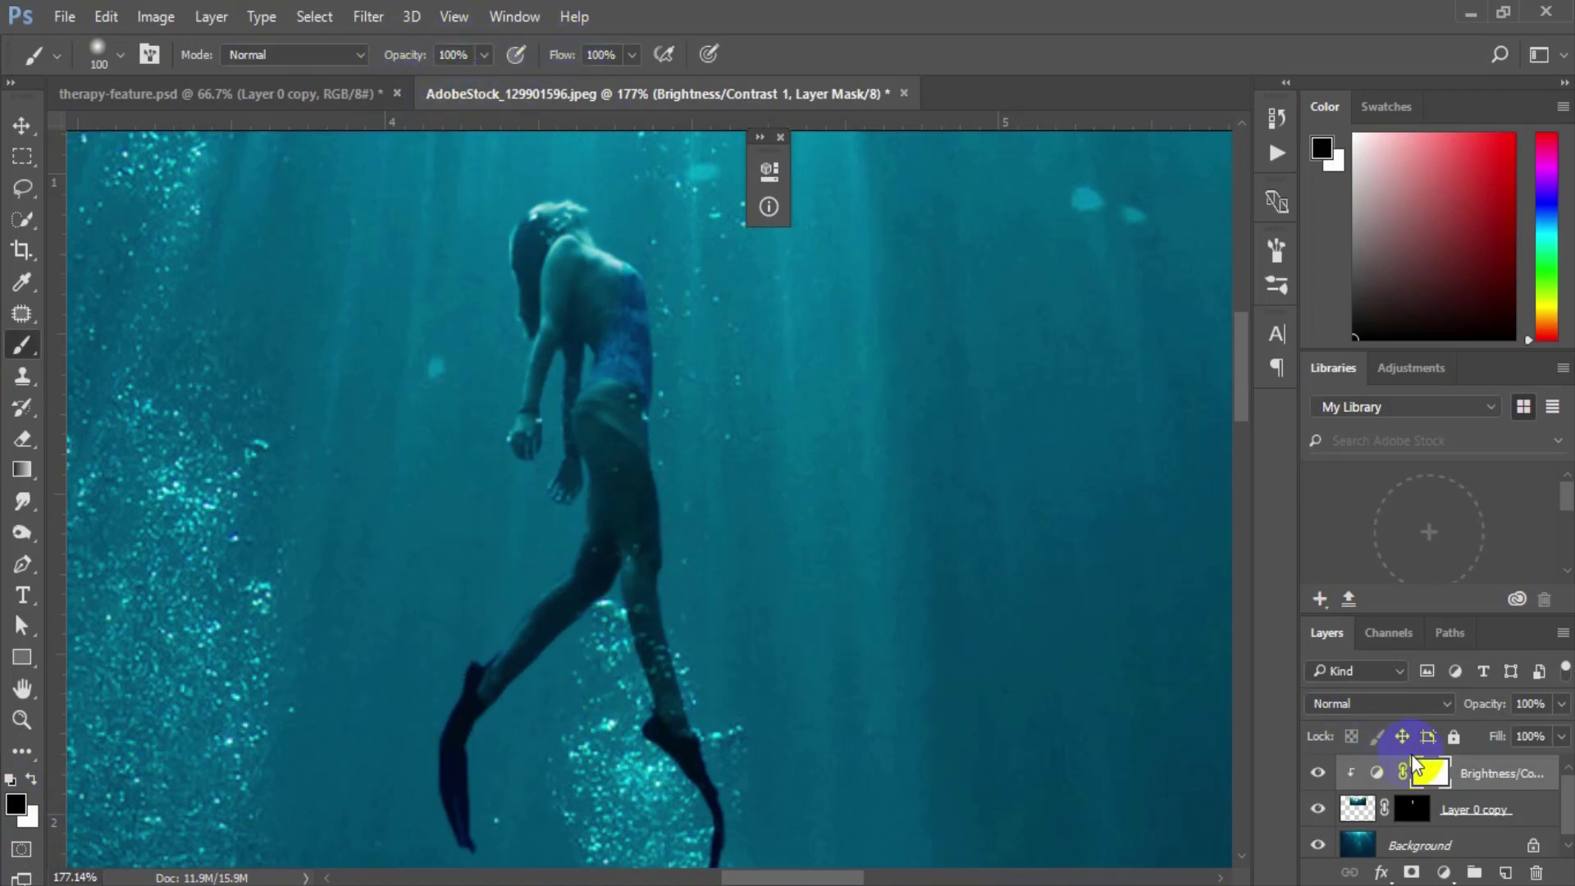
left_click(672, 751)
left_click(809, 749)
left_click(439, 722)
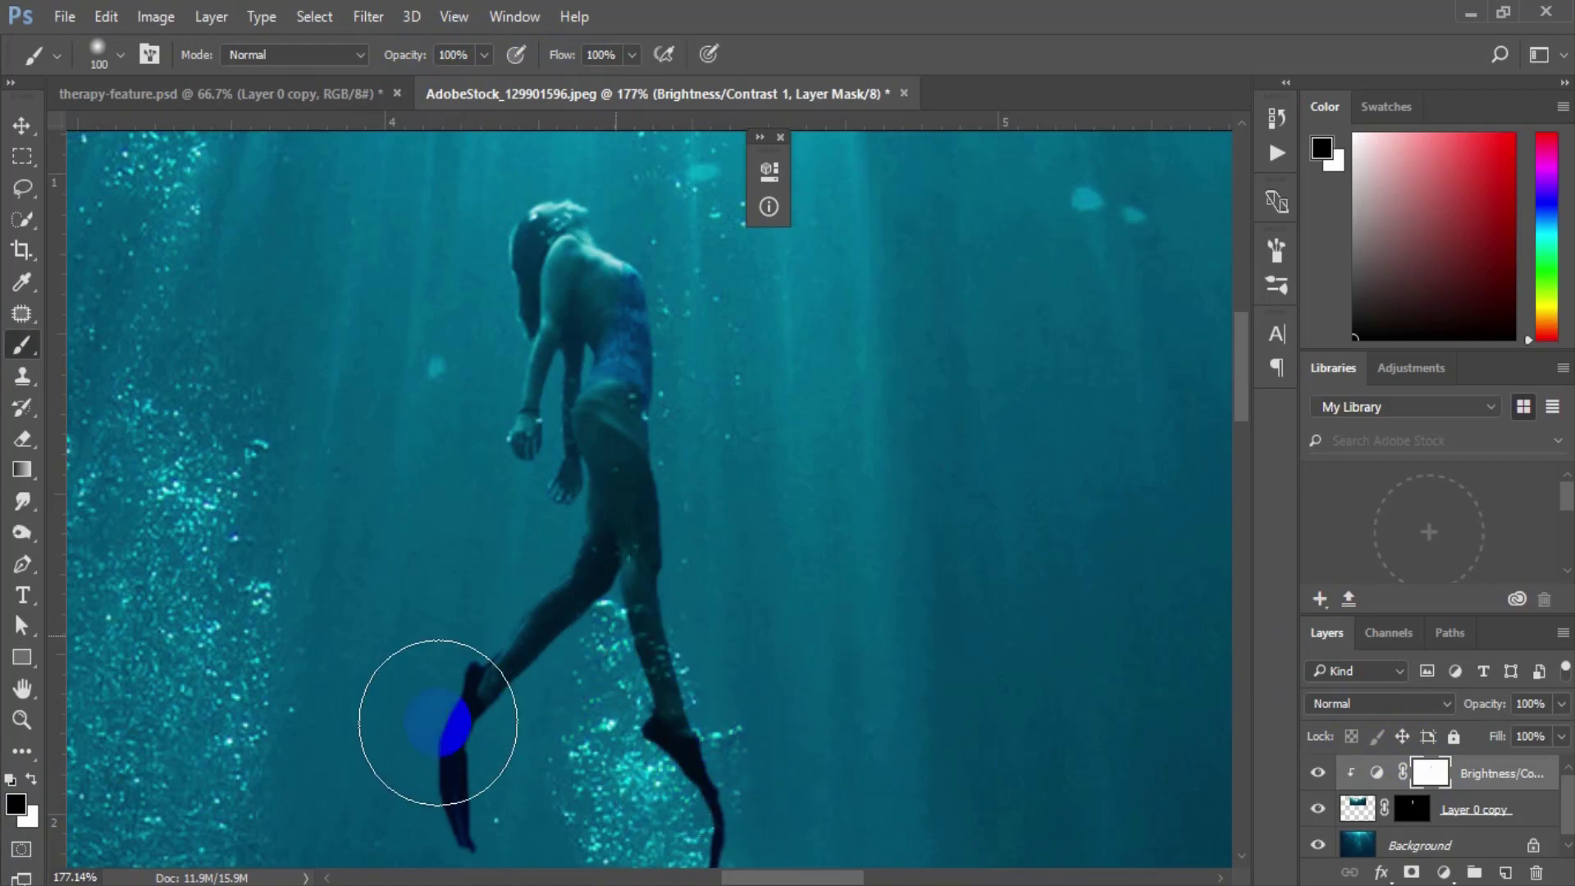
left_click(656, 566)
mouse_move(664, 567)
left_mouse_down()
mouse_move(582, 537)
mouse_move(467, 451)
mouse_move(498, 431)
mouse_move(480, 502)
left_mouse_up()
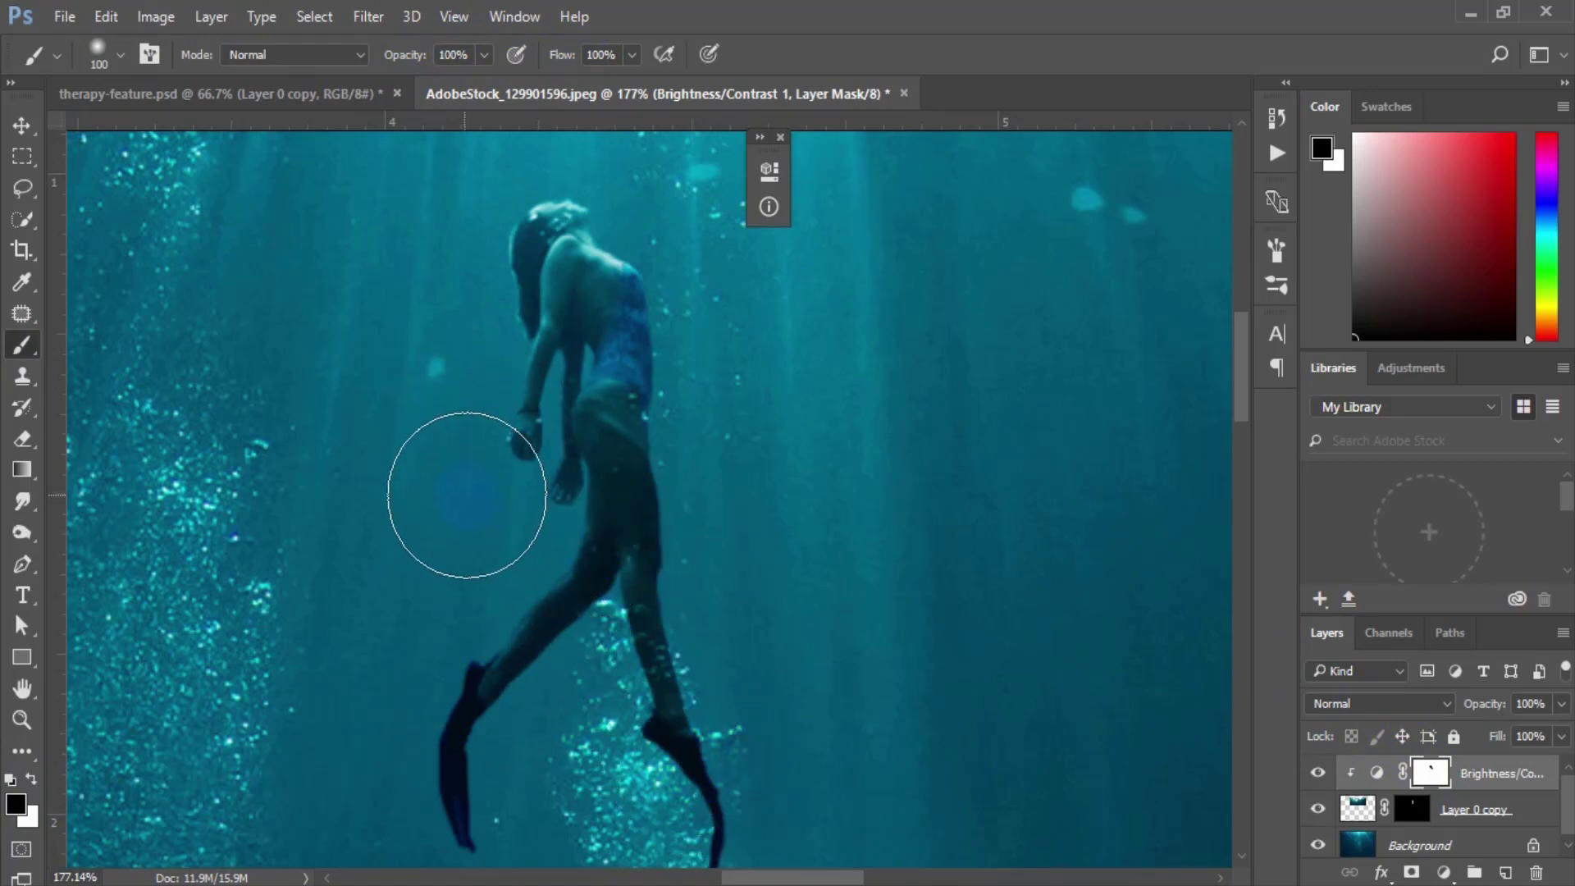
Step: Paint black over the diver's hand and hair on the adjustment mask with a 15 px brush
key("bracketleft")
key("bracketleft")
key("bracketleft")
key("bracketleft")
key("bracketleft")
key("bracketleft")
key("bracketleft")
key("bracketleft")
key("bracketleft")
key("bracketleft")
key("bracketleft")
key("bracketleft")
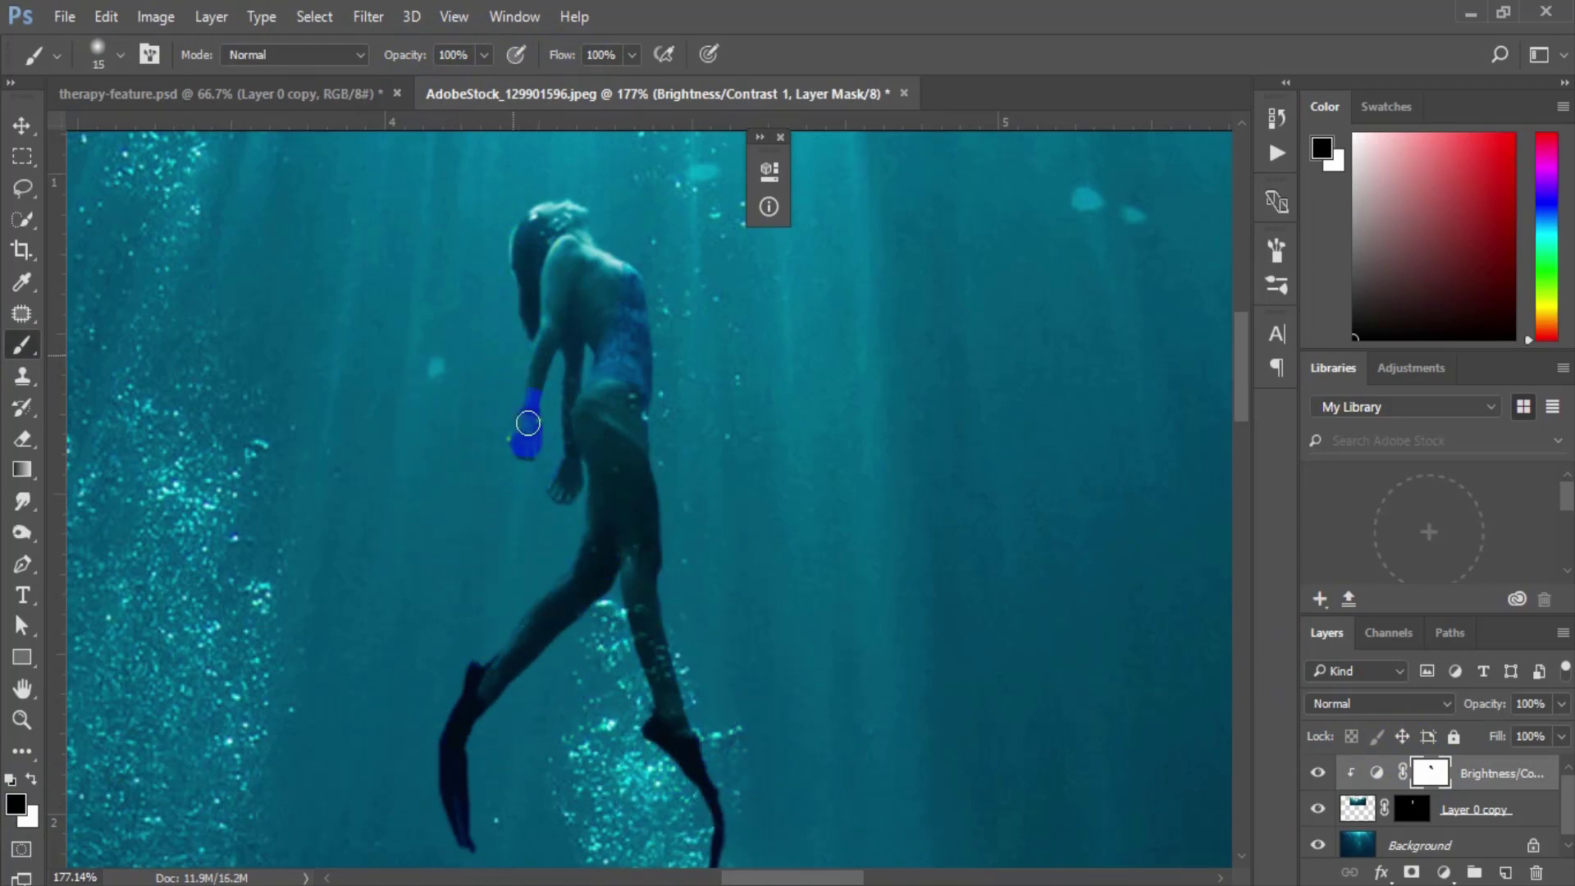
left_click_drag(523, 256, 509, 281)
Step: Paint over the diver's head and upper body on the adjustment mask with a 40 px brush at 61% opacity
key("bracketright")
key("bracketright")
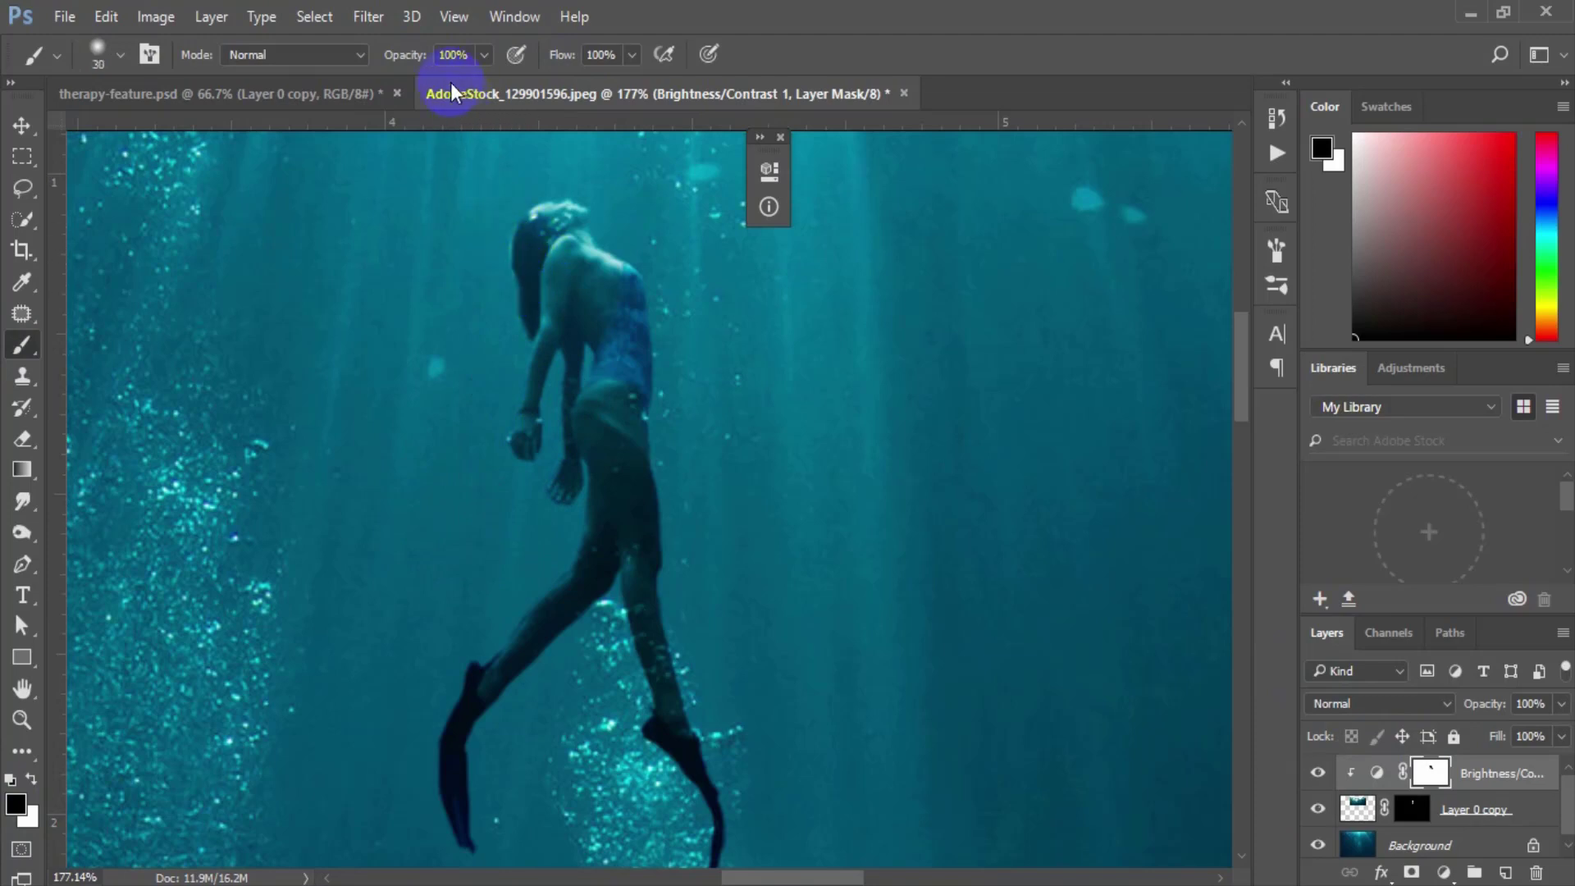
key("bracketright")
mouse_move(481, 199)
left_mouse_down()
mouse_move(543, 279)
mouse_move(547, 318)
mouse_move(605, 323)
mouse_move(589, 340)
mouse_move(611, 432)
mouse_move(517, 251)
mouse_move(604, 296)
mouse_move(571, 301)
mouse_move(507, 389)
mouse_move(504, 348)
mouse_move(532, 402)
mouse_move(513, 279)
mouse_move(518, 487)
mouse_move(695, 637)
mouse_move(625, 607)
mouse_move(555, 255)
mouse_move(635, 345)
mouse_move(557, 308)
mouse_move(594, 458)
left_mouse_up()
Step: Clean up the edge around the diver's hair on Layer 0 copy's mask with a 4 px black brush, raising opacity to 100%
left_click(22, 720)
left_click(1392, 810)
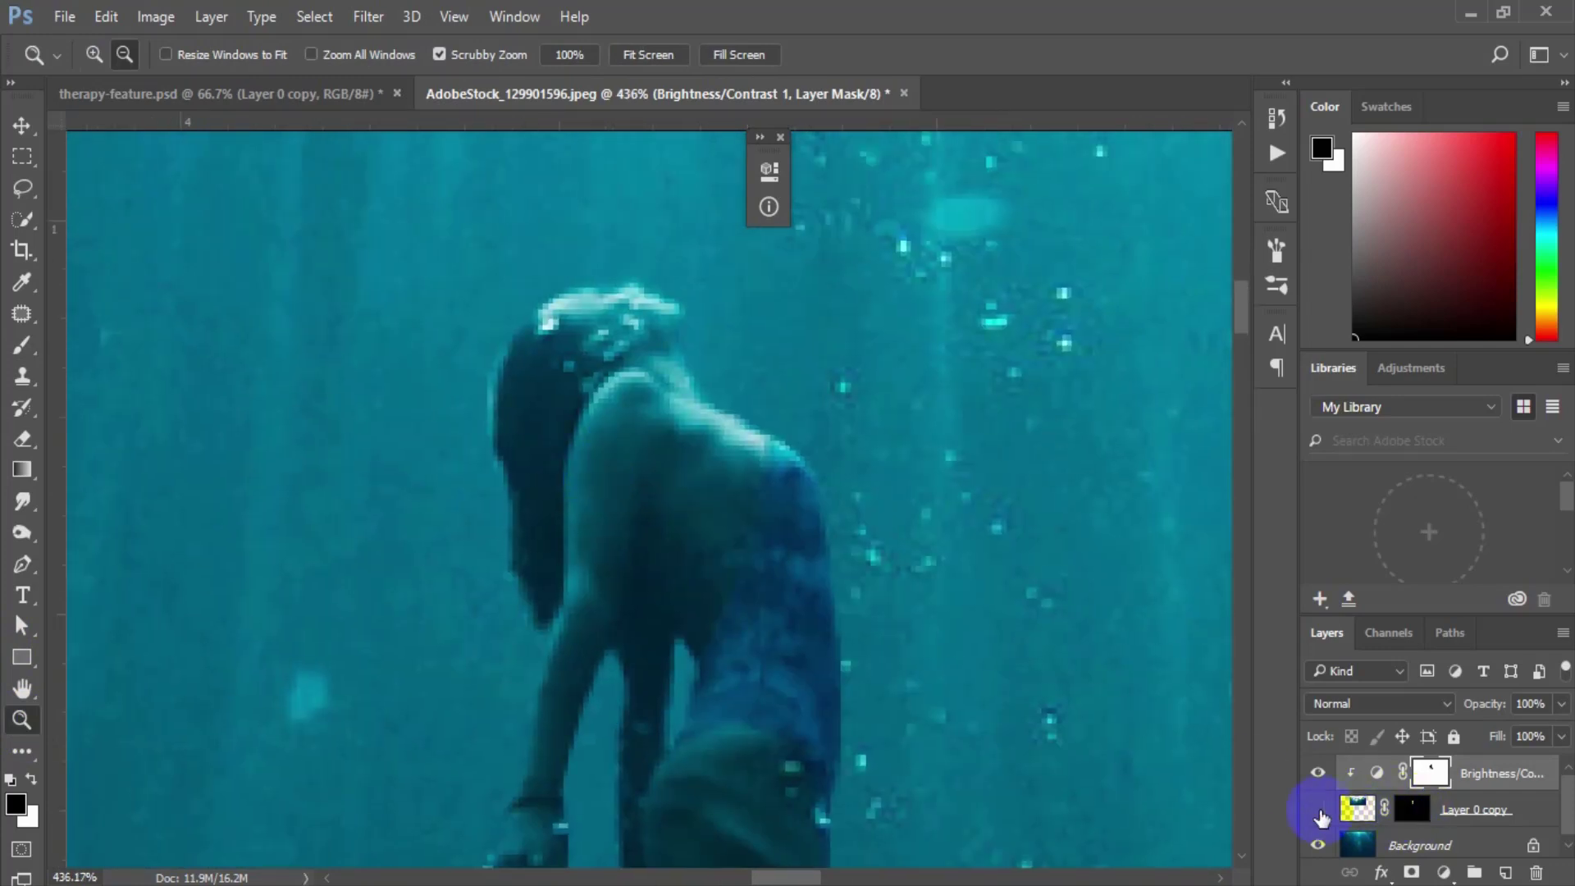
left_click(1395, 816, "shift")
left_click(1398, 818, "shift")
left_click(1403, 816)
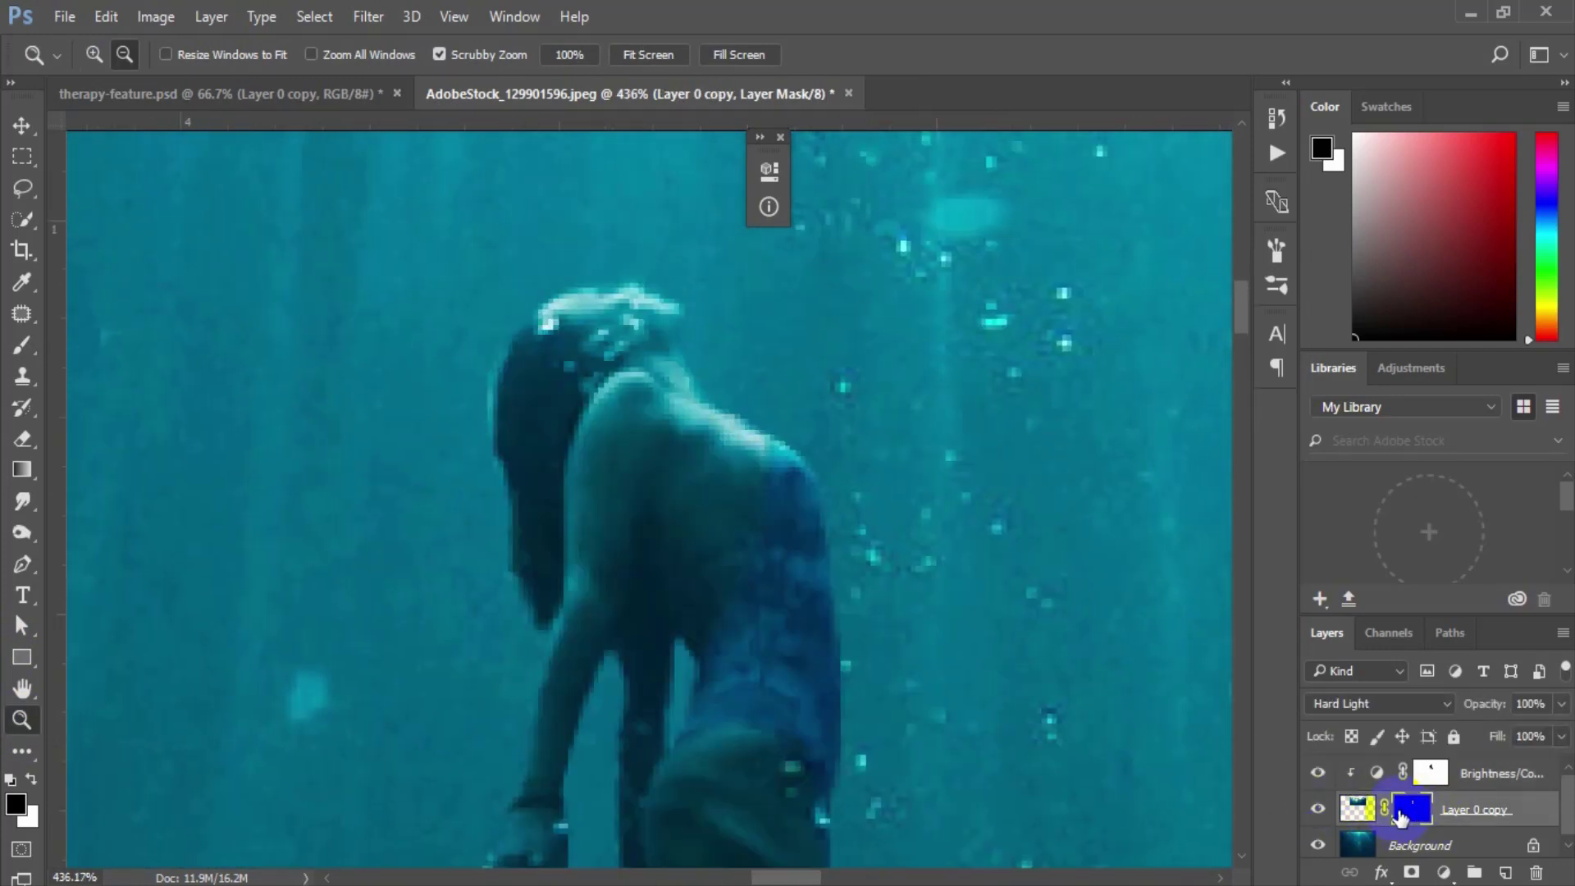
left_click(19, 349)
left_click(82, 343)
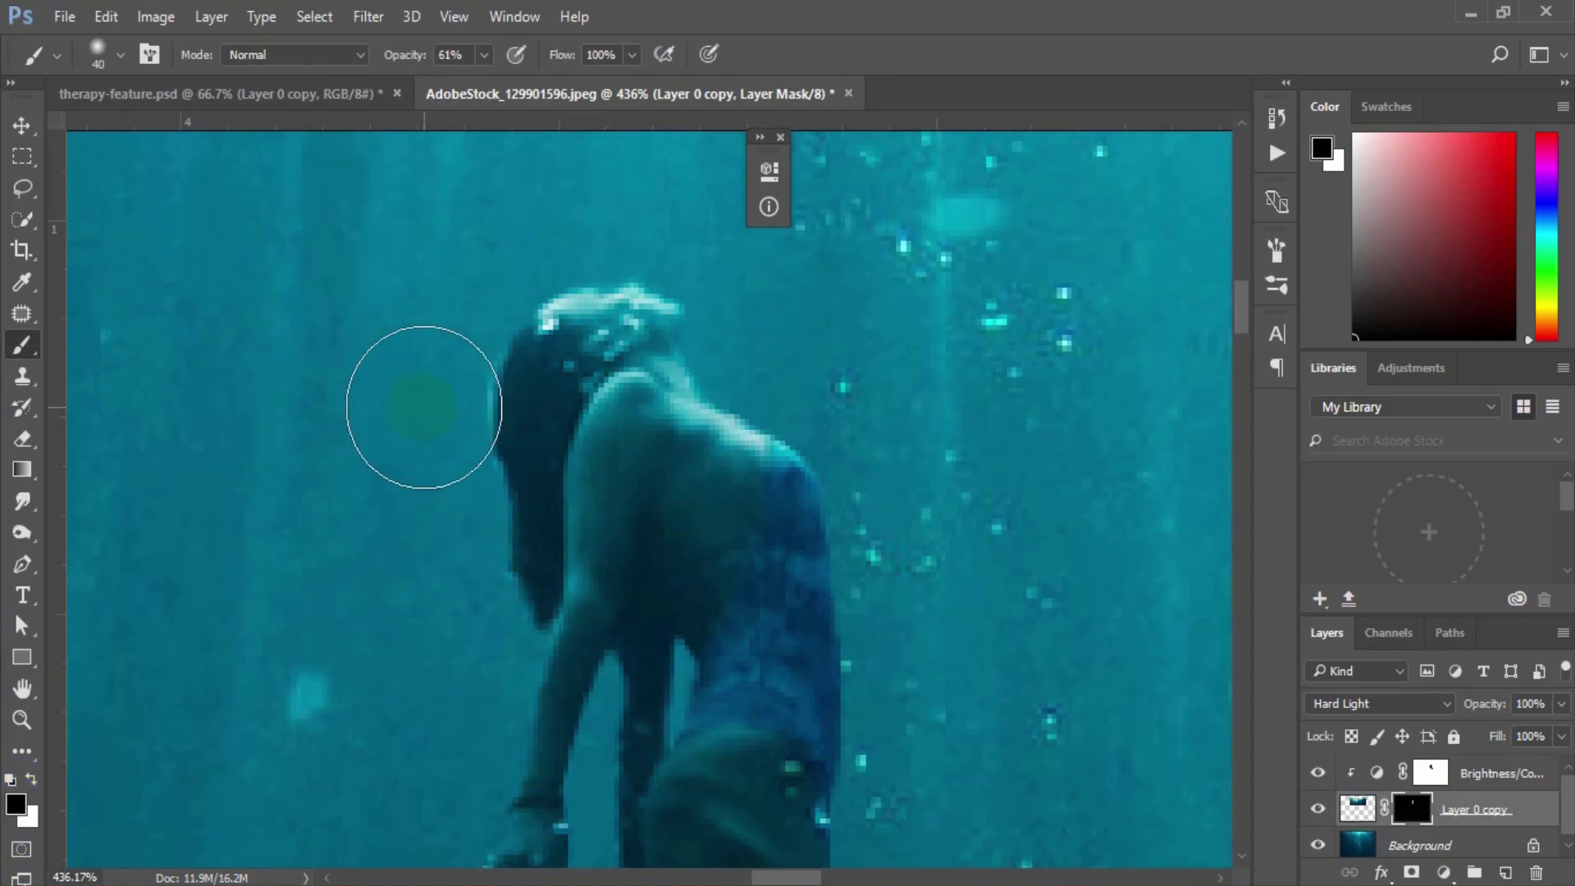
key("bracketleft")
key("bracketleft")
key("bracketleft")
key("bracketleft")
key("bracketleft")
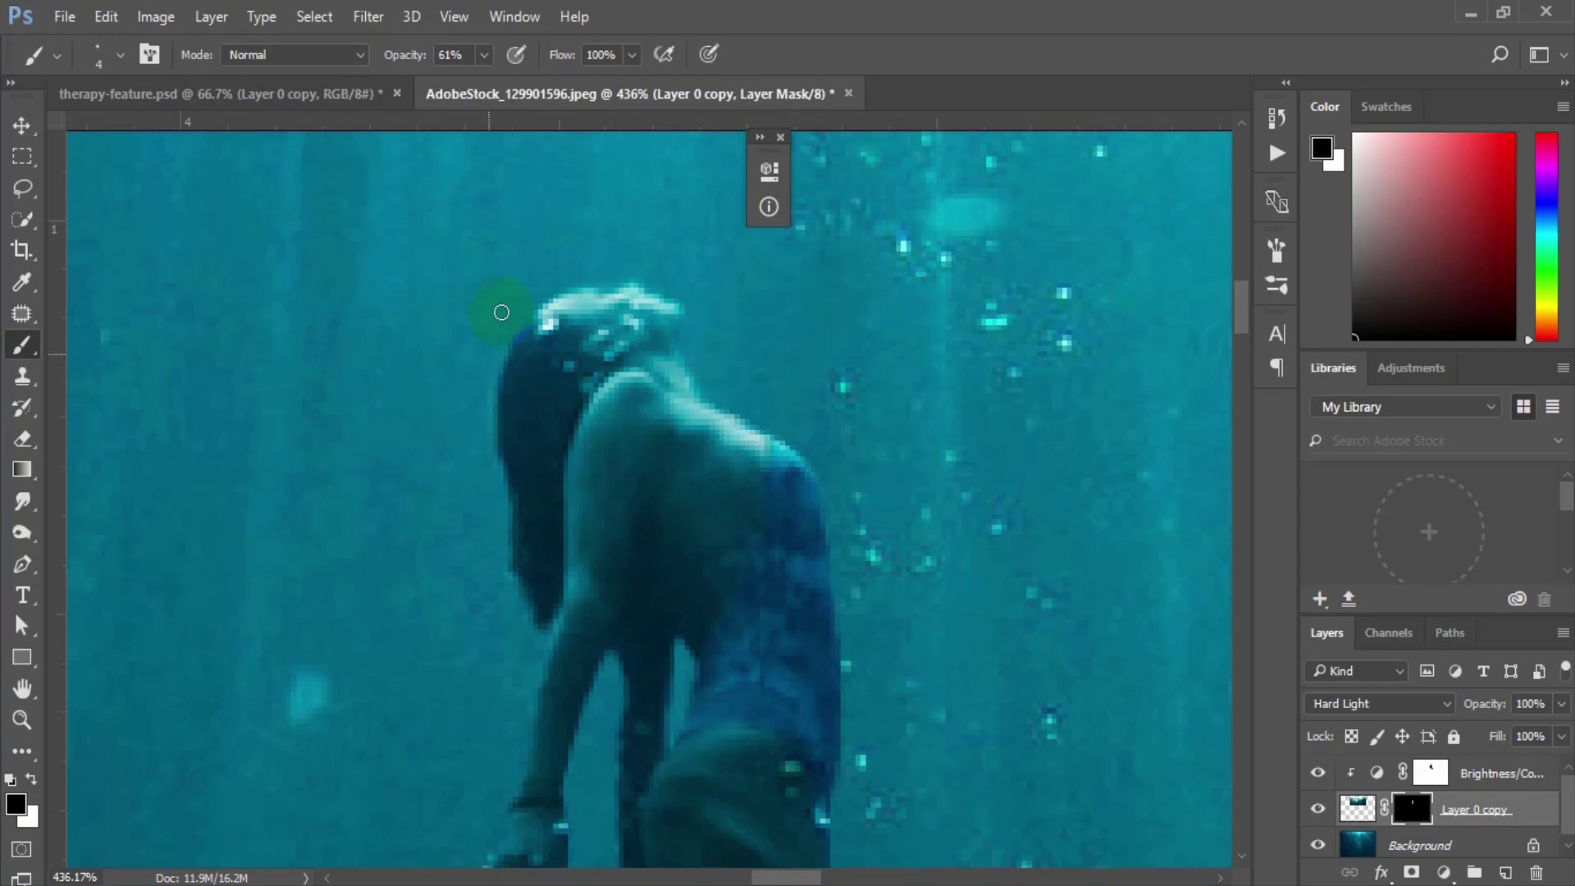
key("0")
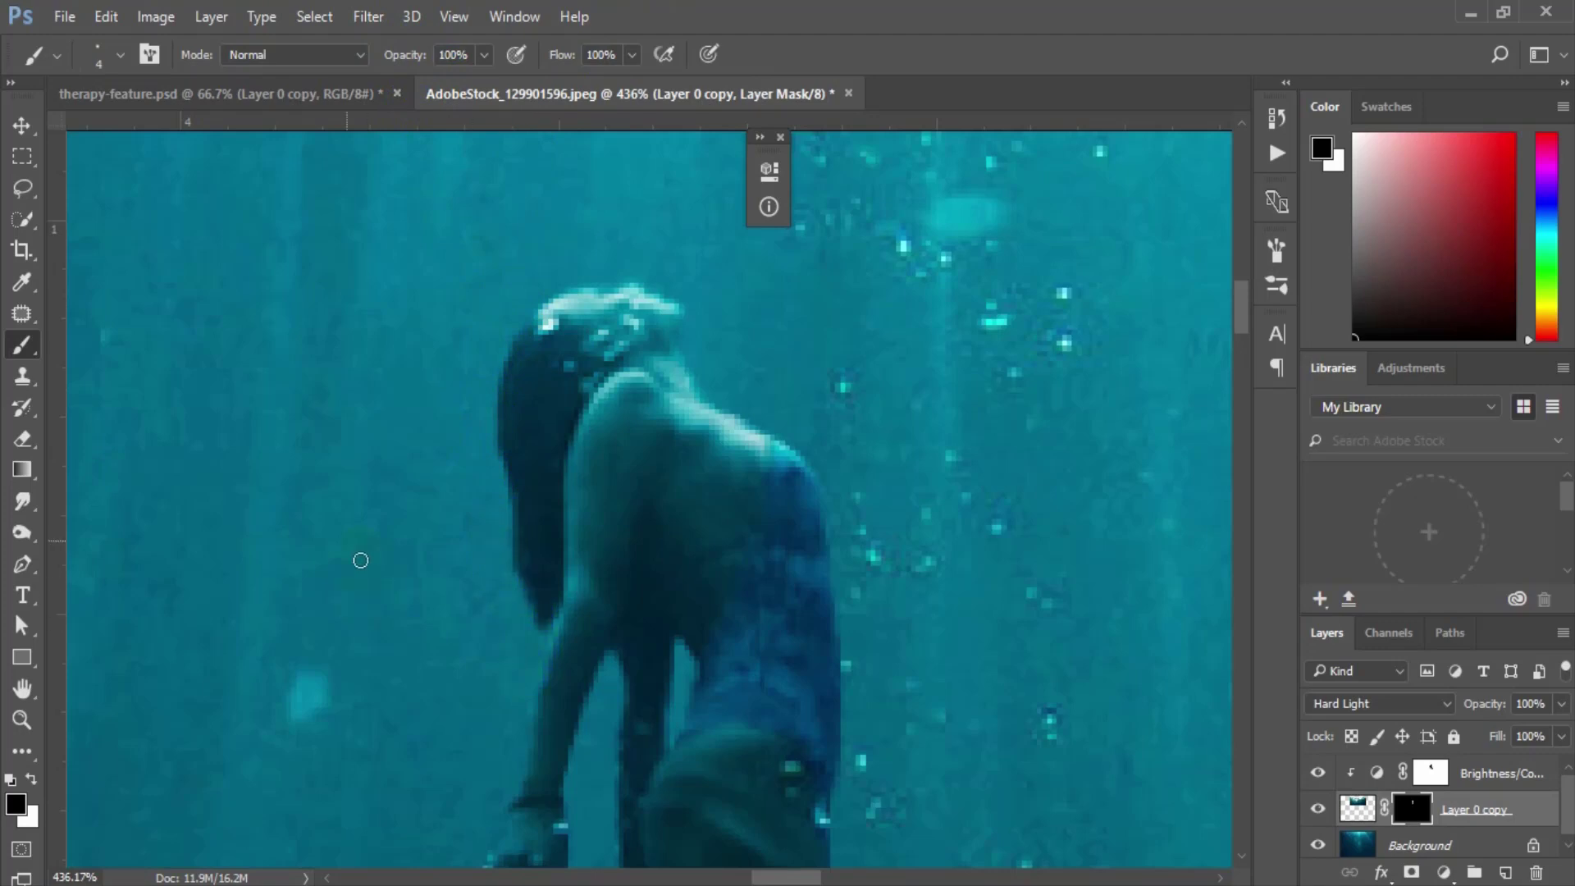
Step: Group the Brightness/Contrast layer with Layer 0 copy and name the group Women
scroll(506, 601, "down", 5)
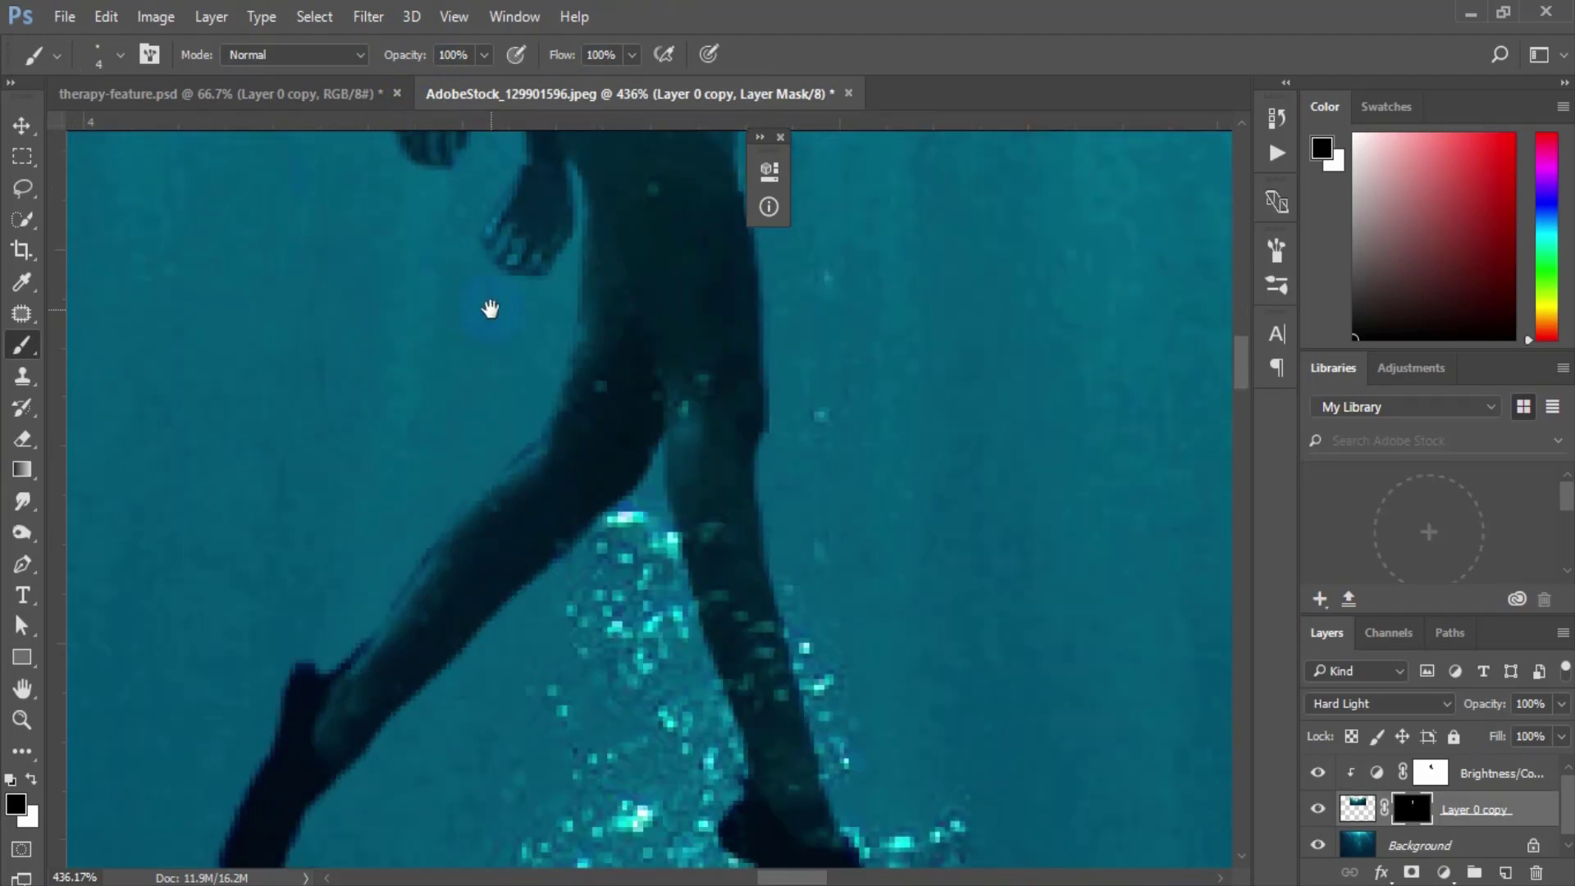
scroll(509, 402, "down", 3)
left_click(23, 720)
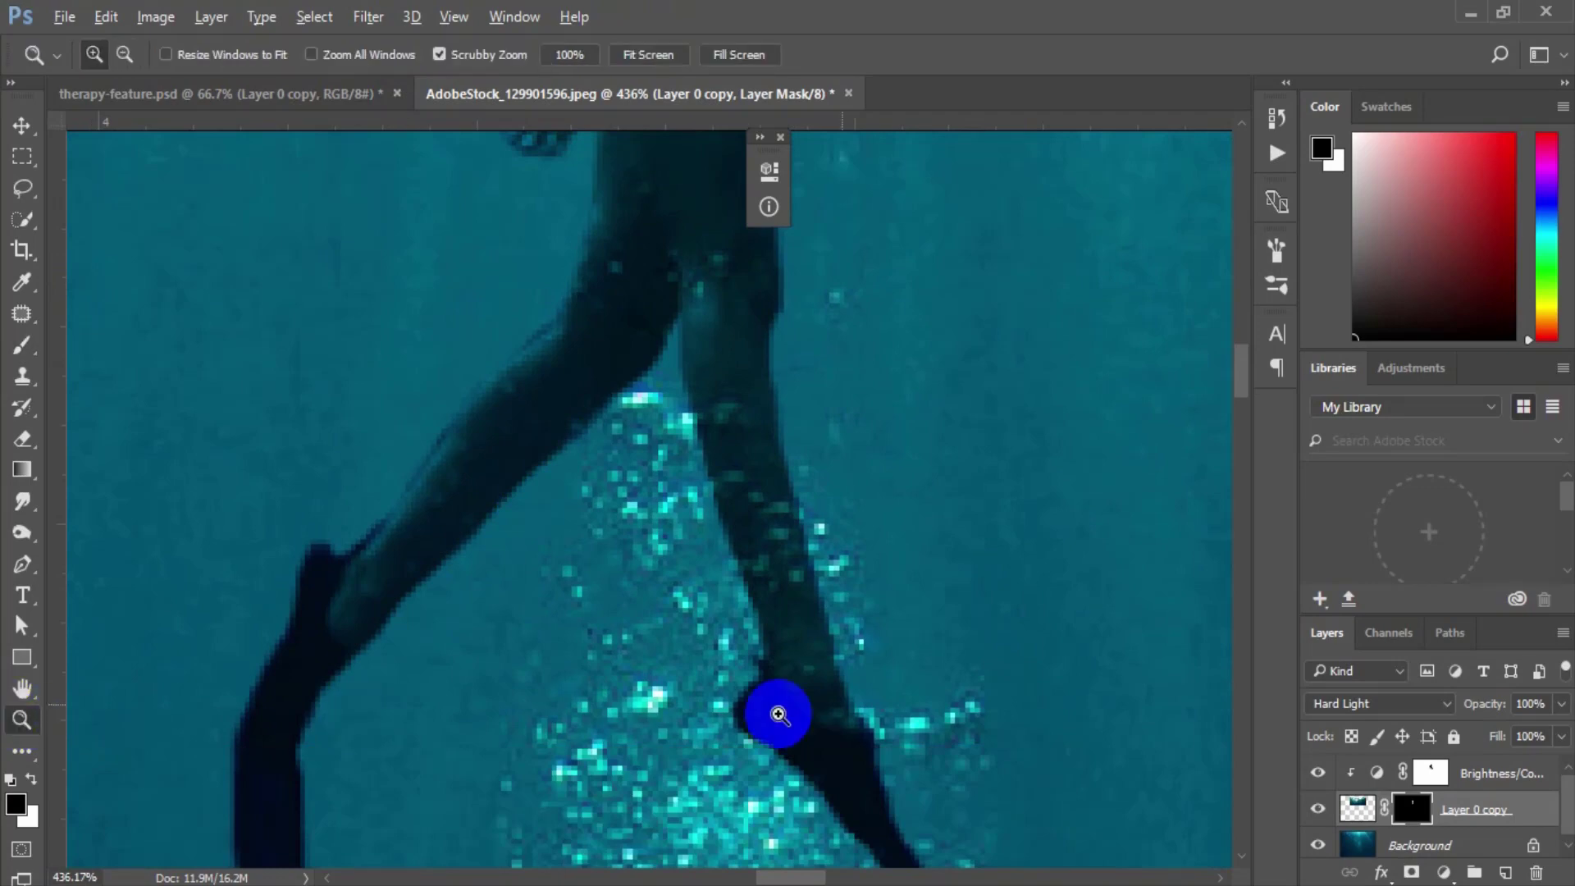
left_click_drag(774, 714, 749, 476)
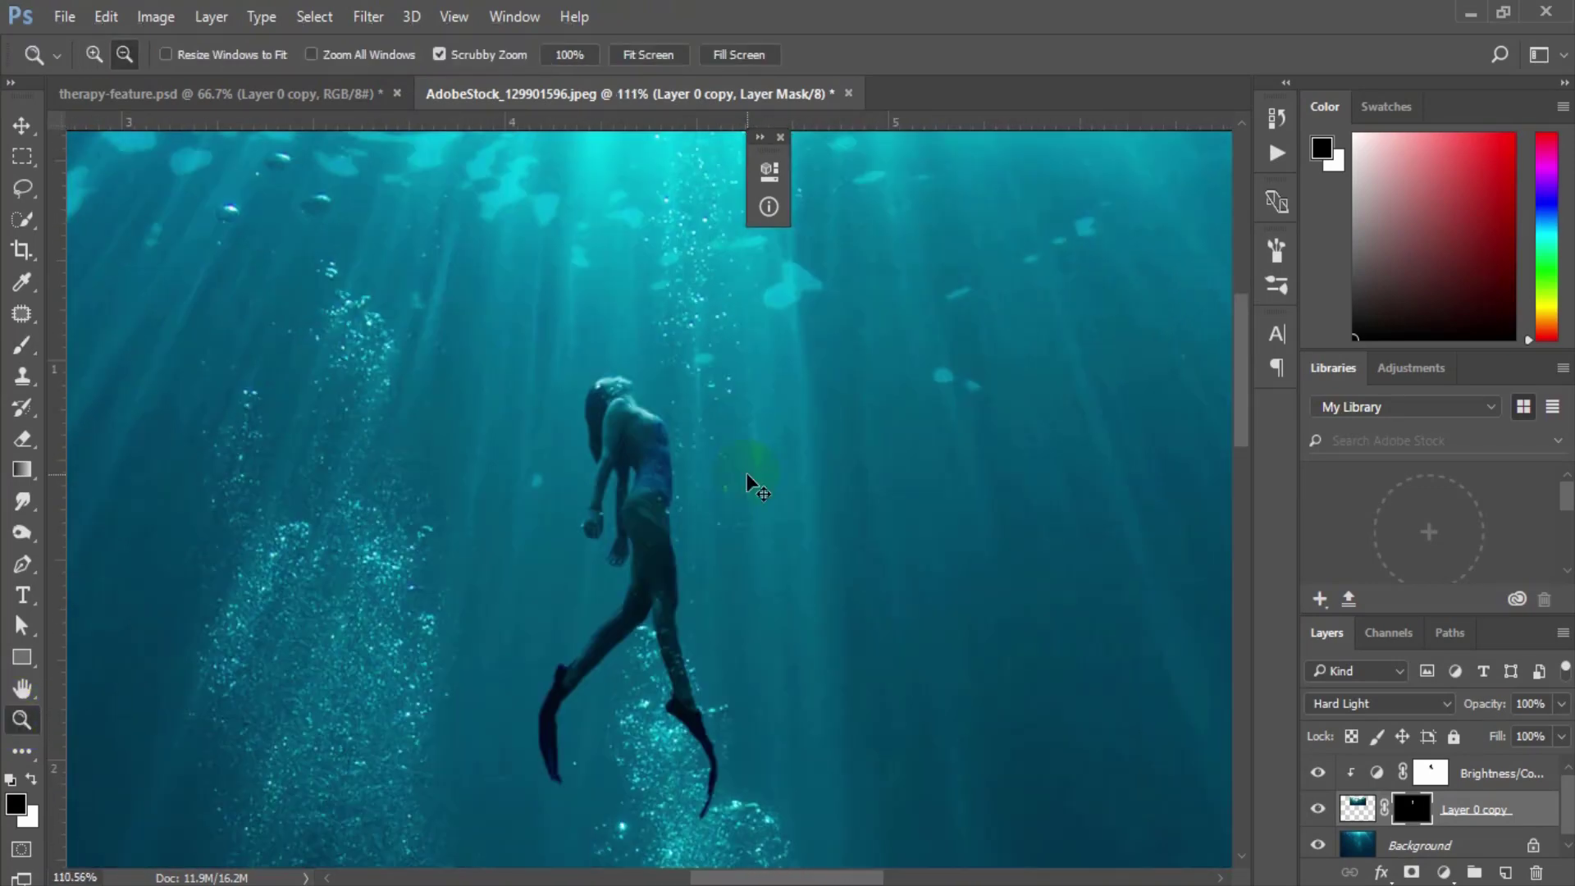
key("ctrl+0")
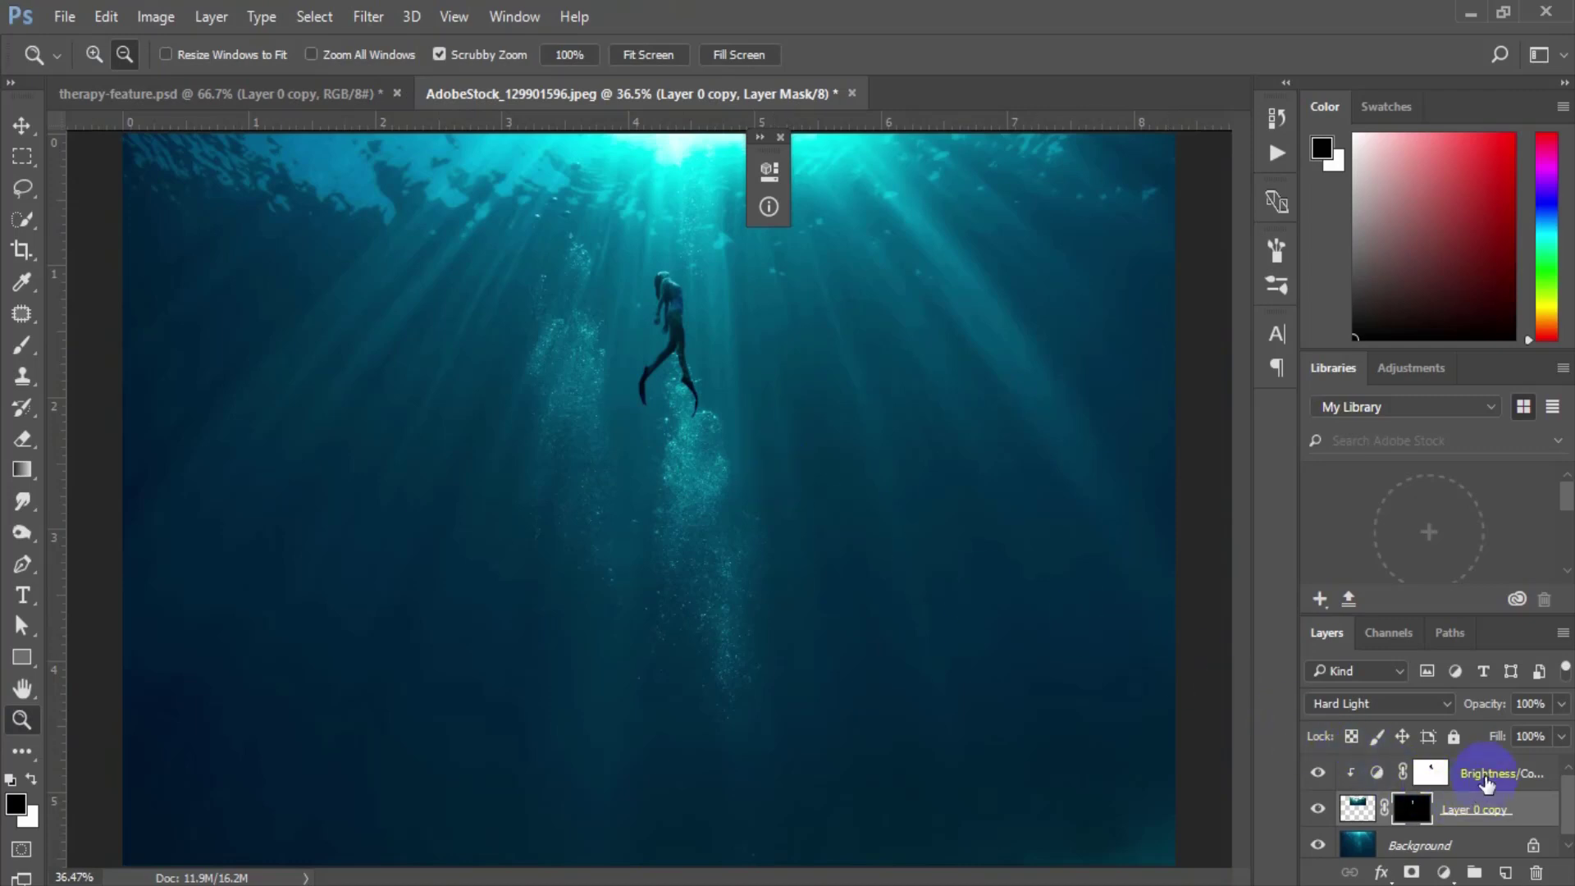
left_click(1488, 784)
key("ctrl+g")
double_click(1399, 770)
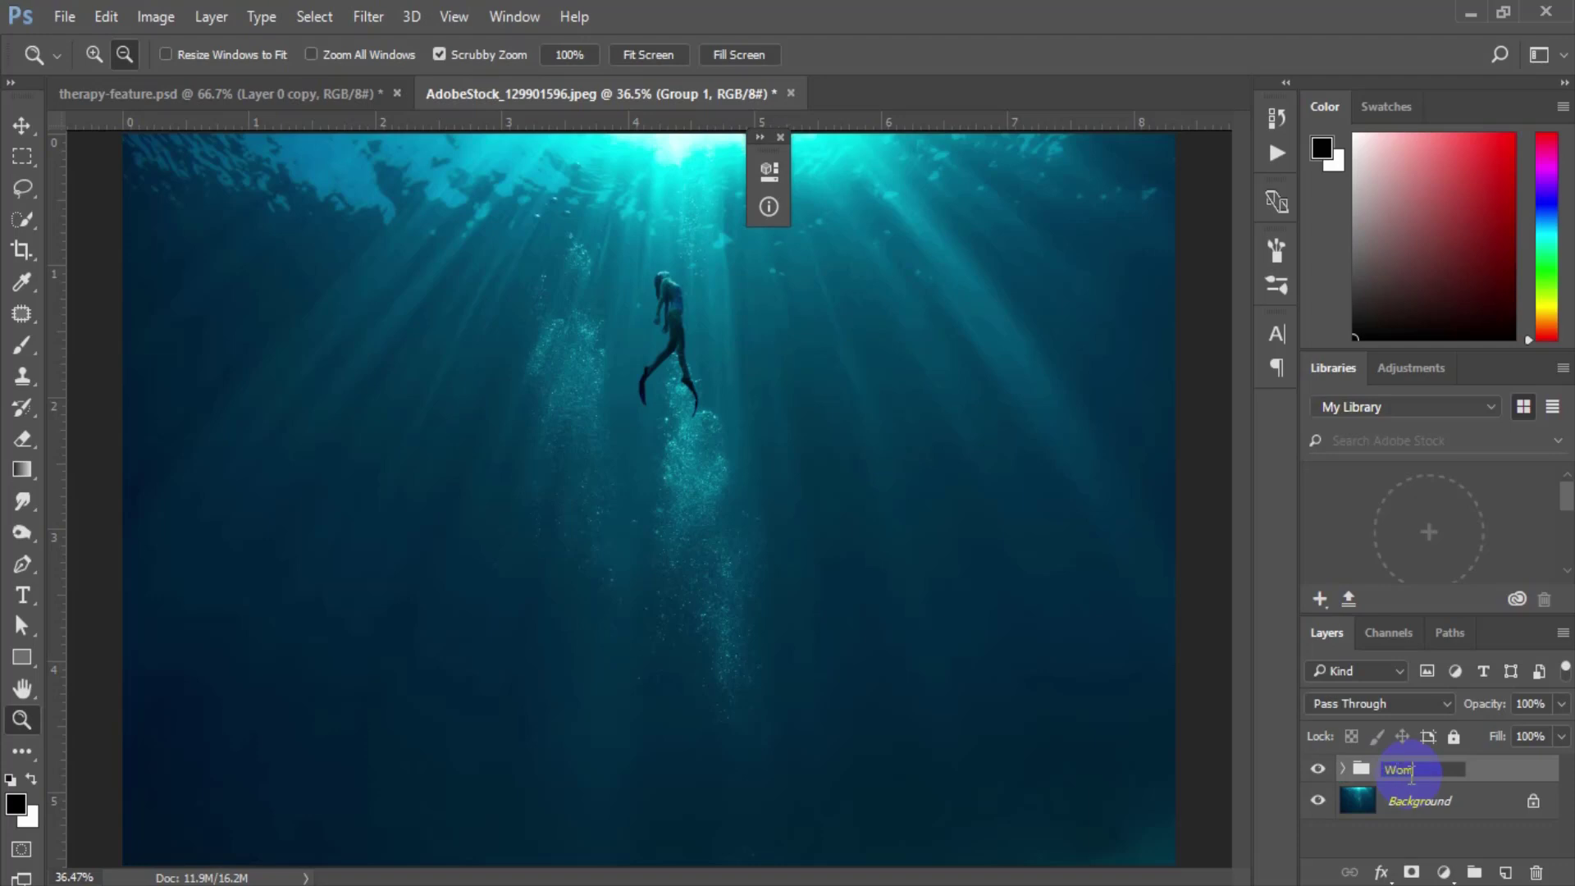
type("Women")
key("Return")
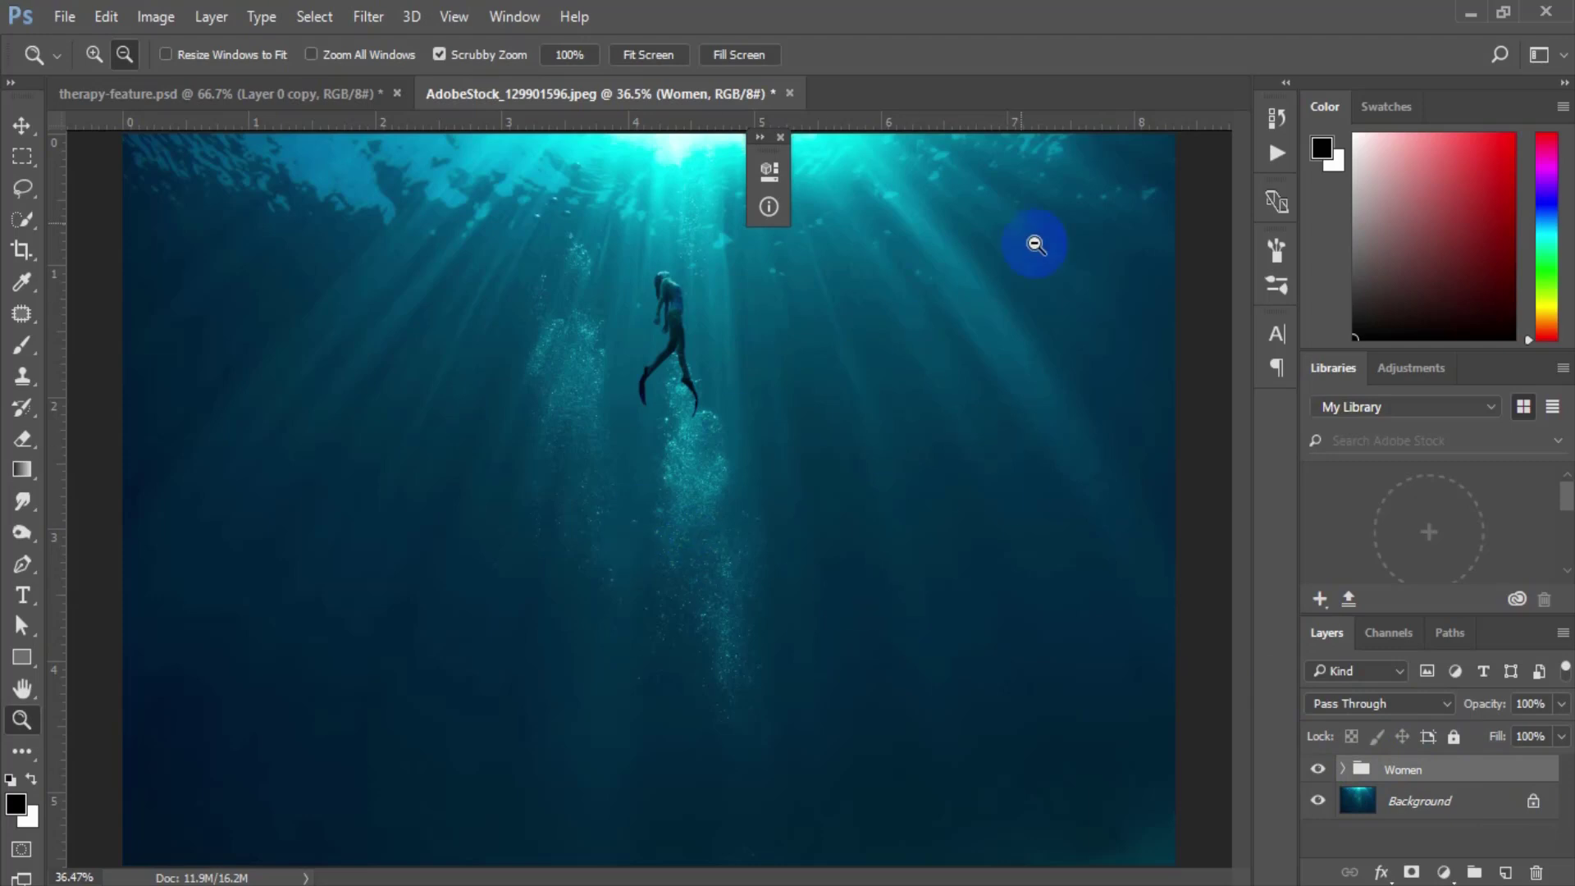
Step: Close the floating panel and place the Monster Shark 09 PNG Stock image from the Monster Shark folder into the underwater document
left_click(781, 138)
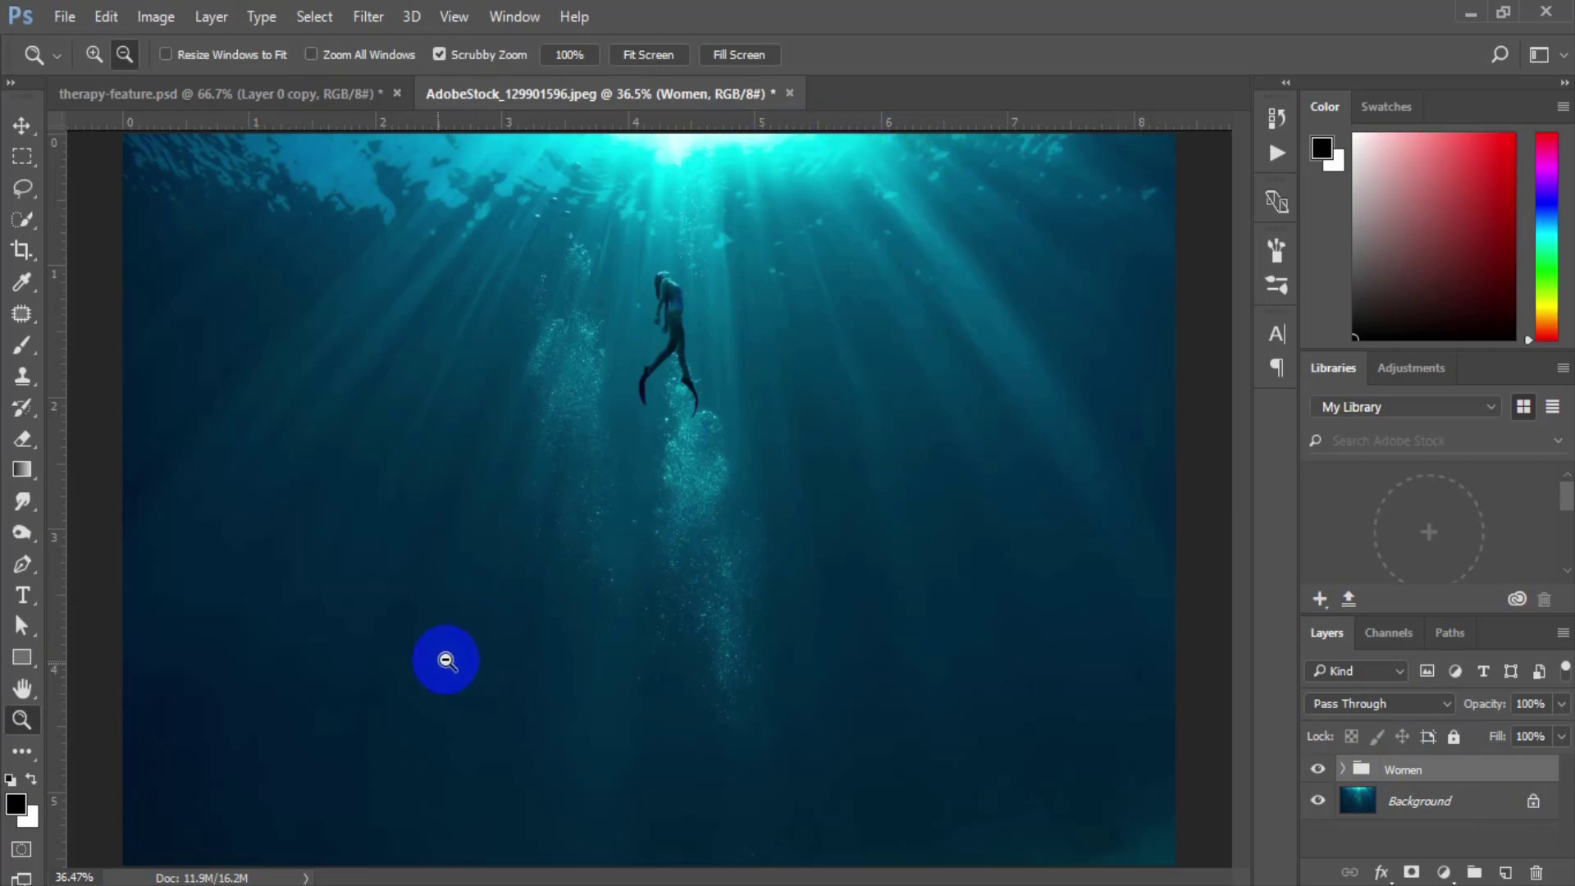
left_click(338, 866)
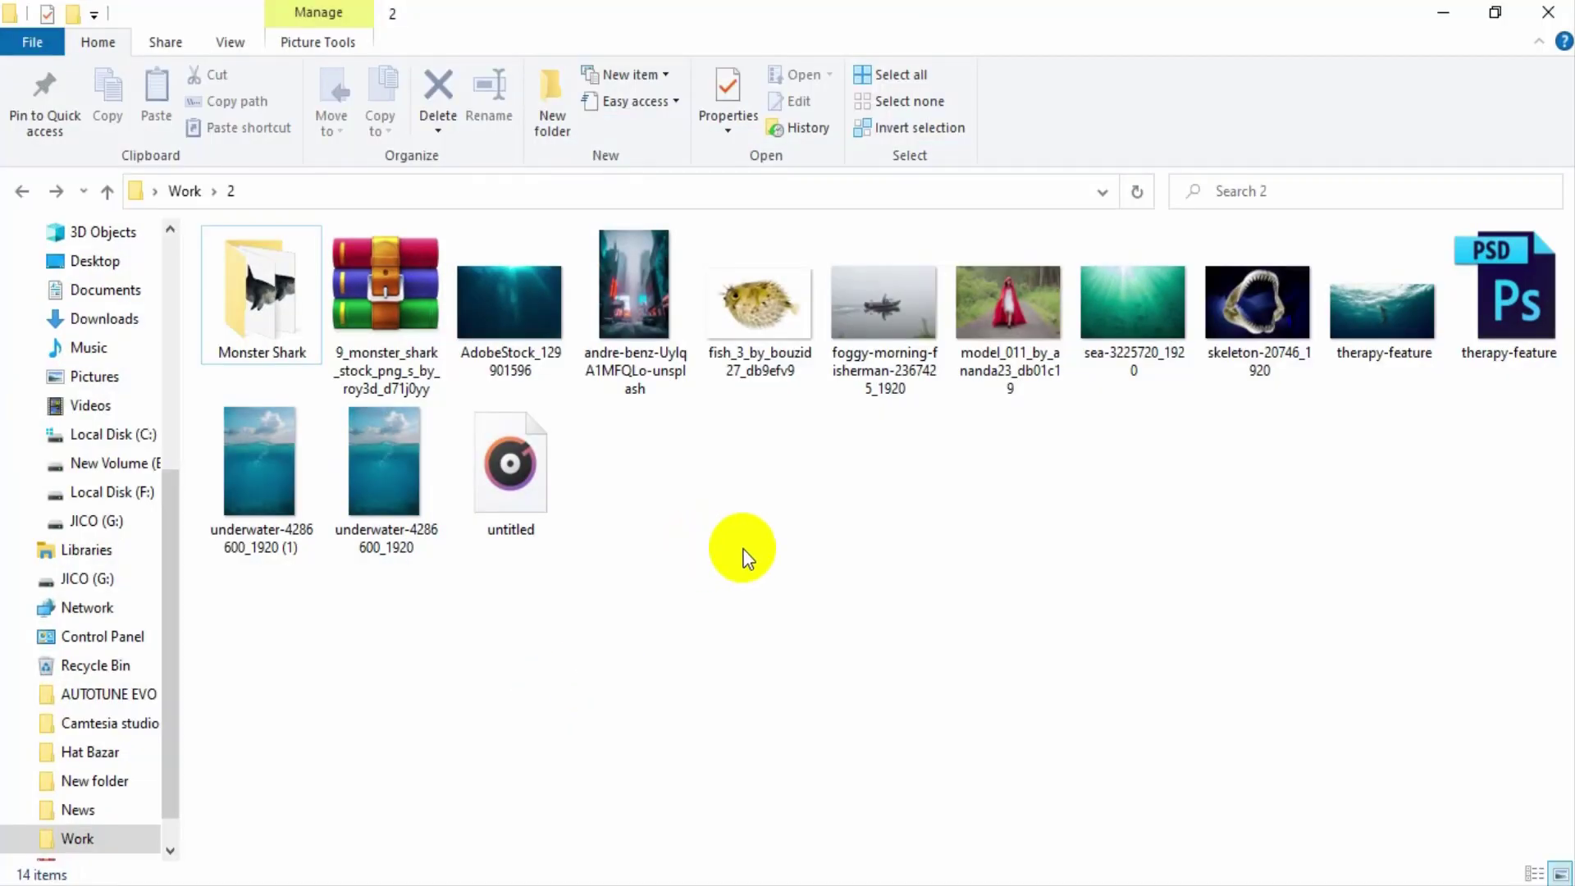
right_click(720, 512)
left_click(203, 310)
double_click(212, 316)
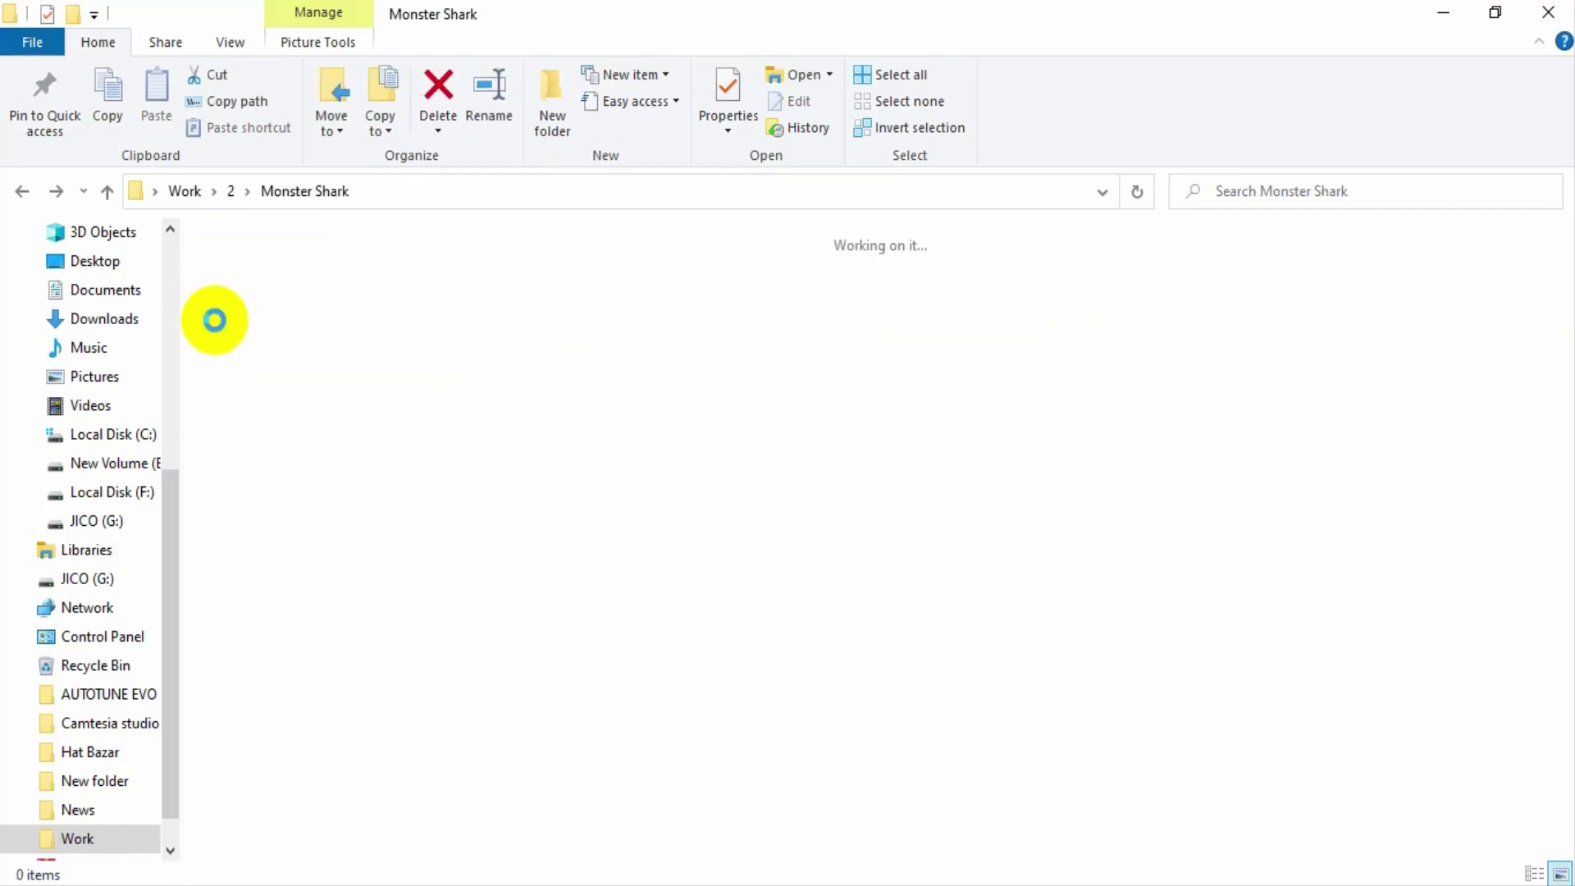
left_click_drag(1267, 312, 629, 466)
left_click_drag(781, 156, 563, 552)
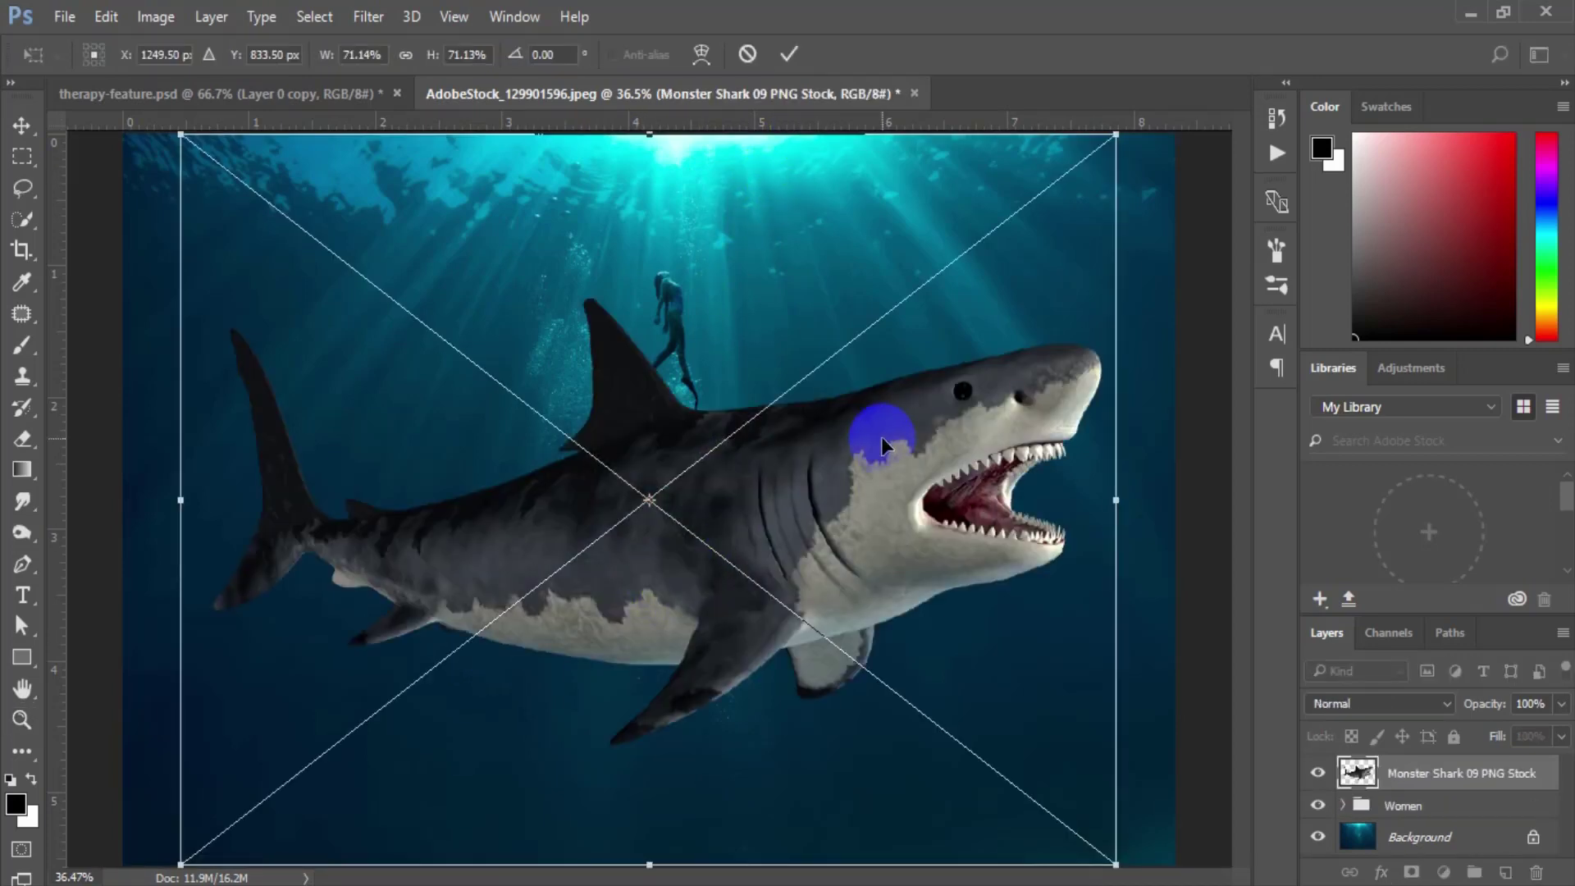
Step: Rotate the placed shark to -90° so it faces upward and move it to about X 873.5, Y 1590.5 px
left_click_drag(909, 457, 881, 526)
left_click_drag(1066, 563, 636, 175)
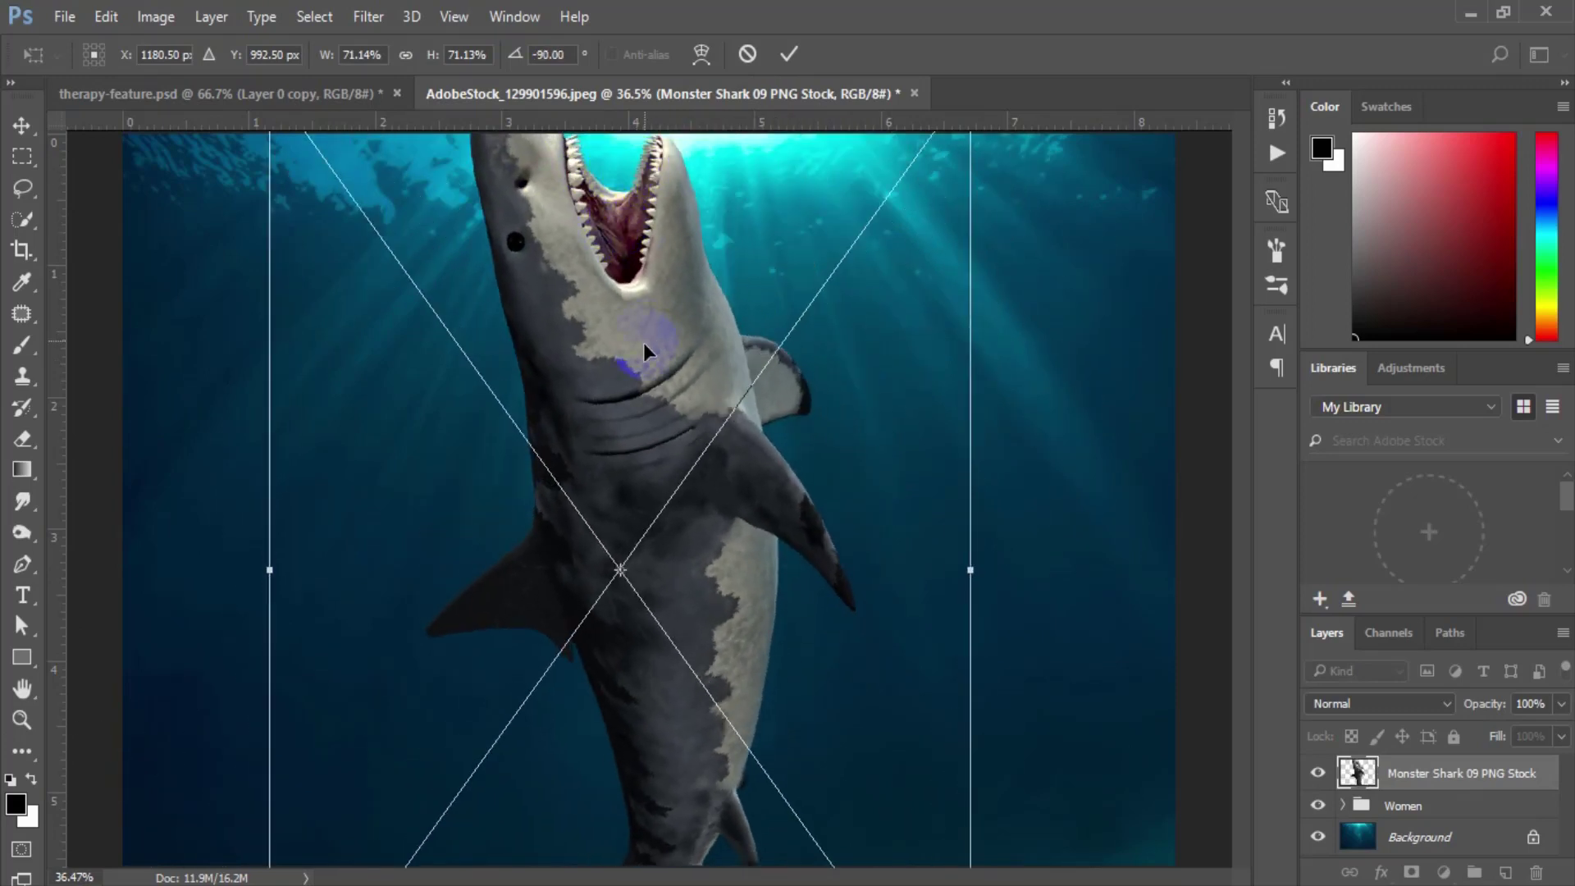
left_click_drag(644, 344, 514, 599)
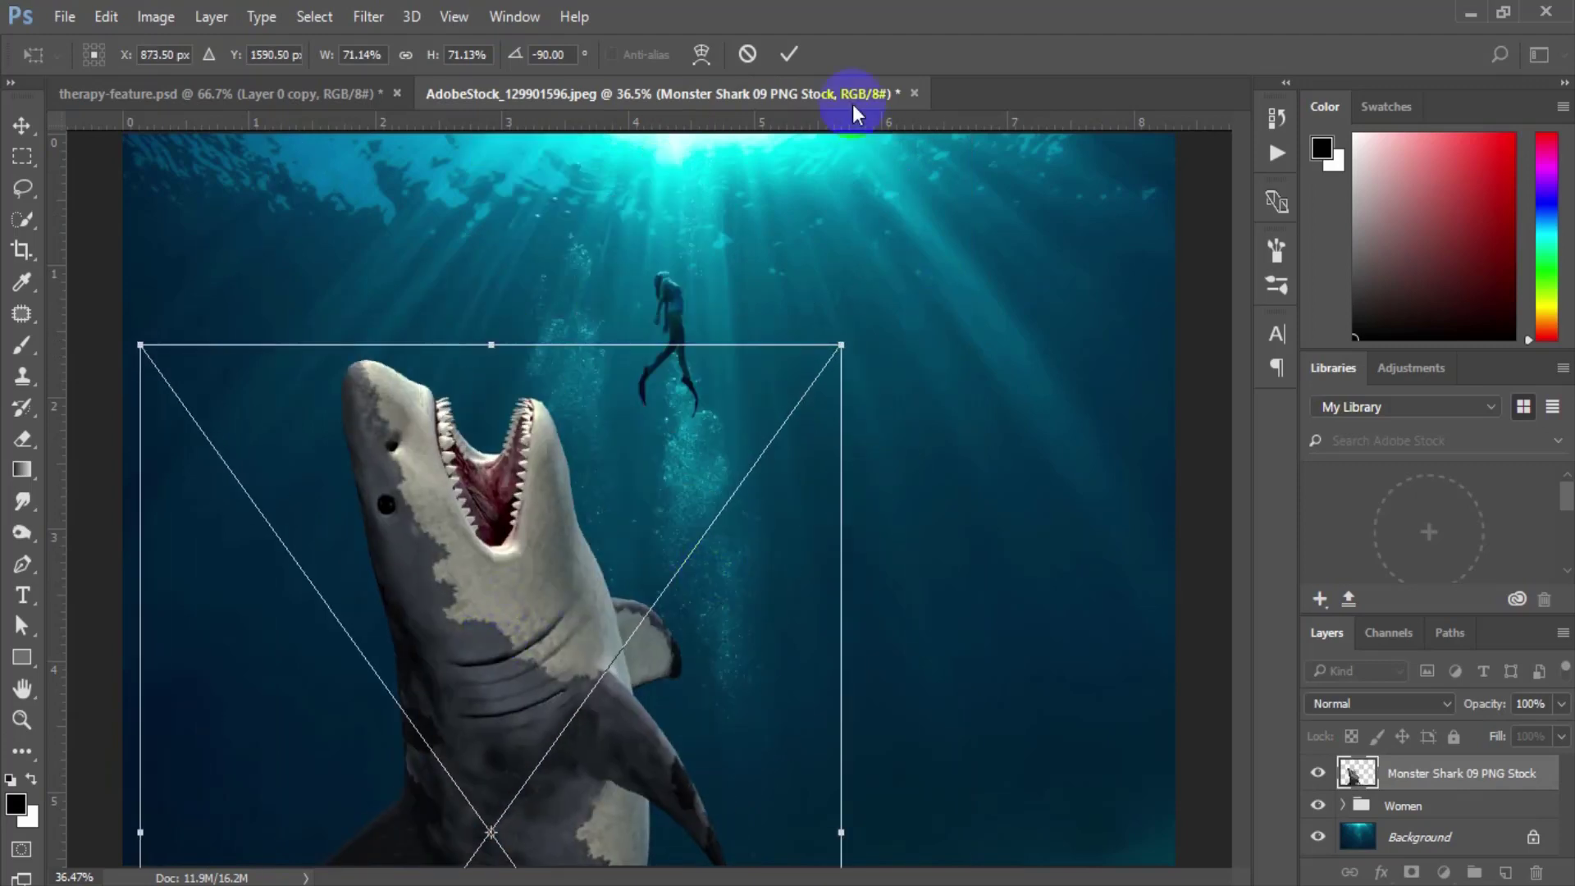
left_click(791, 55)
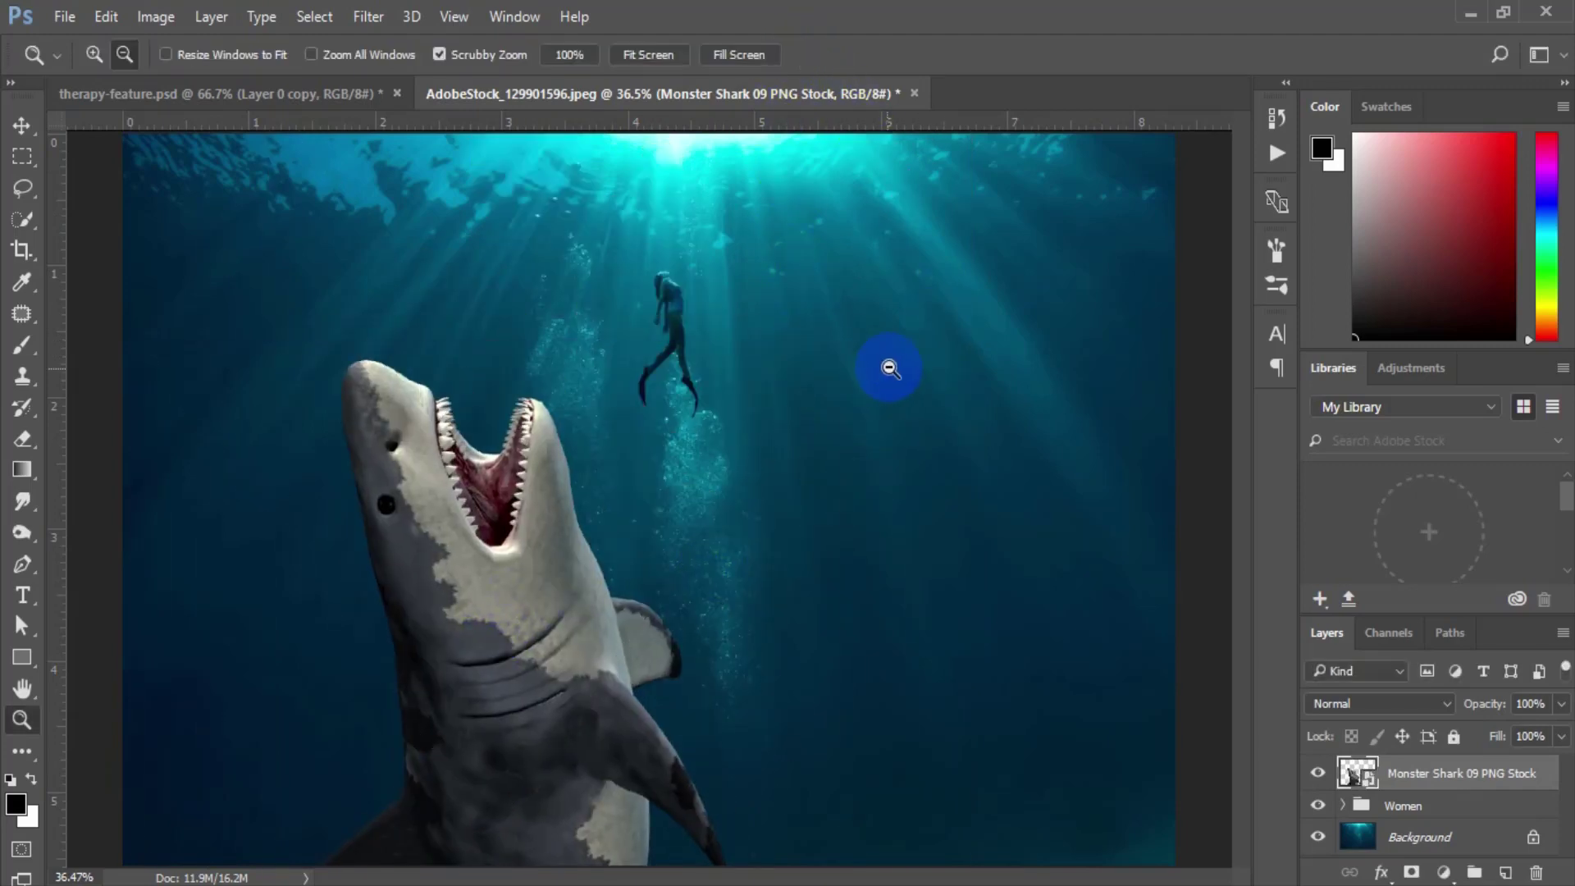
Step: Rotate the shark to about -64°, enlarge it to about 93%, and position its open mouth below the diver
key("ctrl+t")
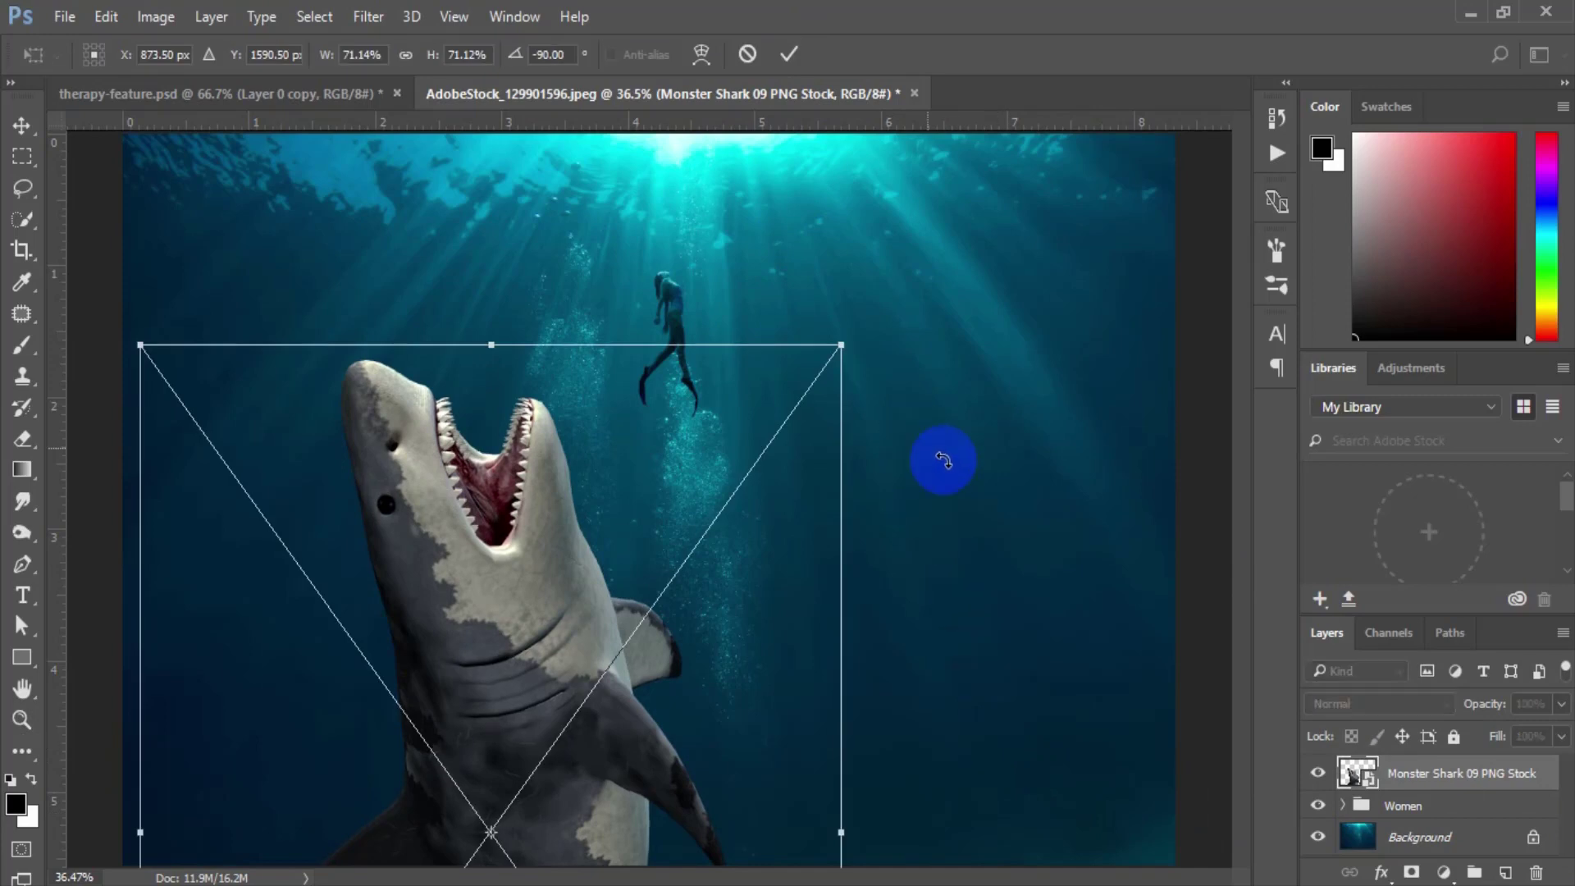
left_click_drag(939, 457, 1042, 672)
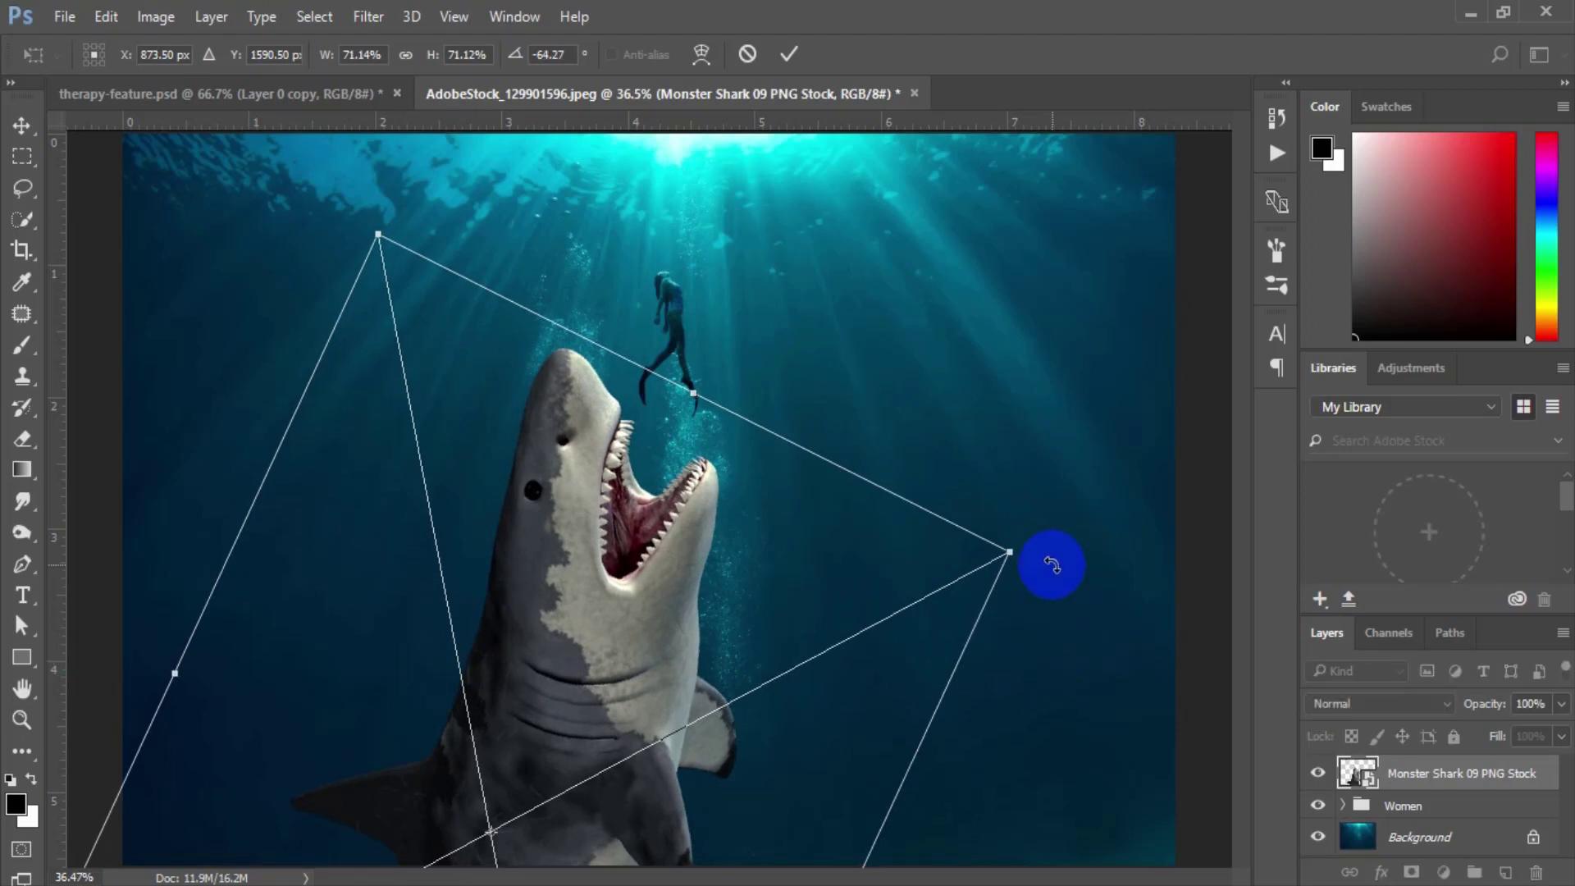
left_click_drag(1010, 551, 1170, 466)
left_click_drag(711, 521, 676, 650)
left_click(794, 52)
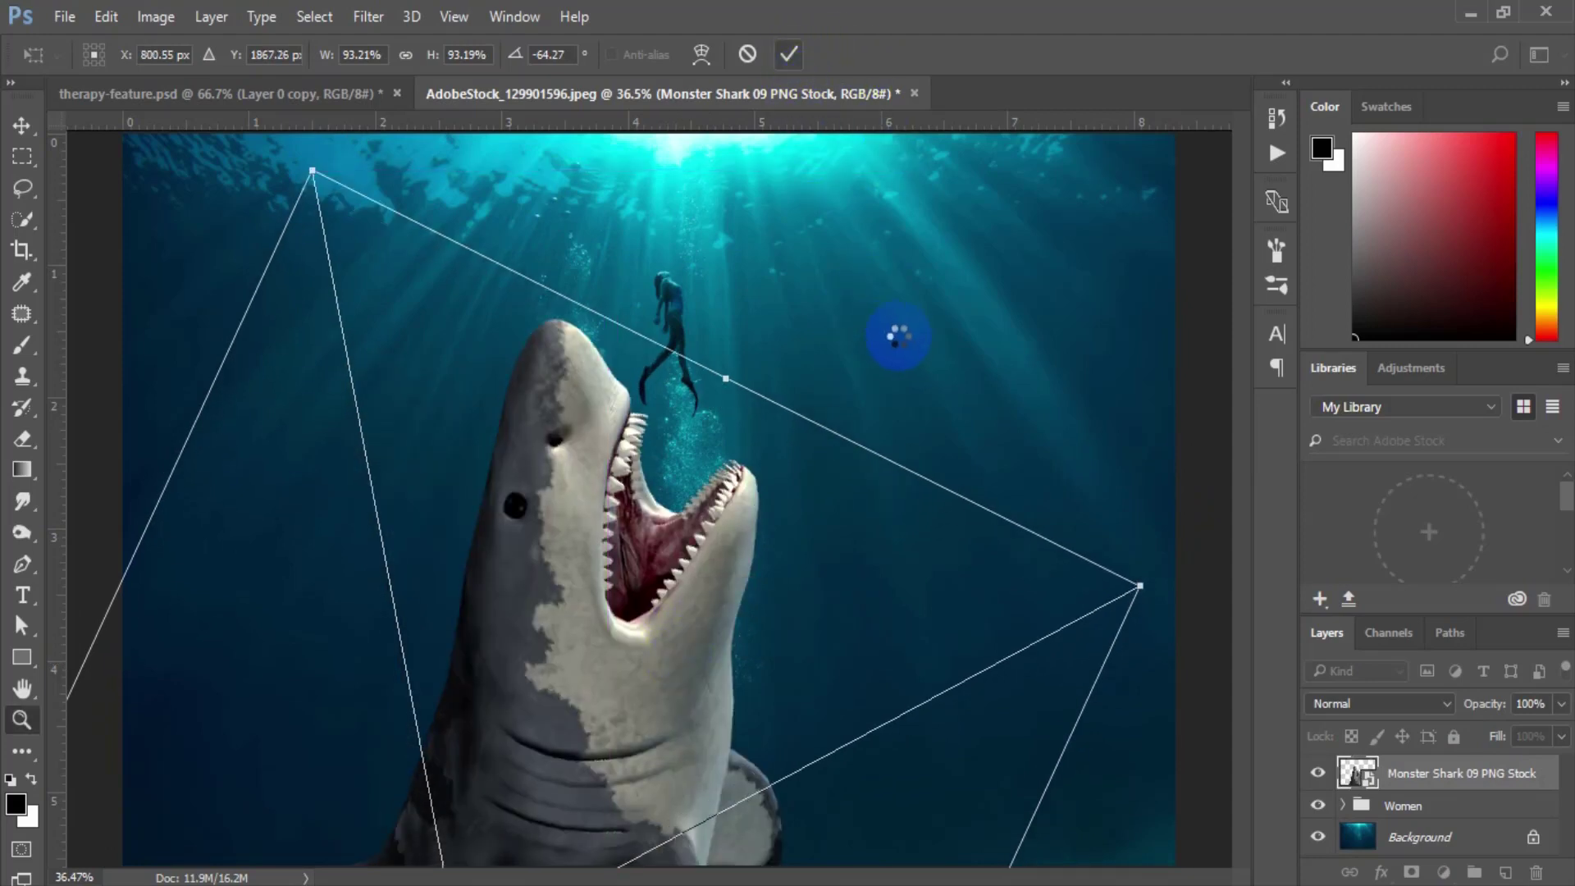
Step: Rasterize the Monster Shark 09 PNG Stock layer
key("z")
right_click(1536, 782)
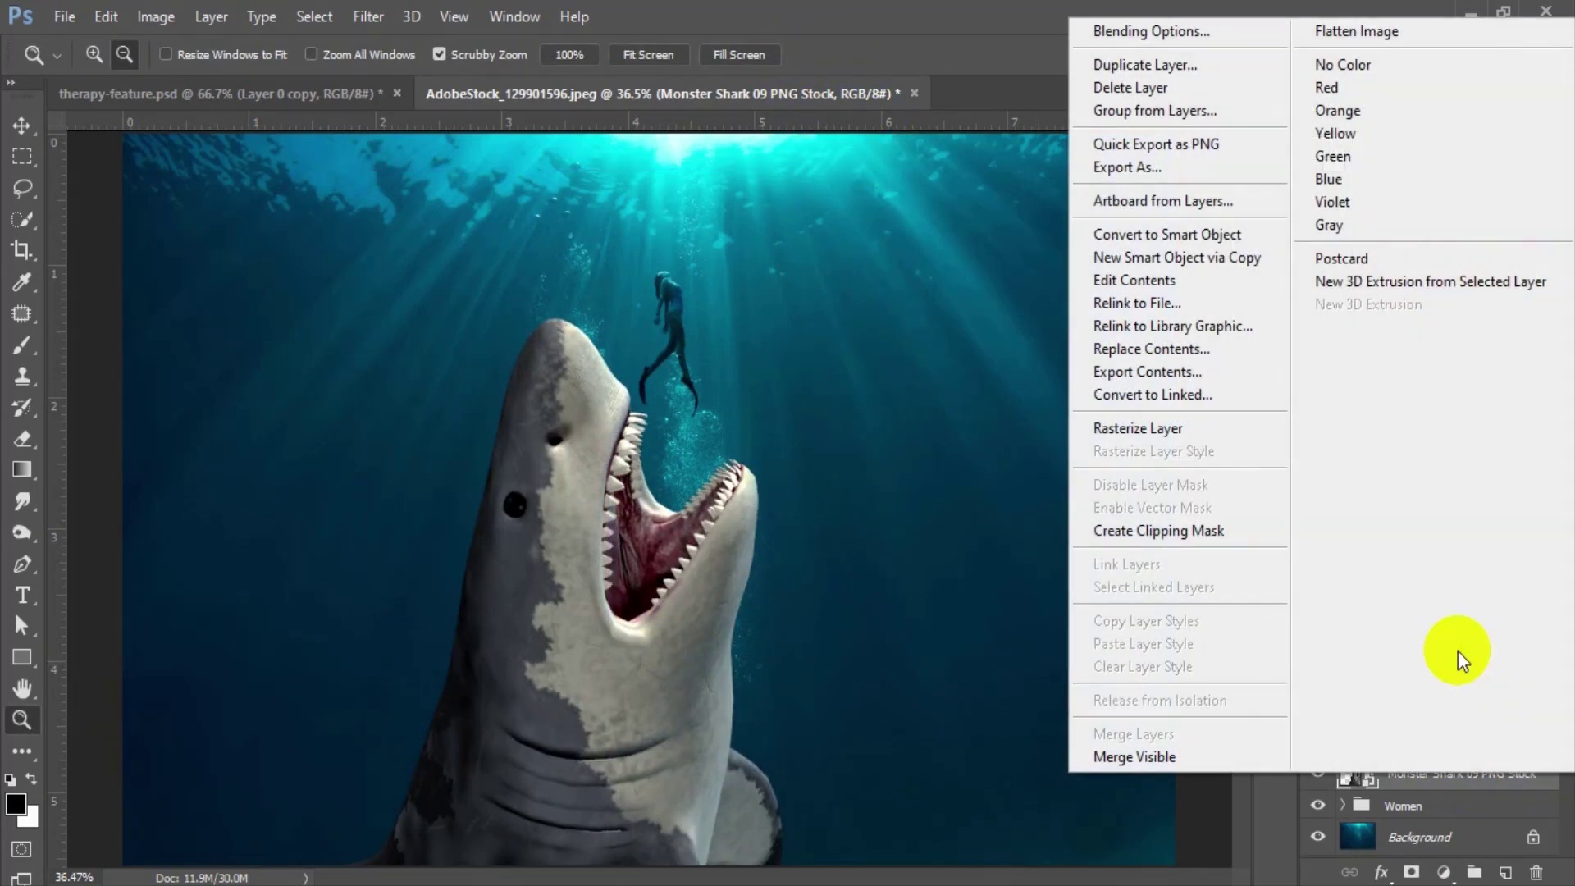
left_click(1175, 430)
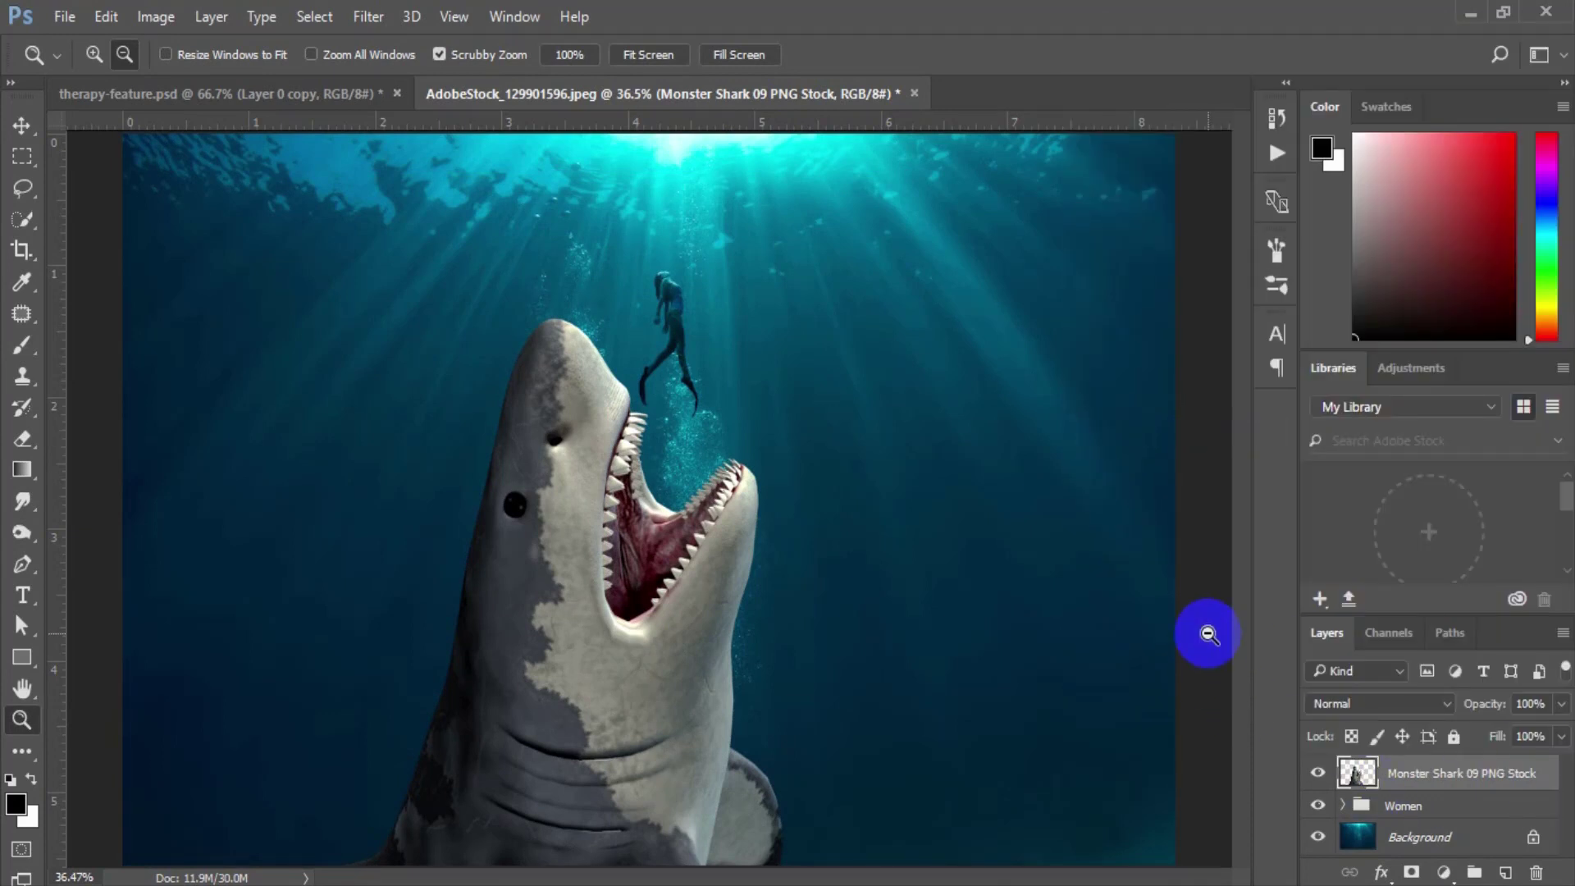
Step: Scale the shark down slightly and shift it a little lower beneath the diver
left_click(15, 127)
key("ctrl+t")
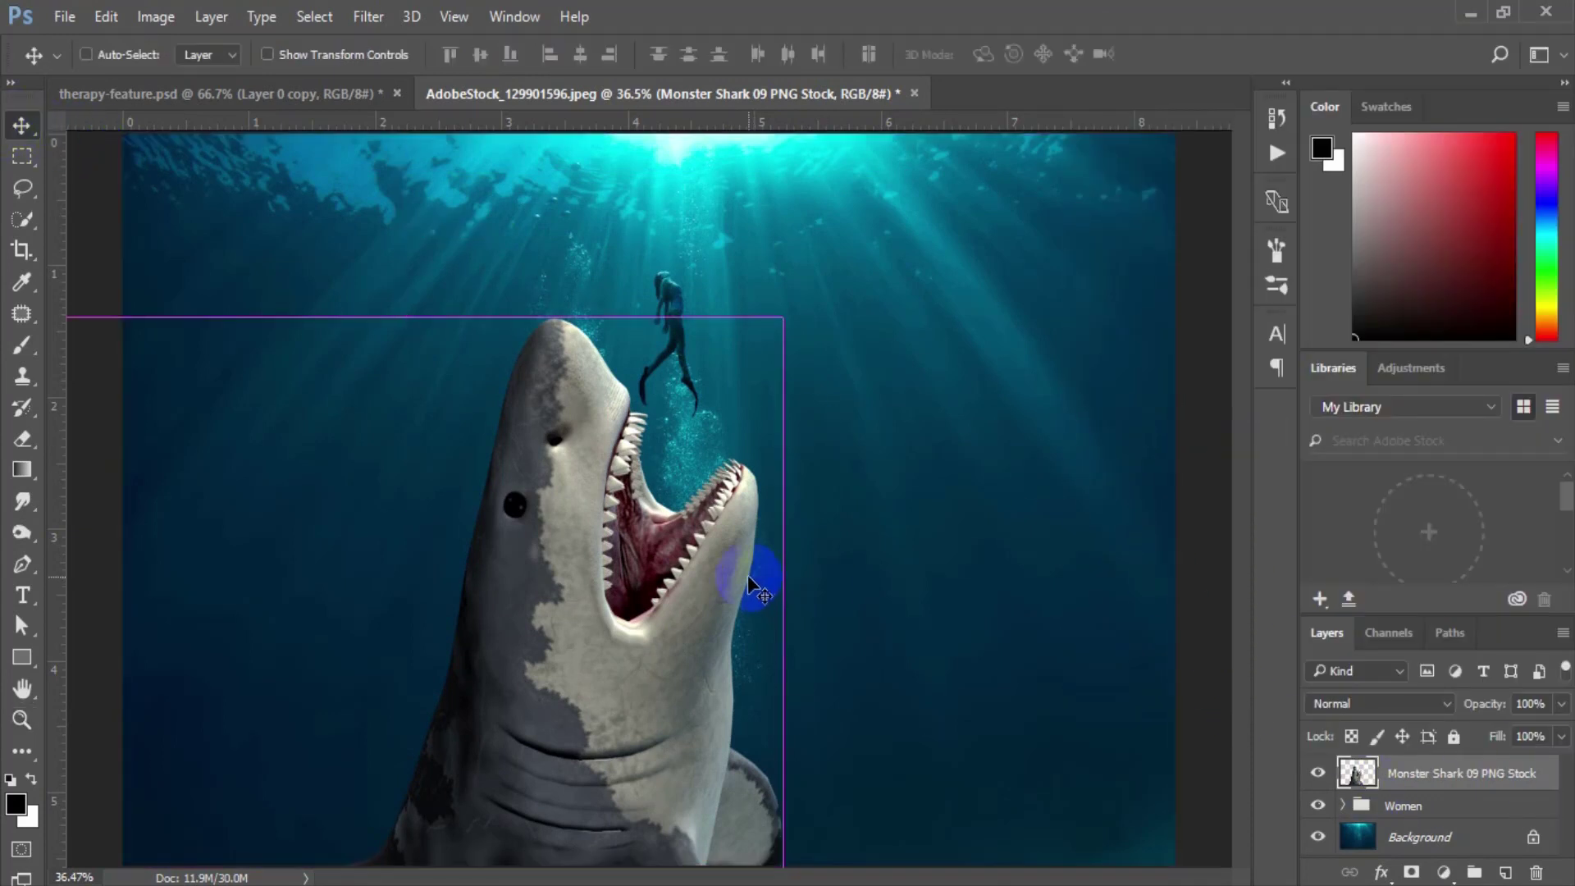
left_click_drag(774, 314, 768, 341)
mouse_move(707, 533)
left_mouse_down()
mouse_move(717, 514)
mouse_move(704, 537)
left_mouse_up()
key("Return")
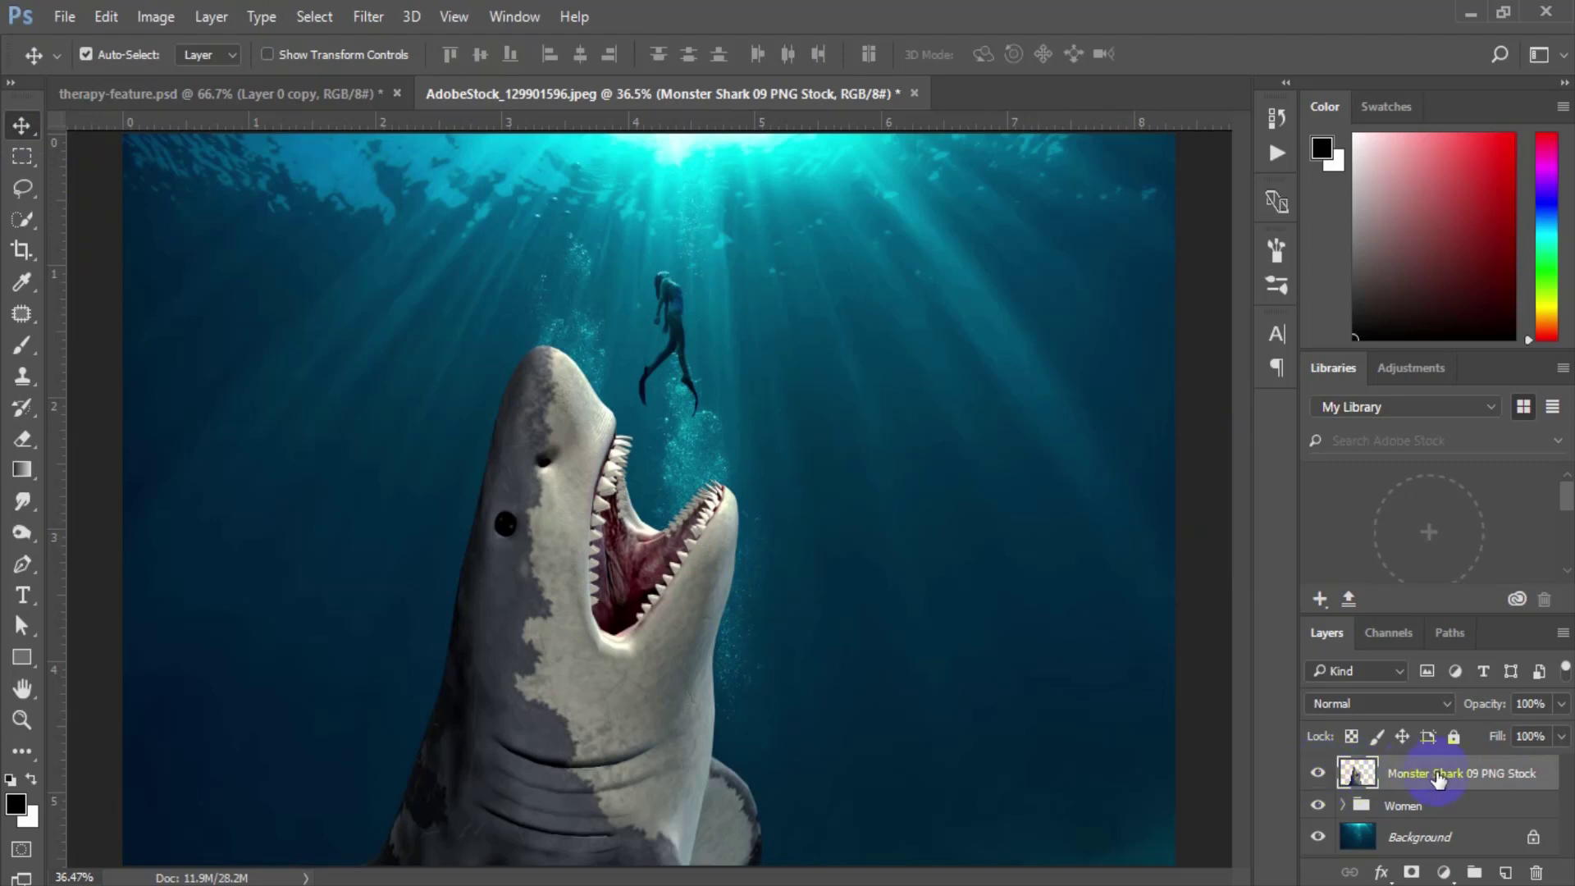
Step: Duplicate the Monster Shark 09 PNG Stock layer and hide the copy
left_click_drag(1437, 778, 1507, 868)
left_click_drag(1507, 870, 1505, 871)
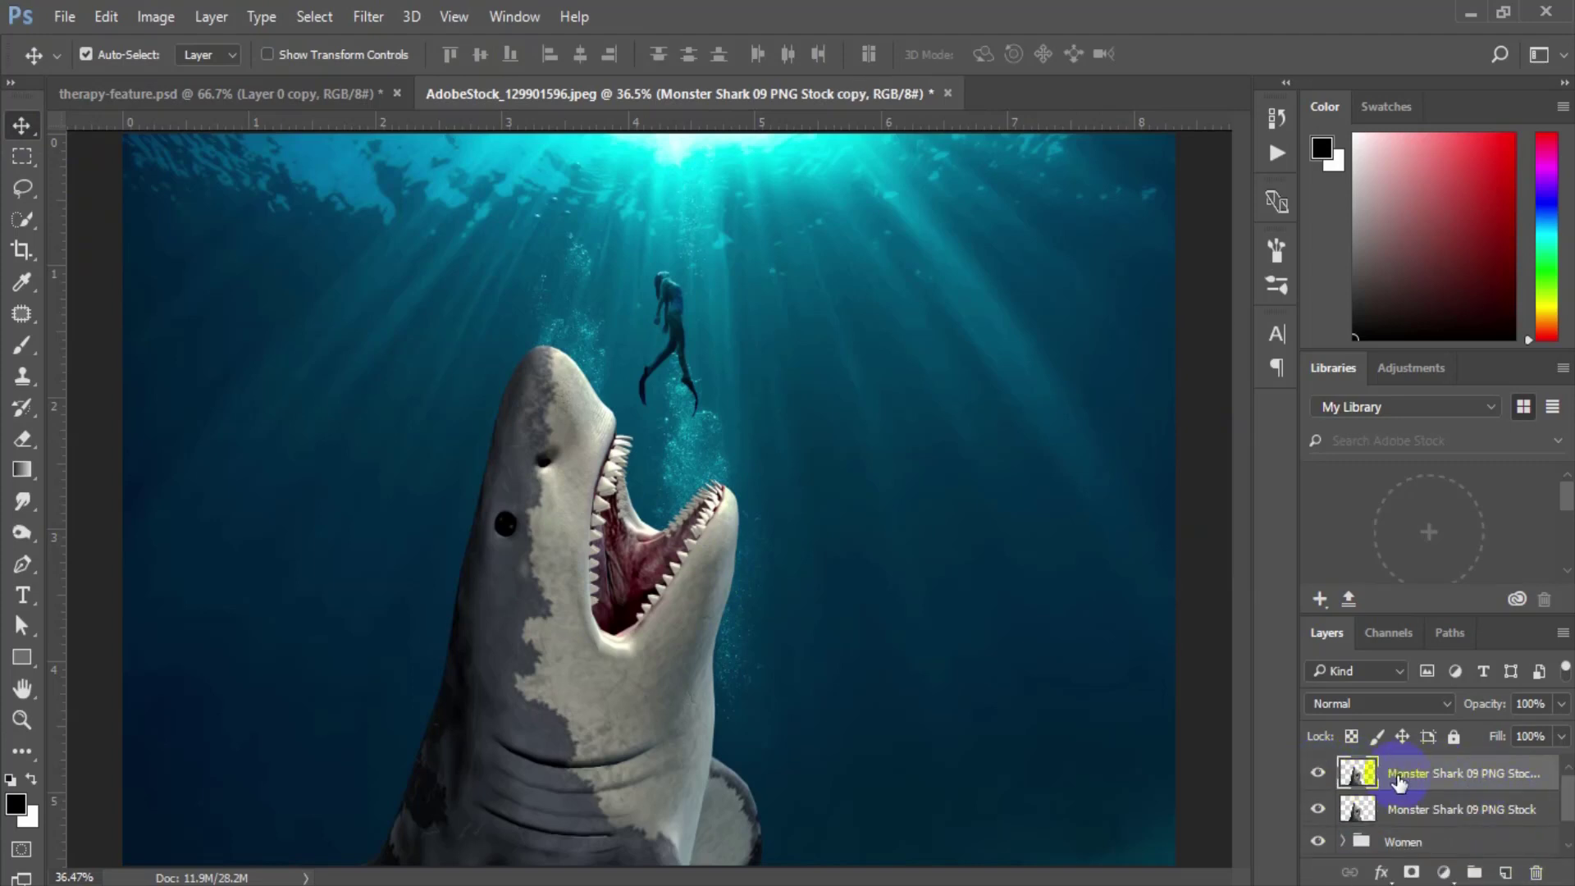
left_click(1320, 774)
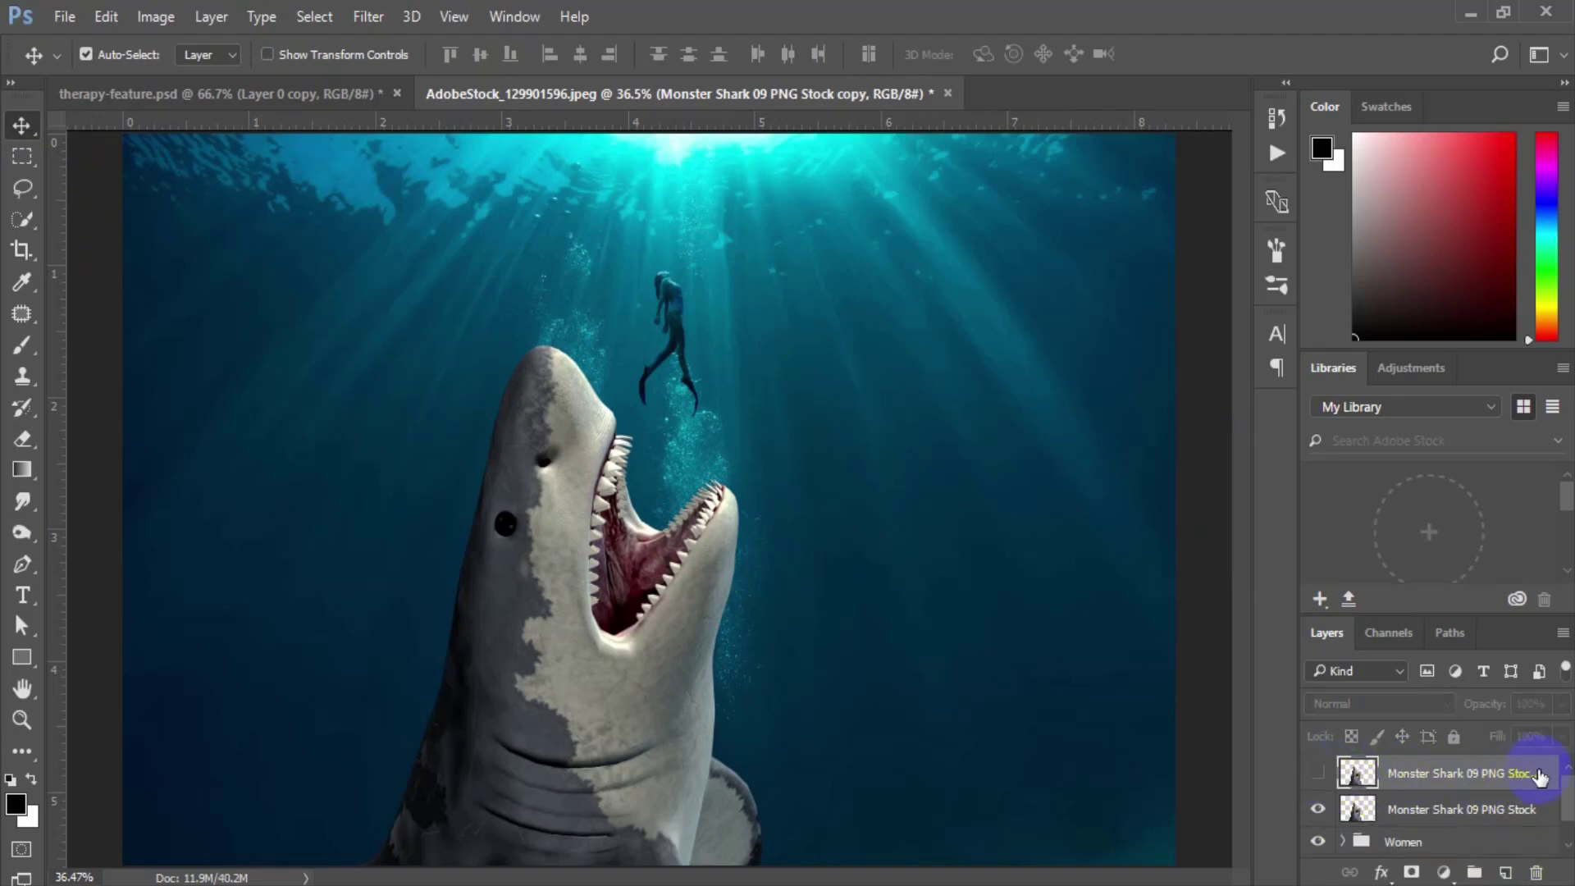
Step: Set the original shark layer's blend mode to Soft Light
left_click(1437, 812)
left_click(1319, 810)
left_click(1319, 810)
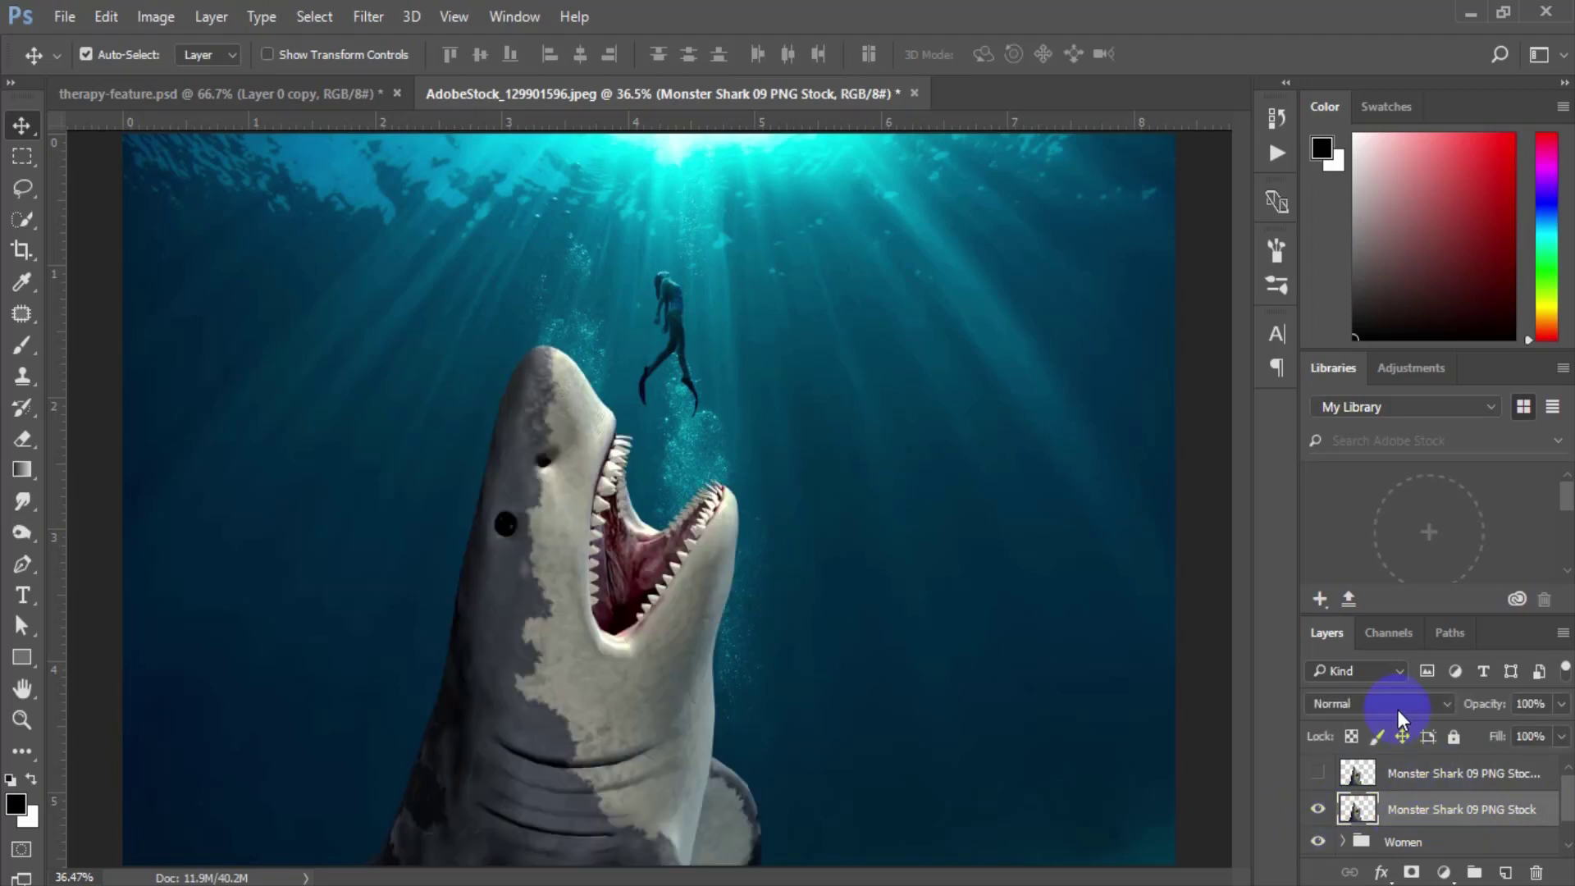
left_click(1396, 707)
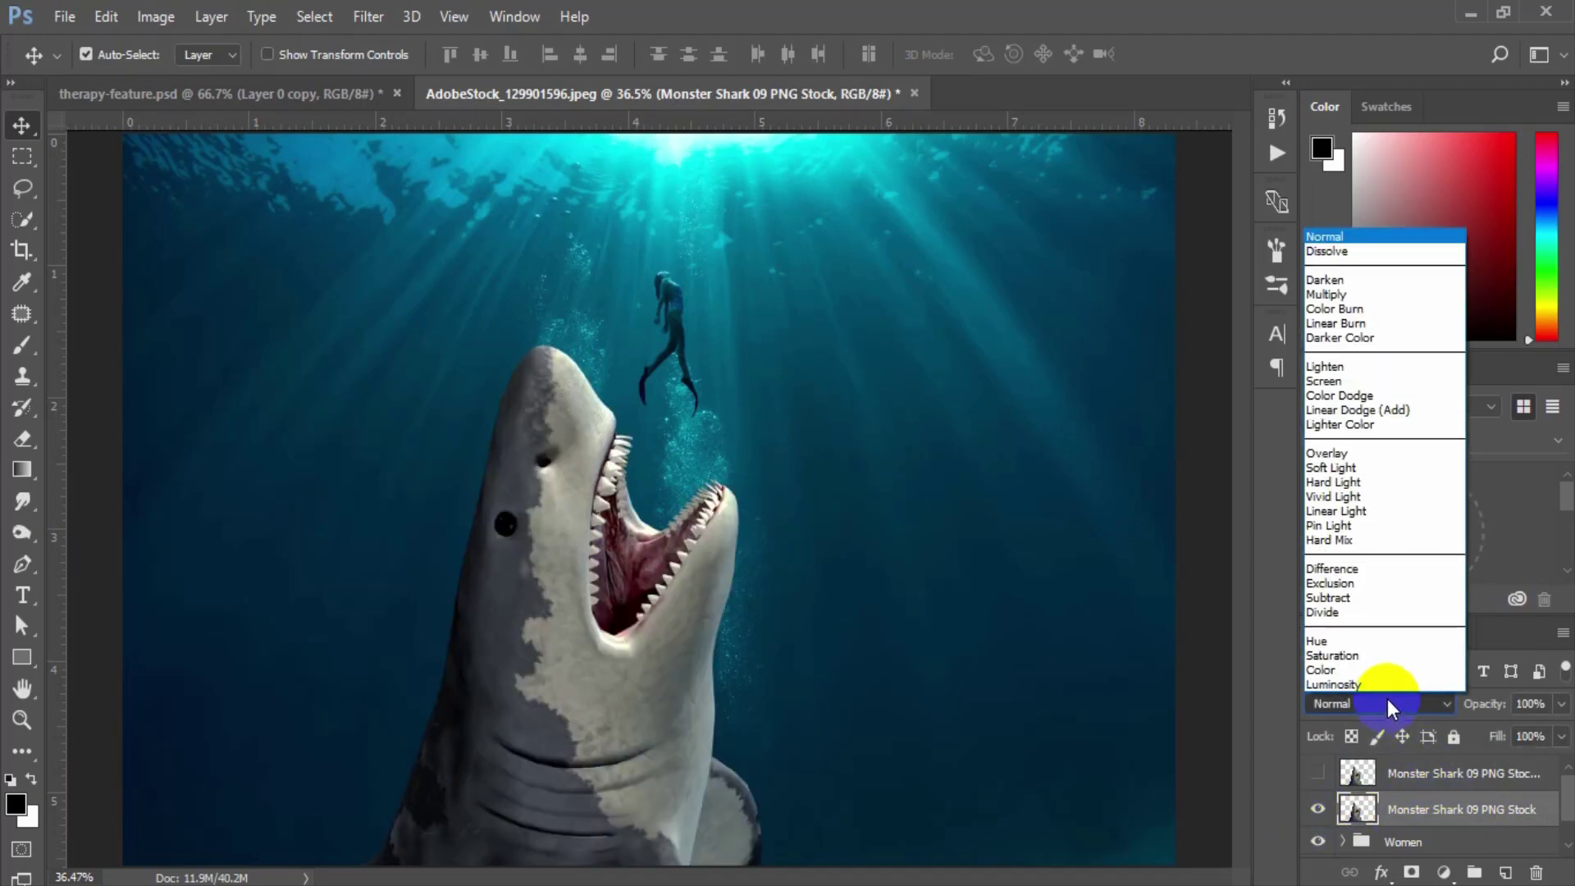
left_click(1354, 473)
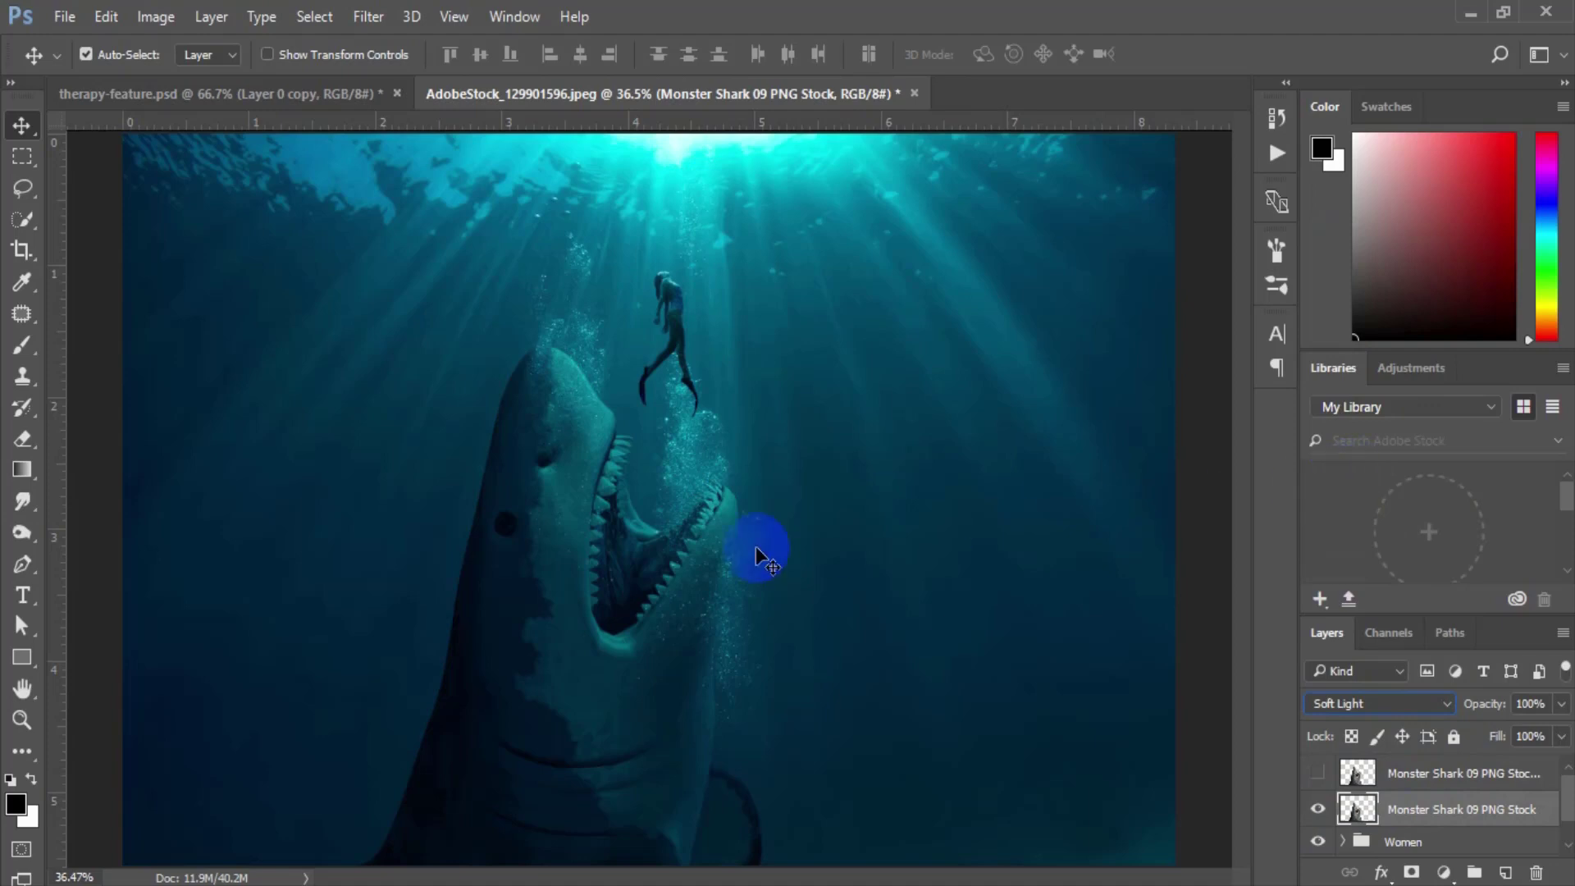
Step: Show the shark copy layer and set its blend mode to Luminosity
left_click(23, 720)
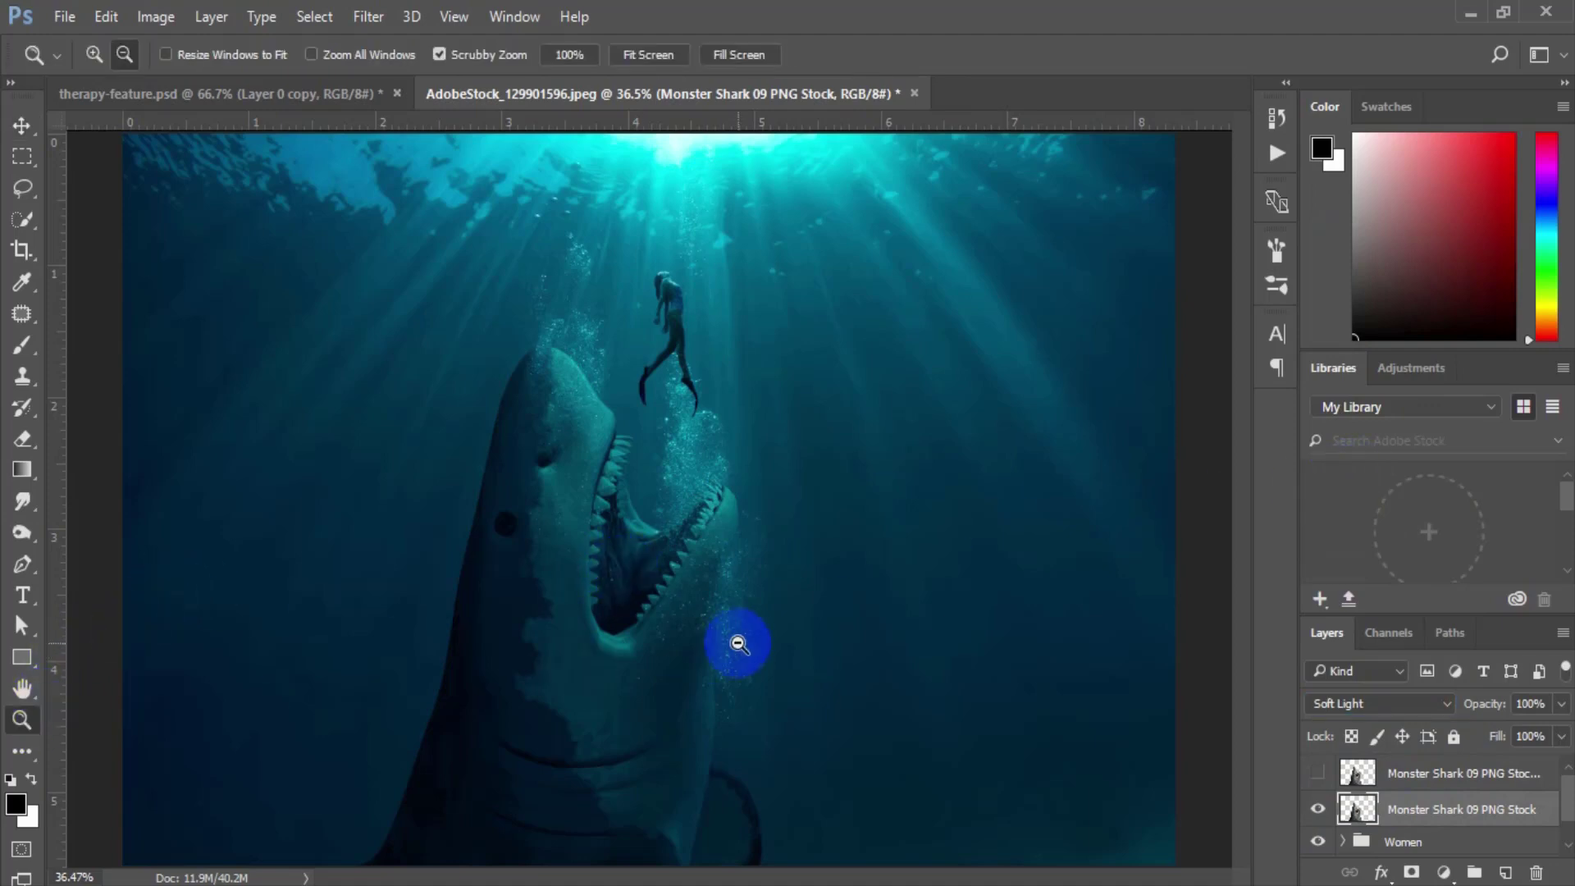
left_click_drag(738, 644, 1237, 745)
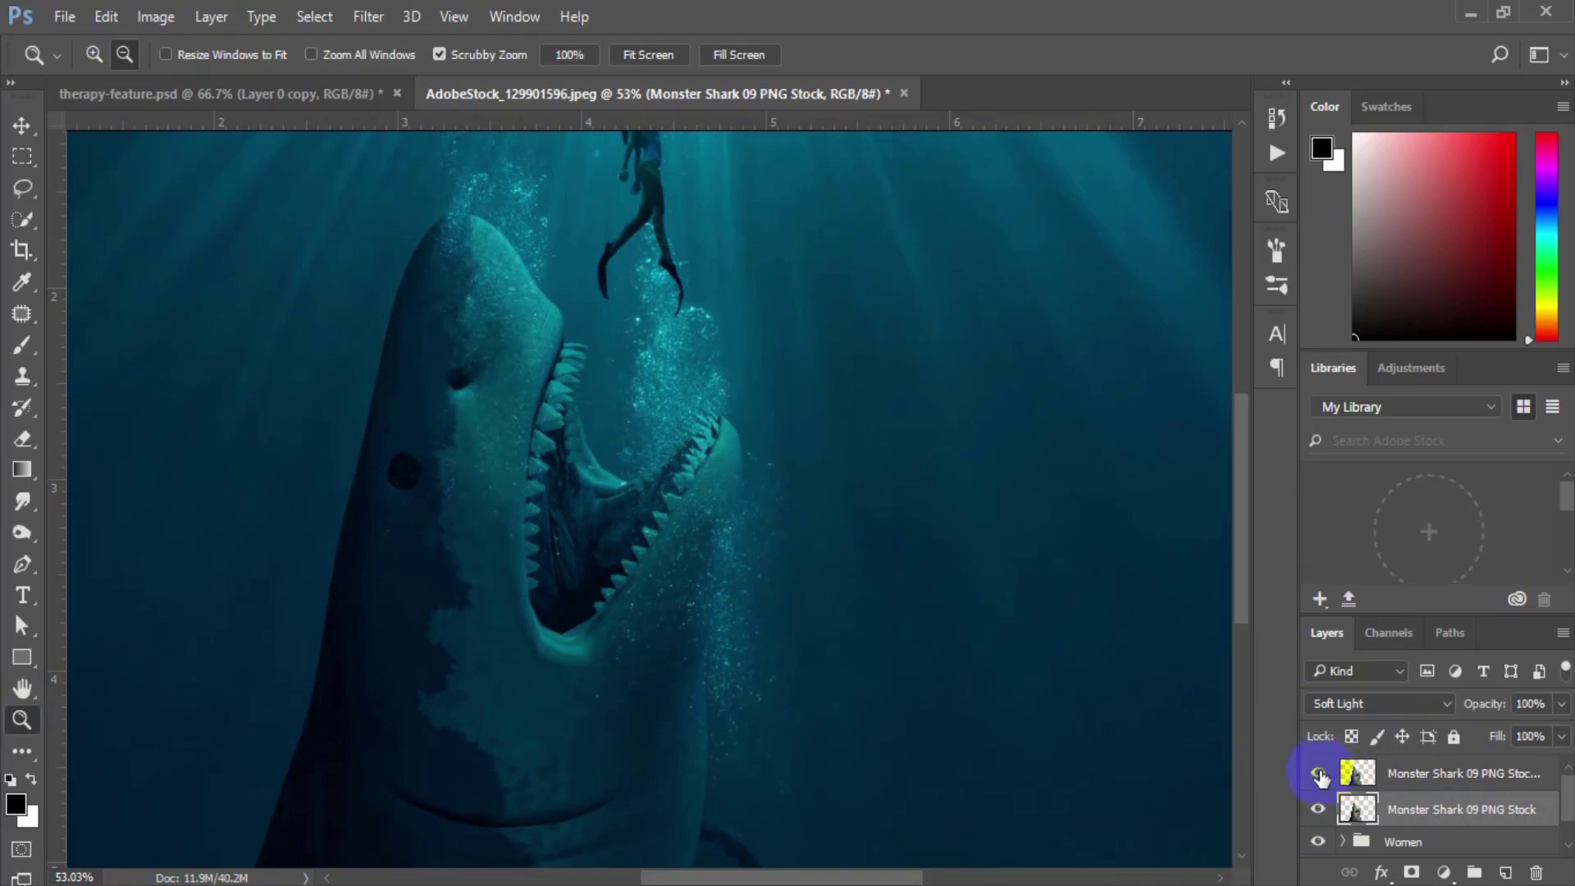
left_click(1319, 775)
left_click(1372, 775)
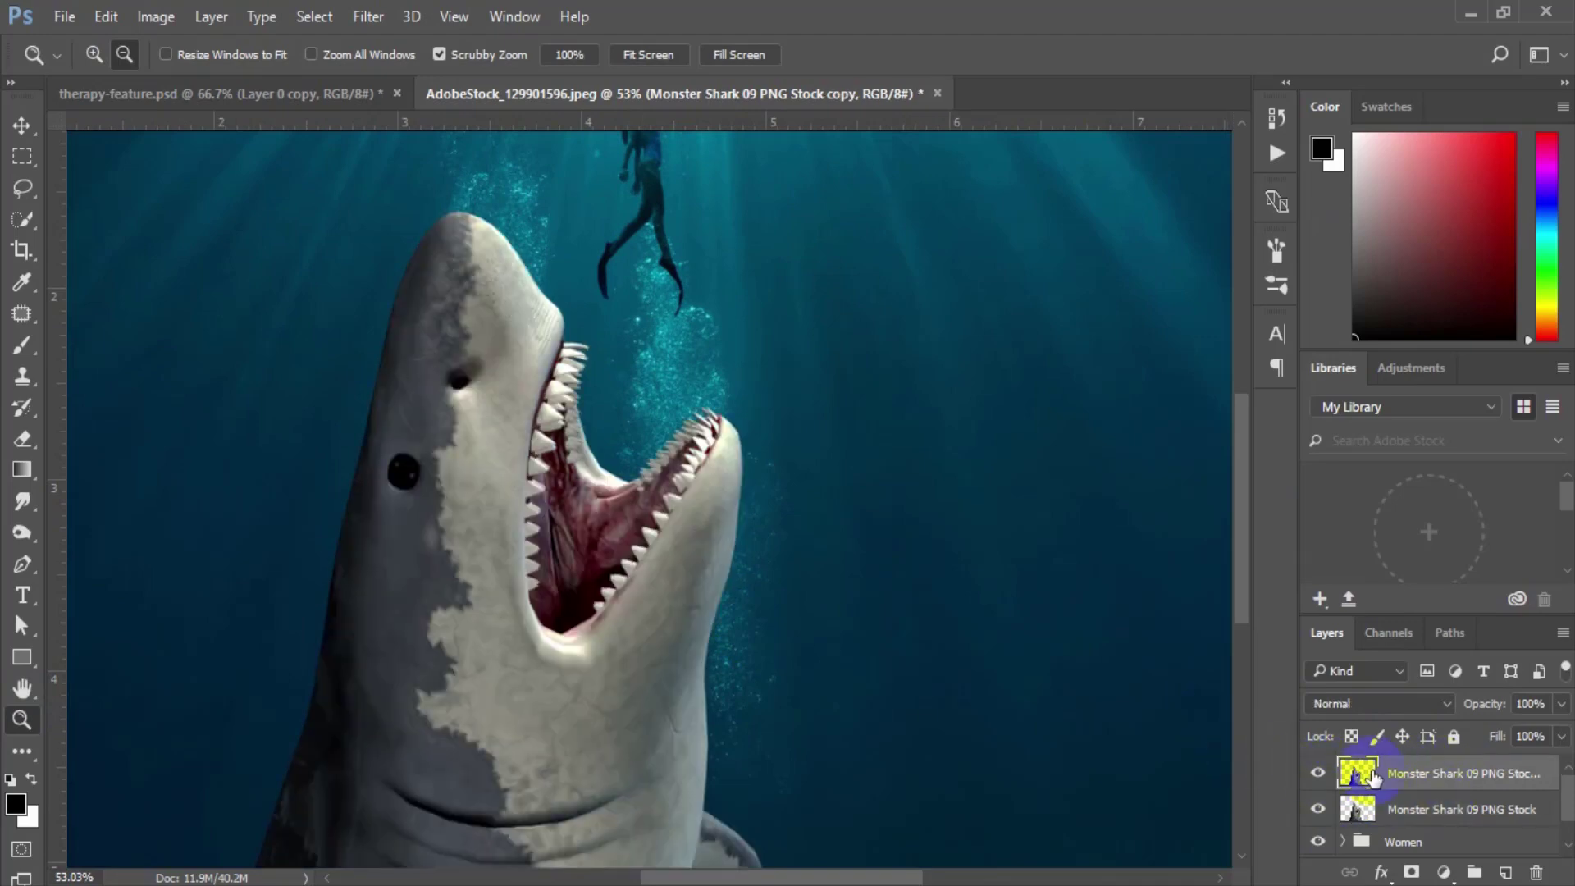
left_click(1382, 706)
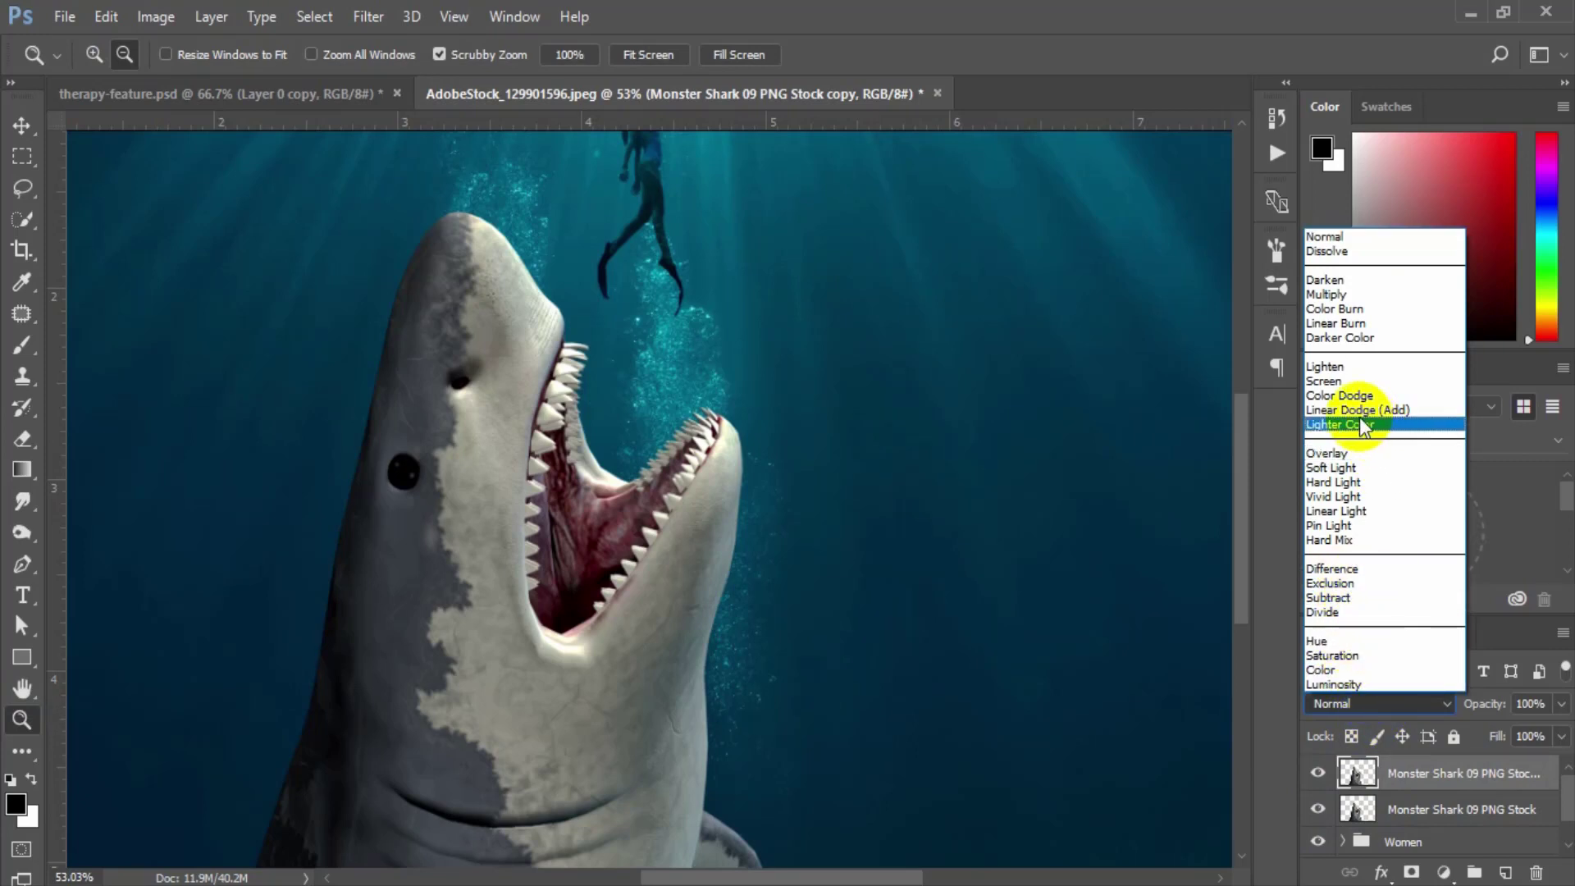
left_click(1336, 682)
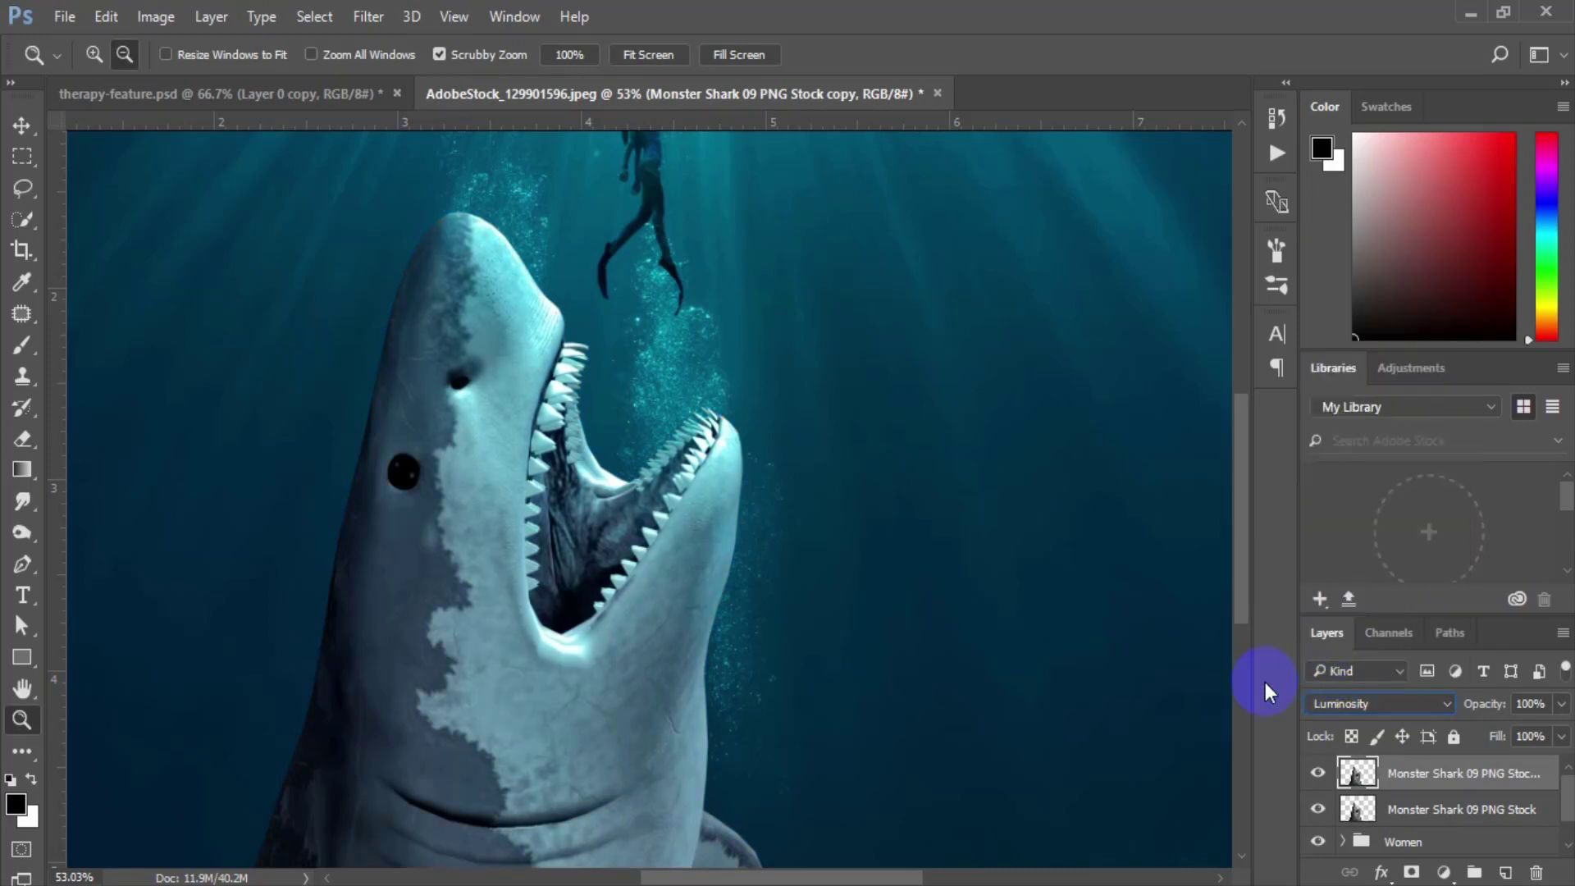
Step: Compare the composite with and without the shark copy layer by toggling its visibility, leaving the layer shown
left_click_drag(720, 506, 629, 430)
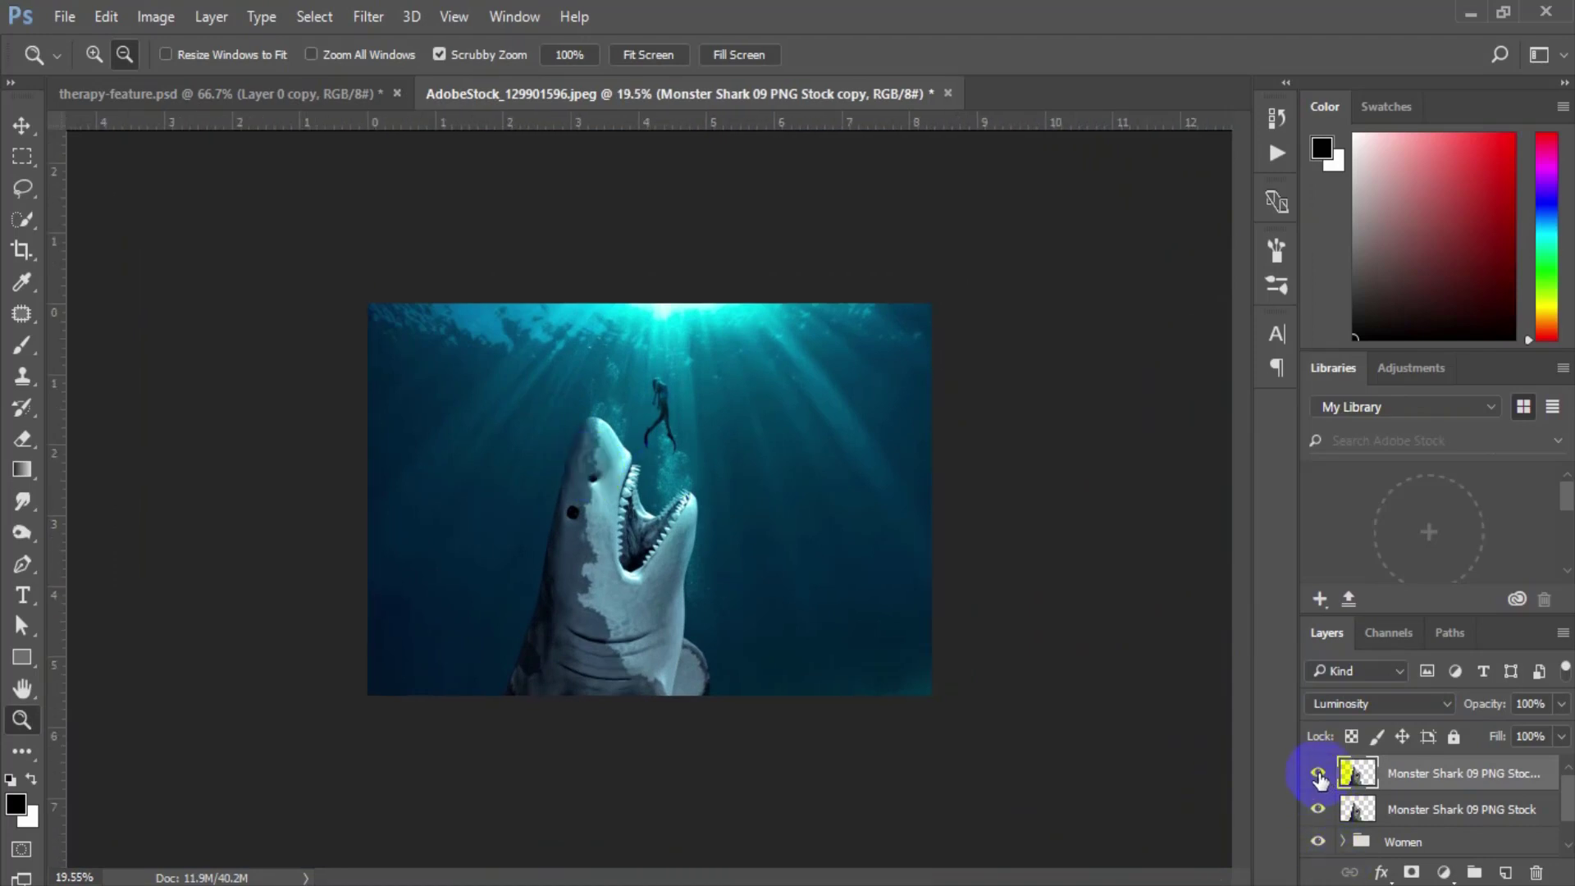
left_click(1318, 775)
left_click(1319, 776)
left_click(1318, 775)
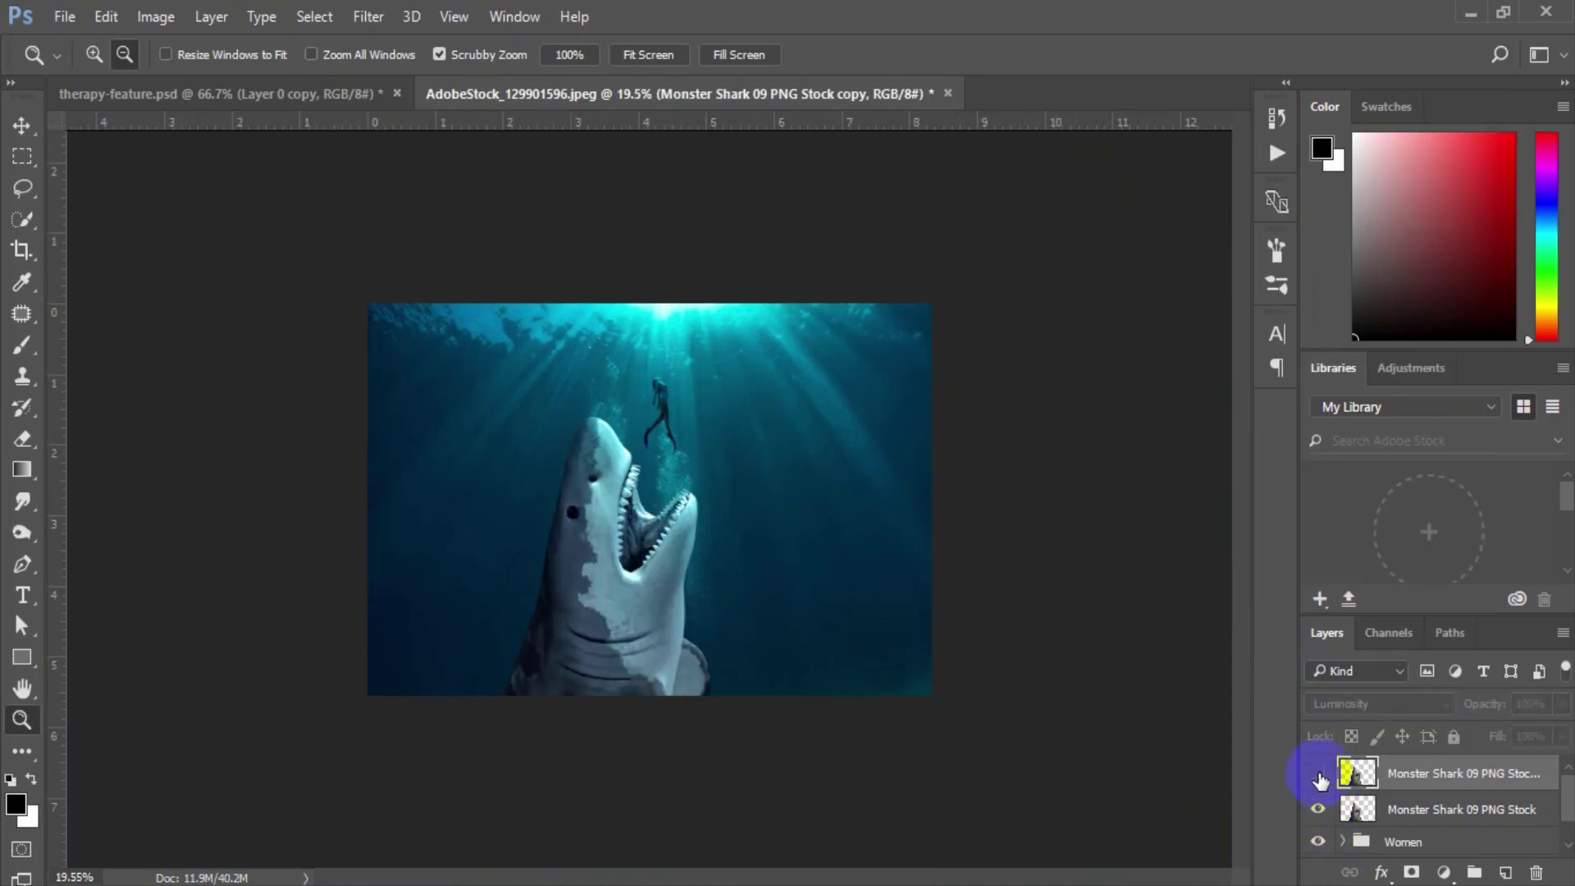
left_click_drag(643, 545, 697, 605)
left_click(1319, 776)
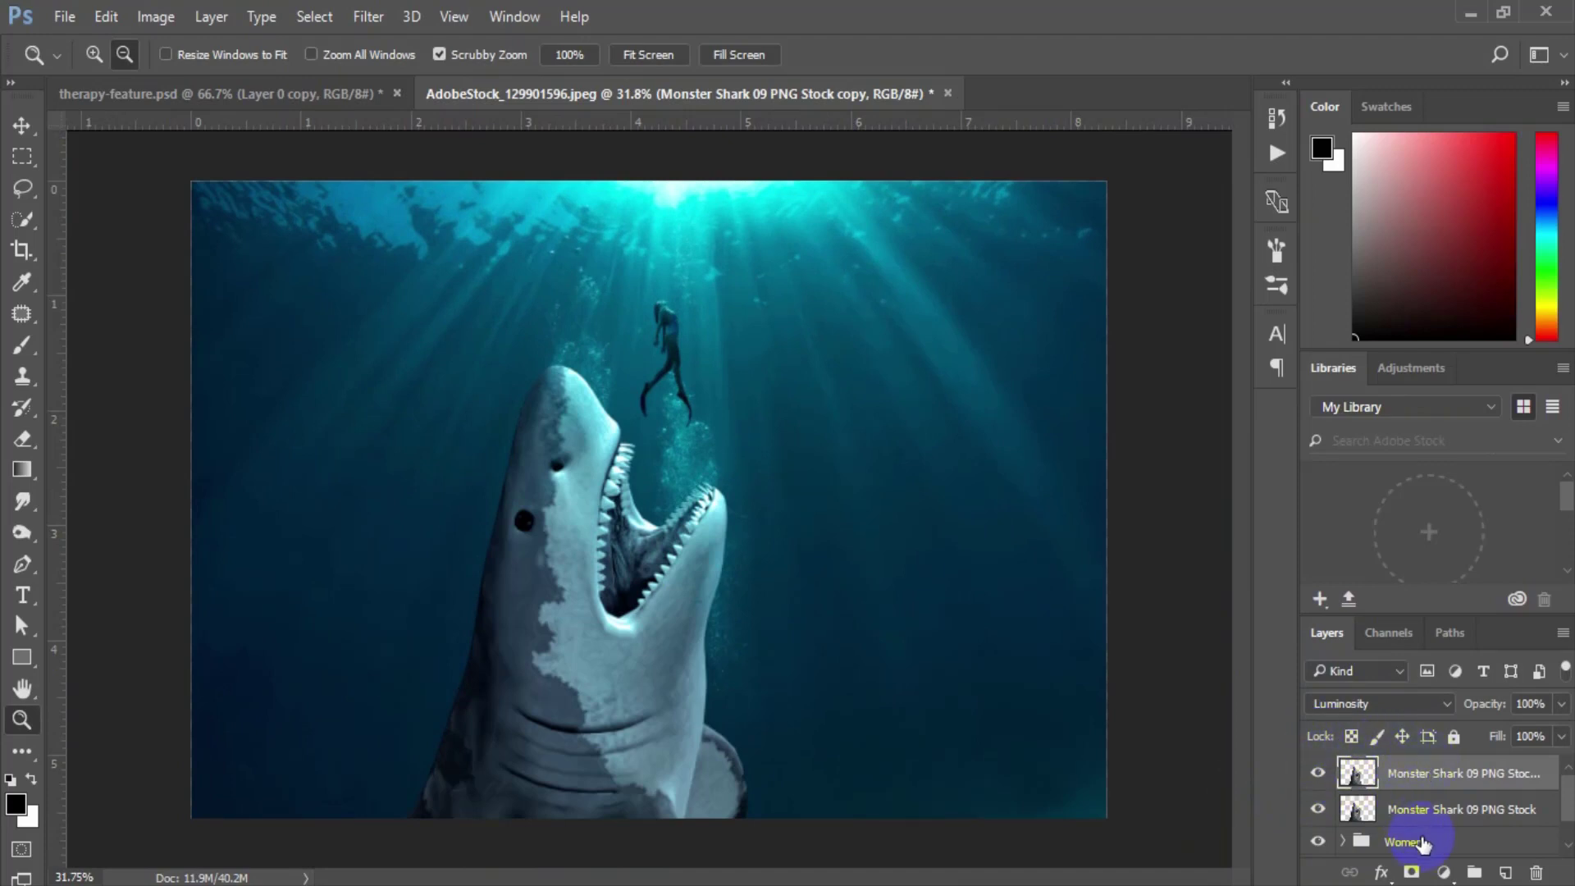
Step: Add a layer mask to the shark copy layer and fill the mask with black
left_click(1411, 873)
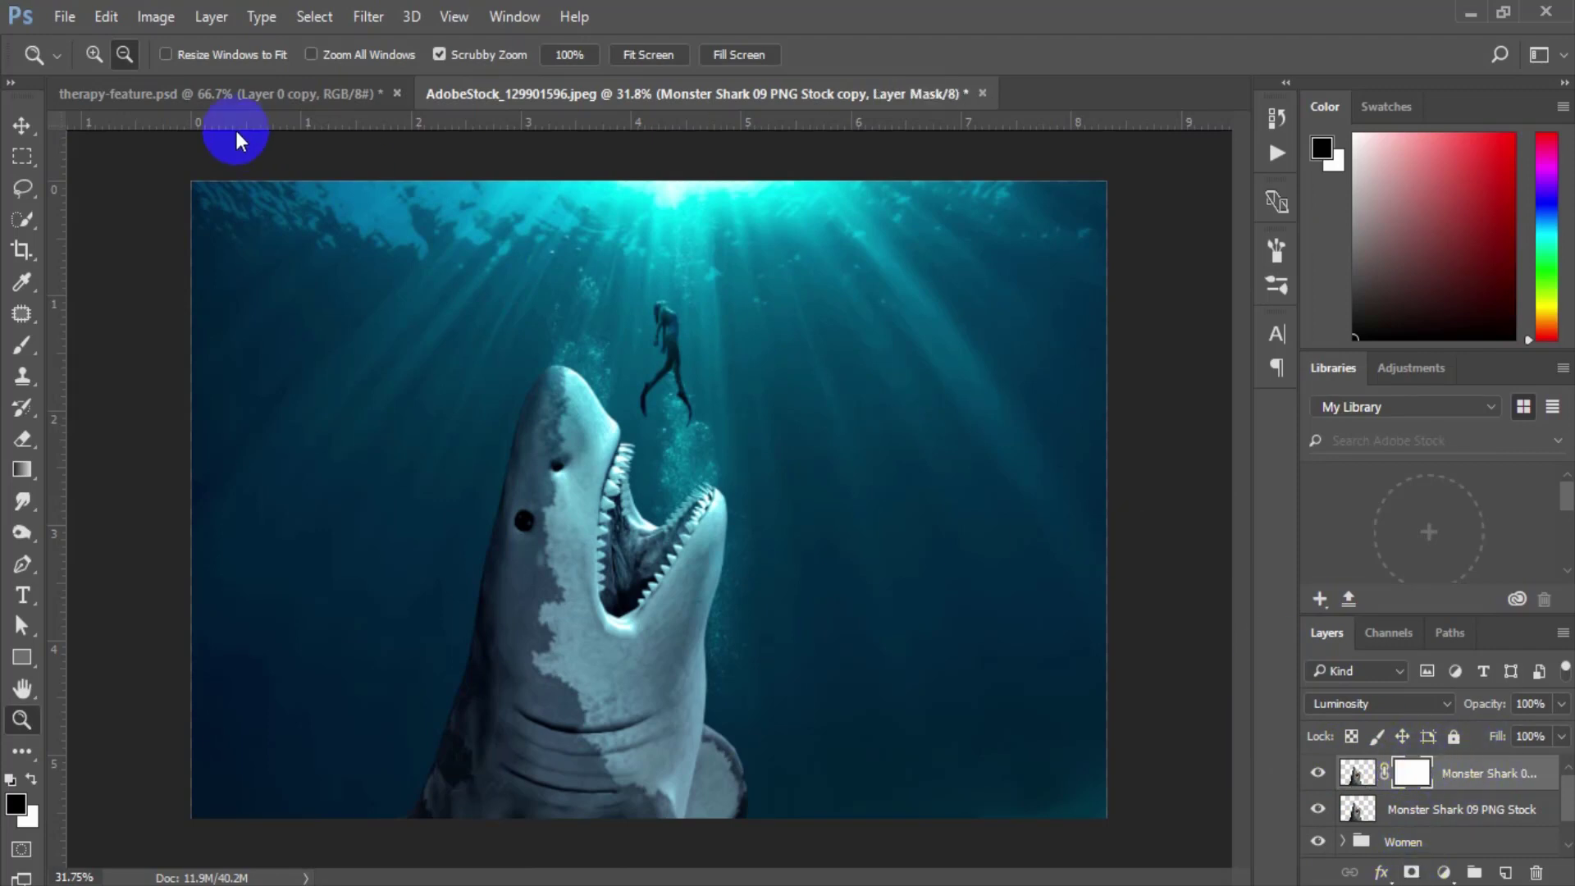
left_click(105, 15)
left_click(158, 379)
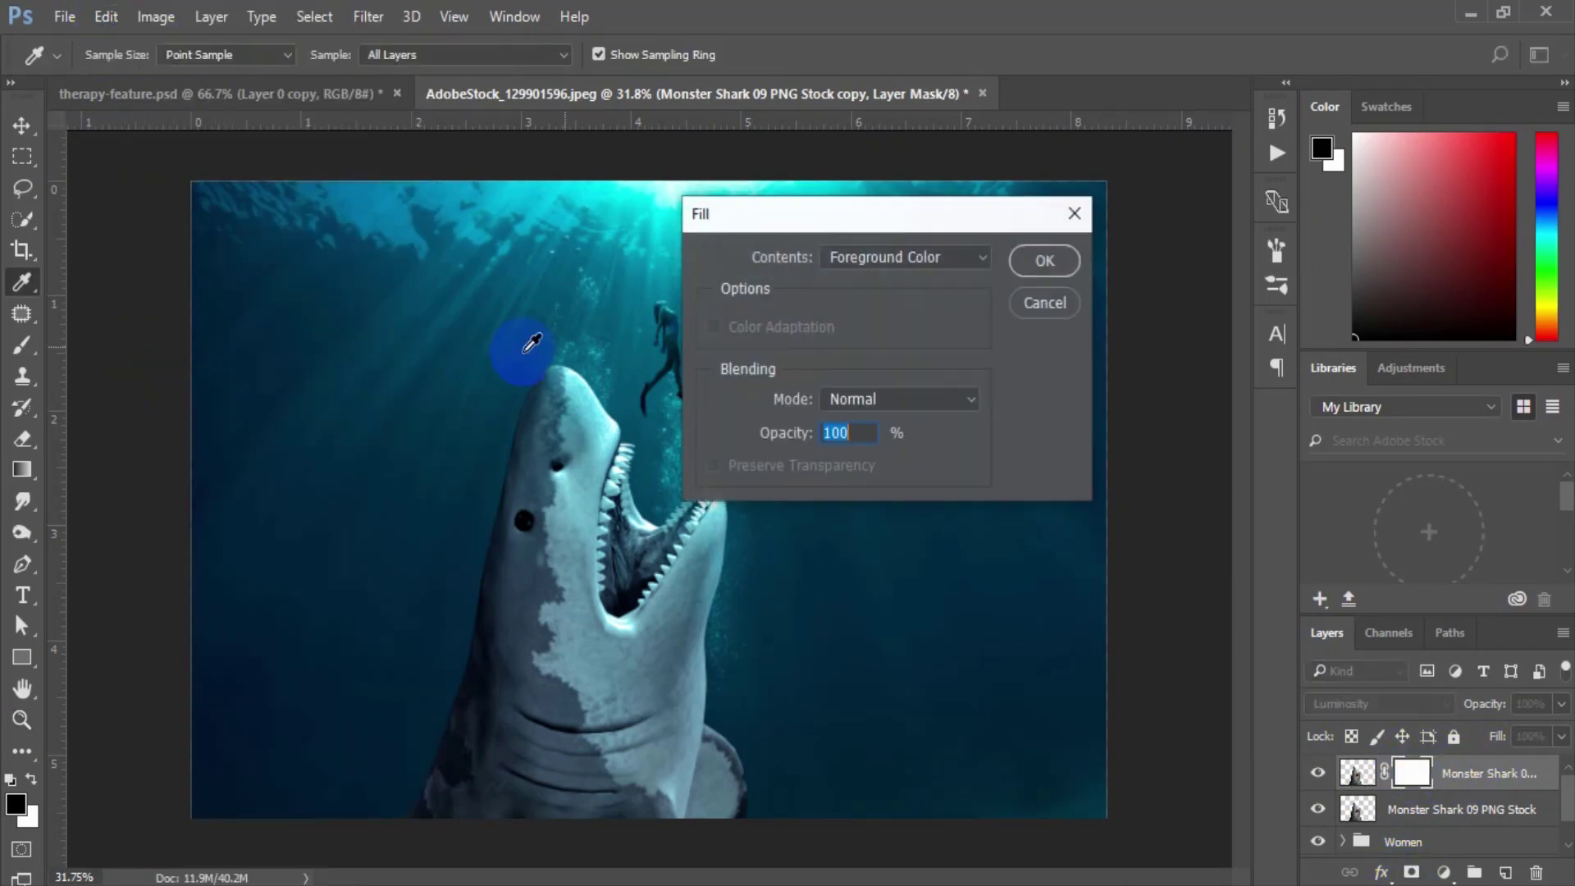
left_click(891, 260)
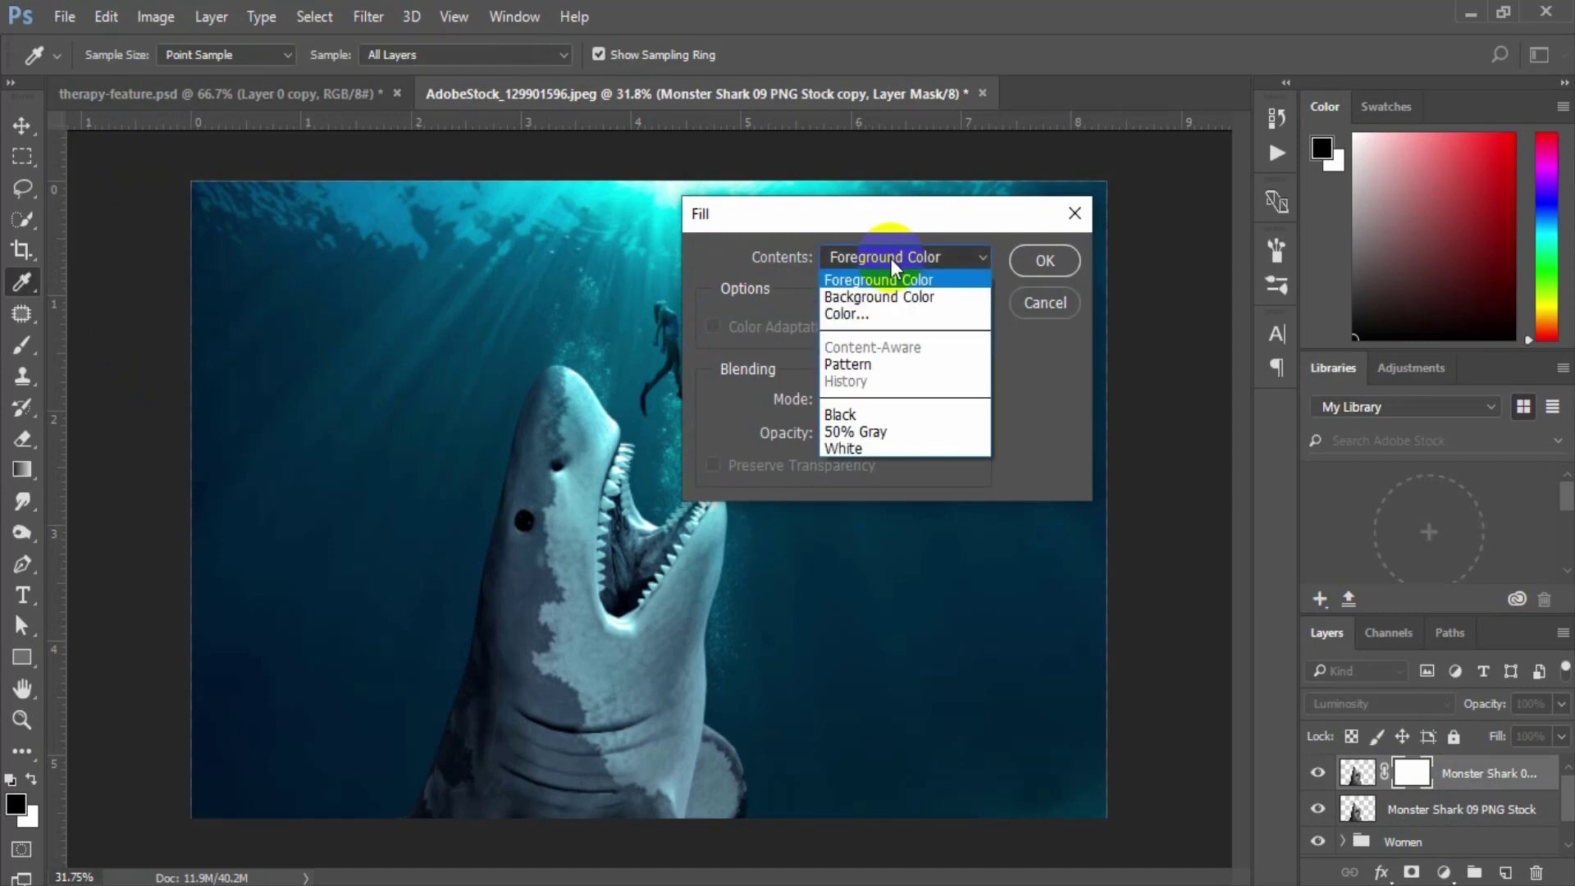
left_click(857, 411)
left_click(1042, 272)
Step: Select the shark copy's layer mask, choose the Brush tool and set the foreground color to white
key("z")
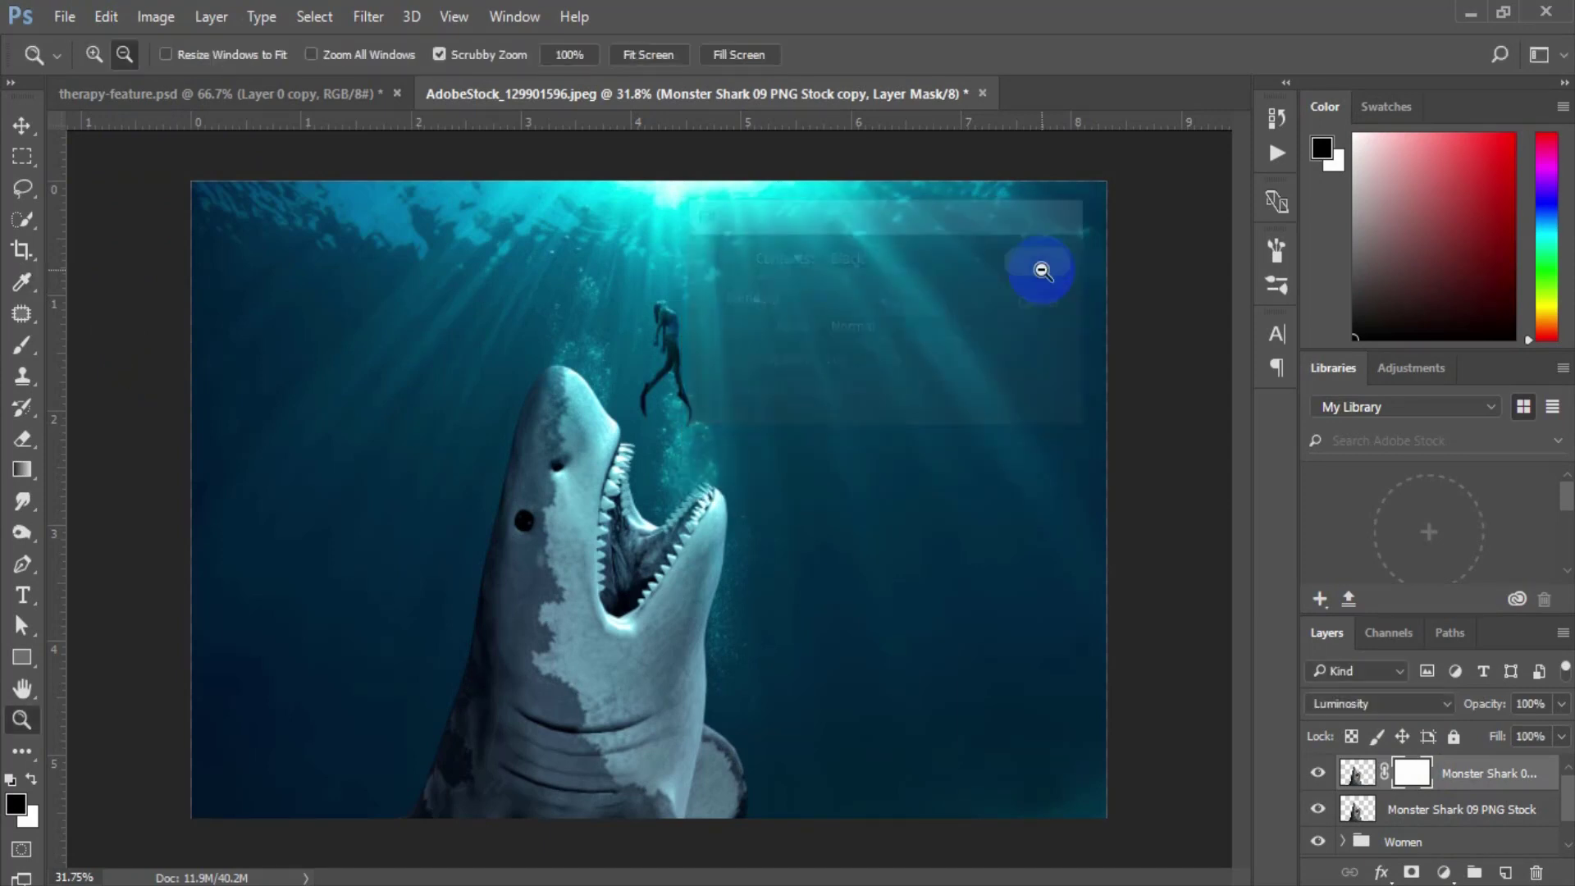
left_click_drag(534, 516, 591, 510)
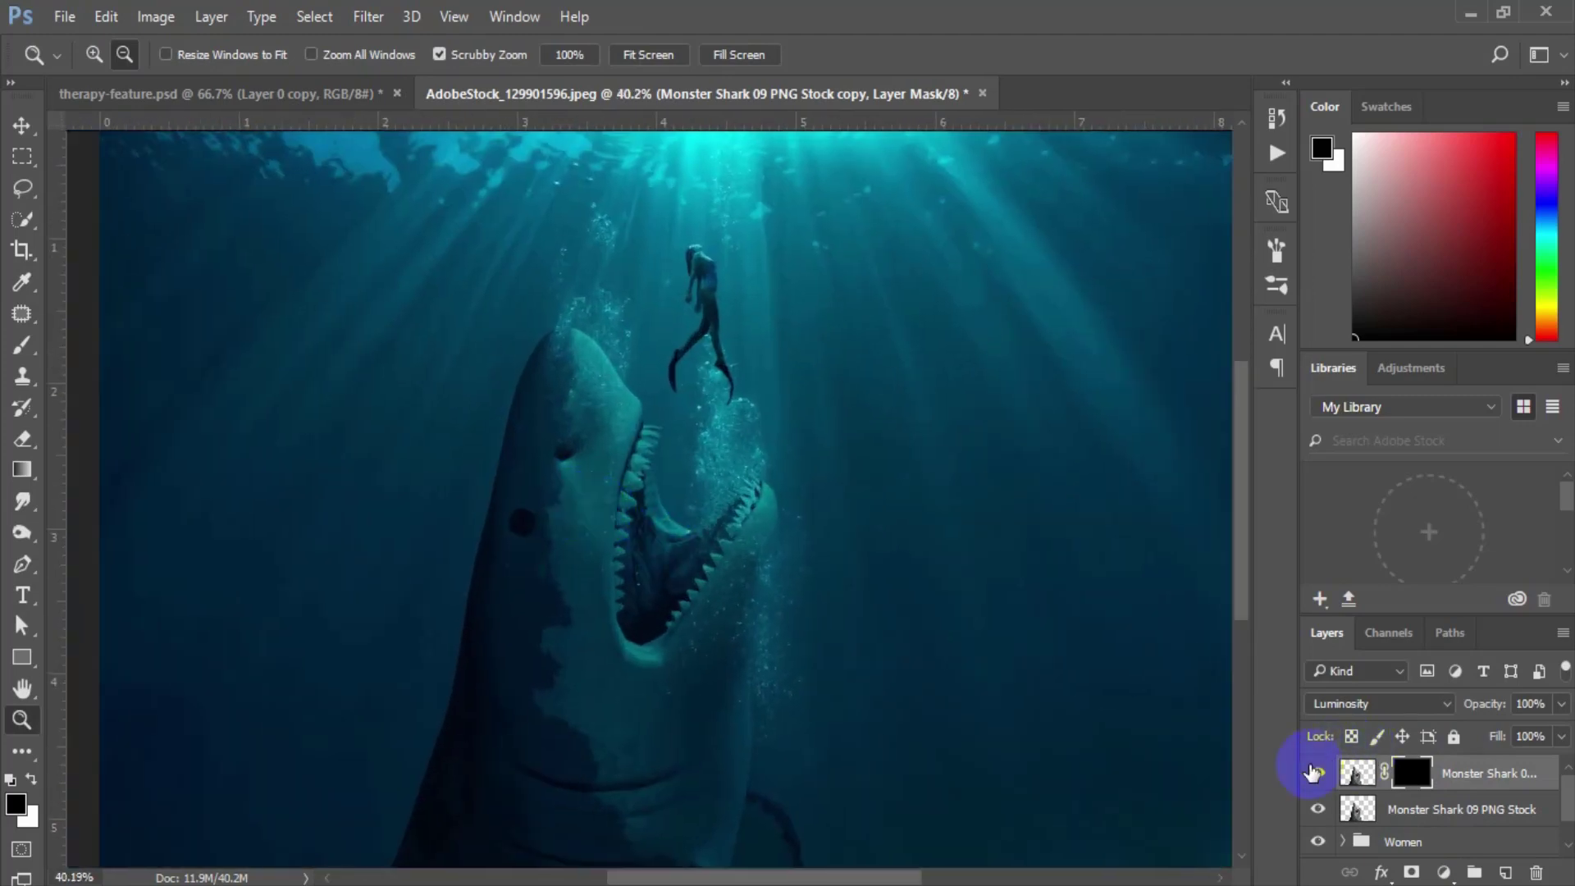
left_click_drag(766, 422, 722, 509)
left_click(1411, 779)
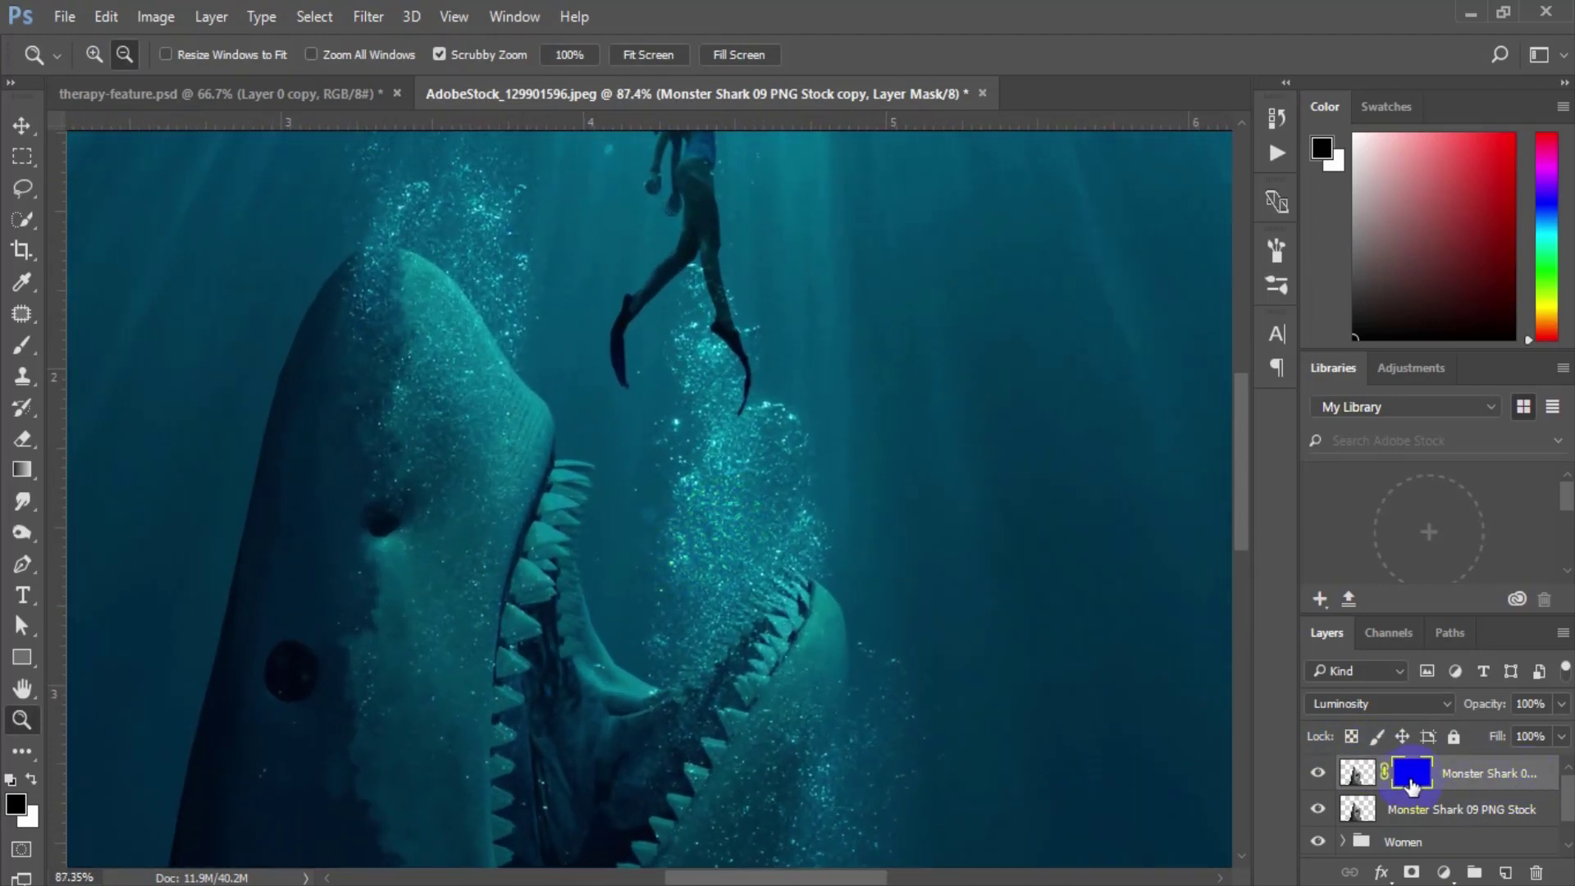
left_click(24, 348)
left_click(106, 351)
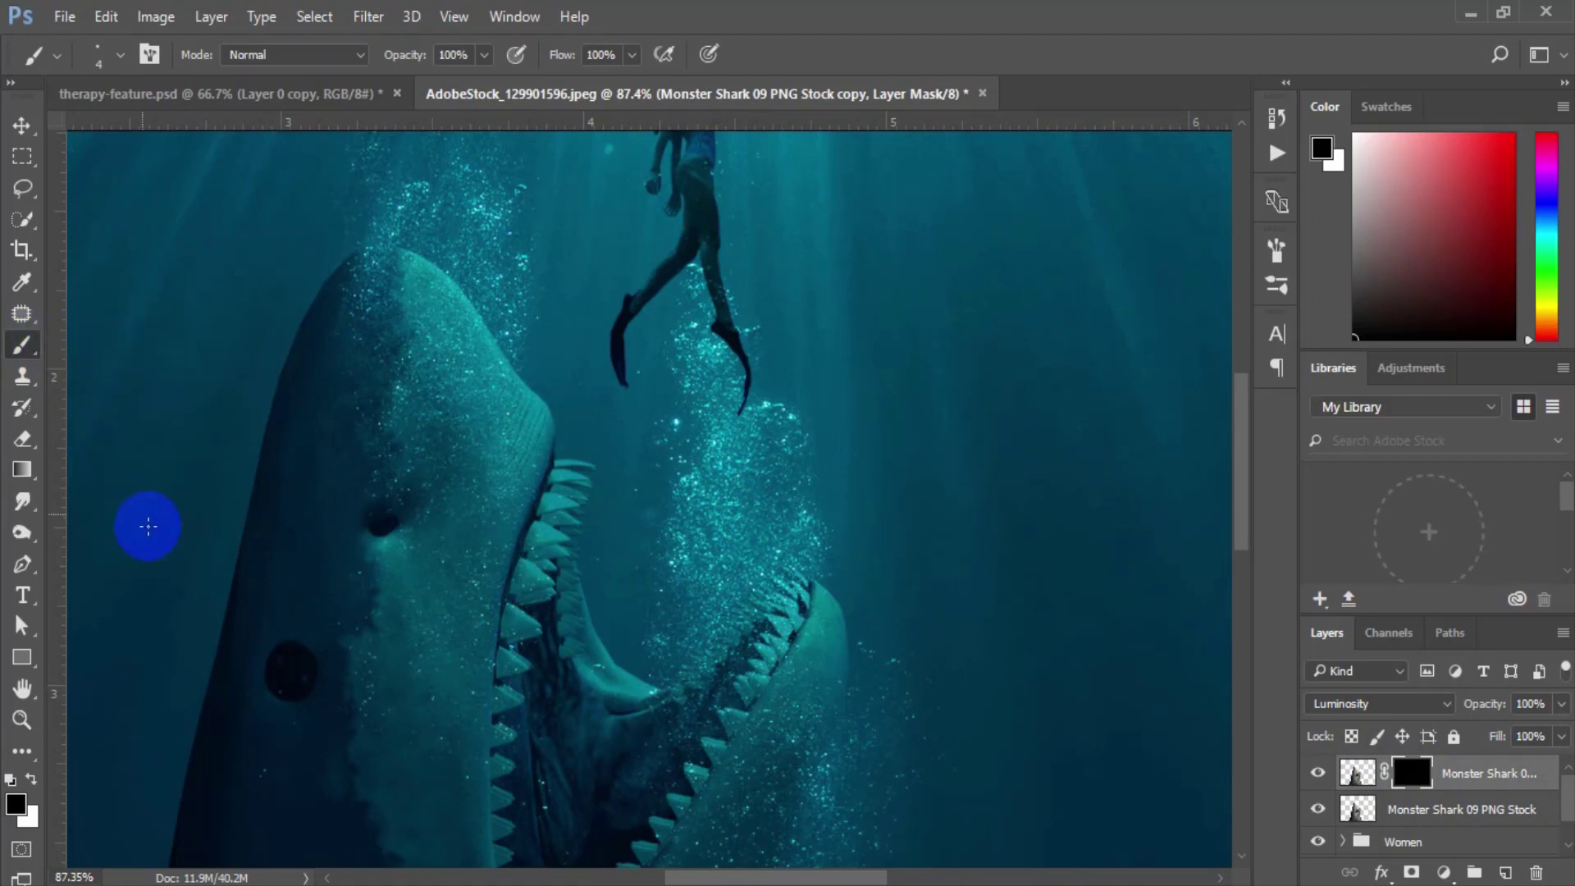
left_click(16, 808)
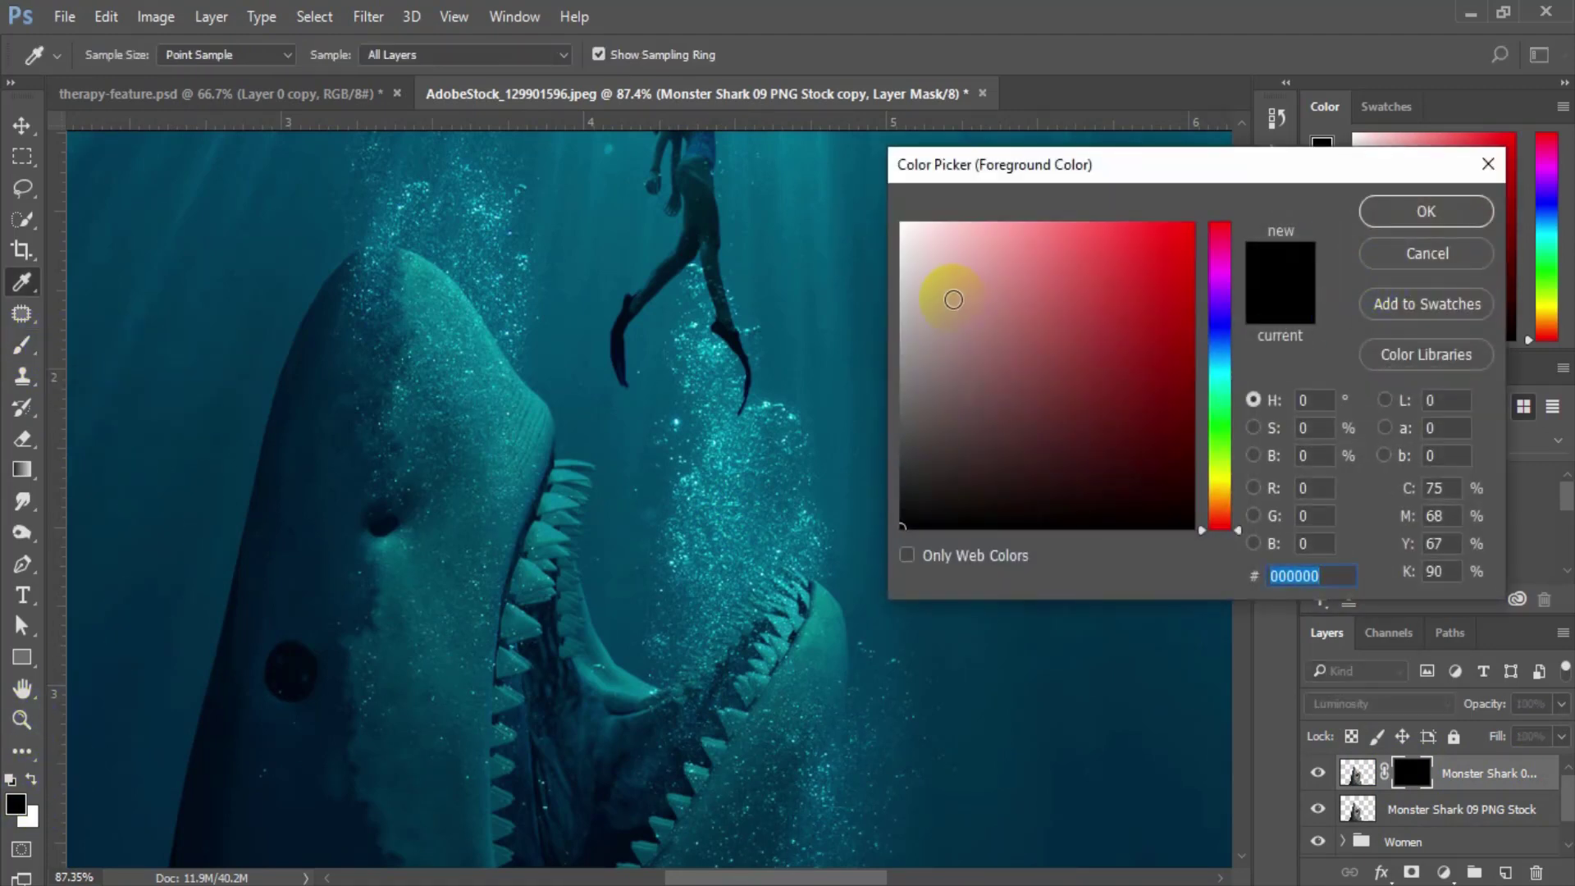
left_click_drag(943, 288, 902, 223)
left_click(1393, 211)
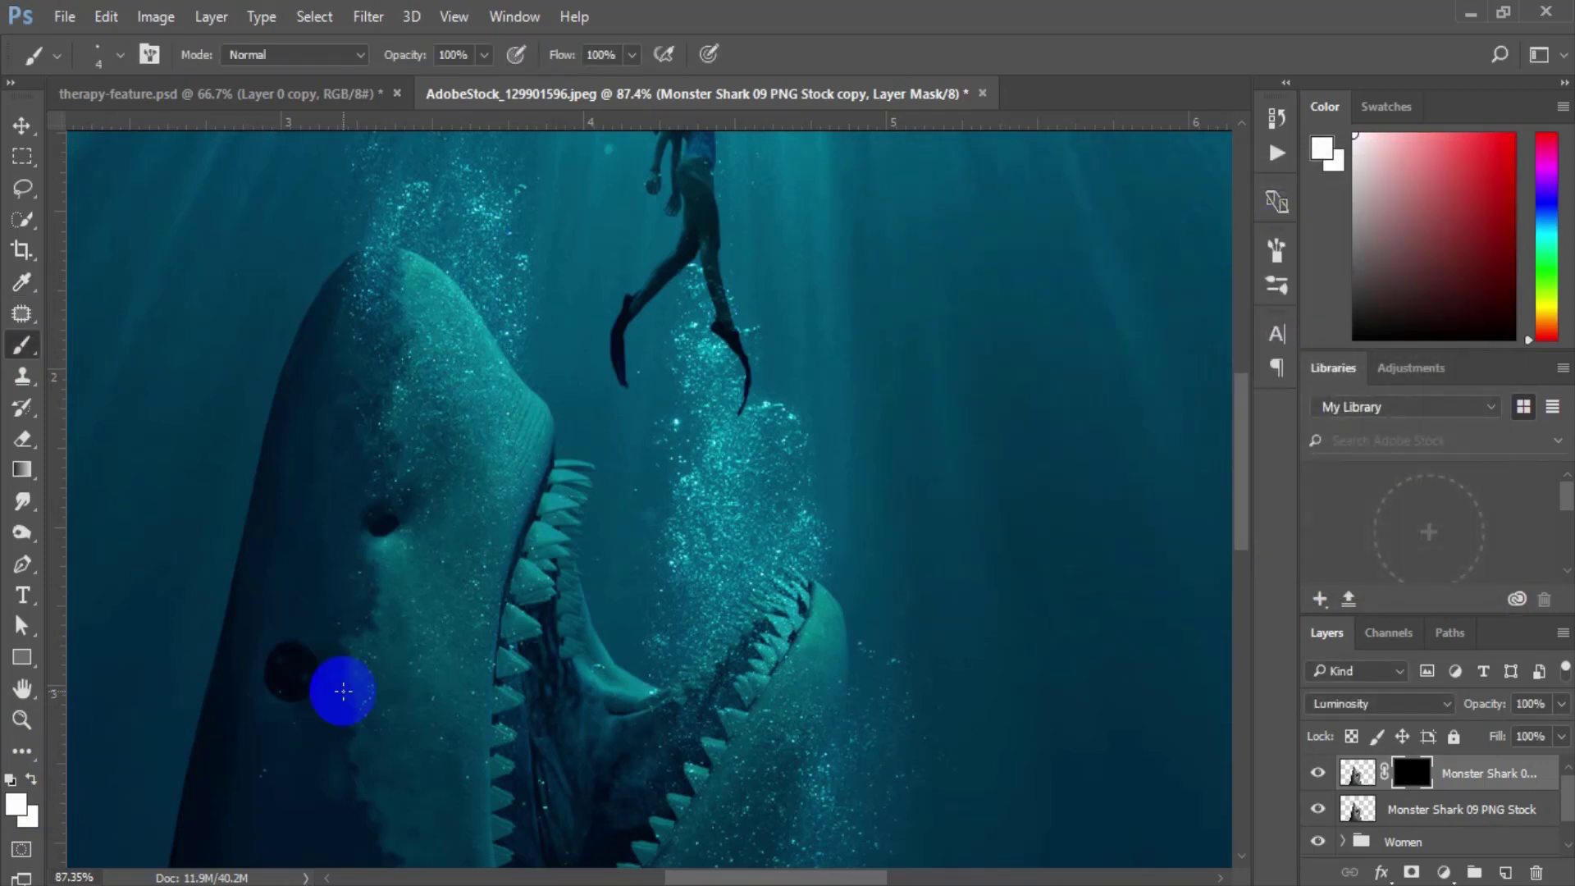
Step: Try a white fill on the shark copy's mask with the layer hidden and shown, and refill the mask with black
key("alt+BackSpace")
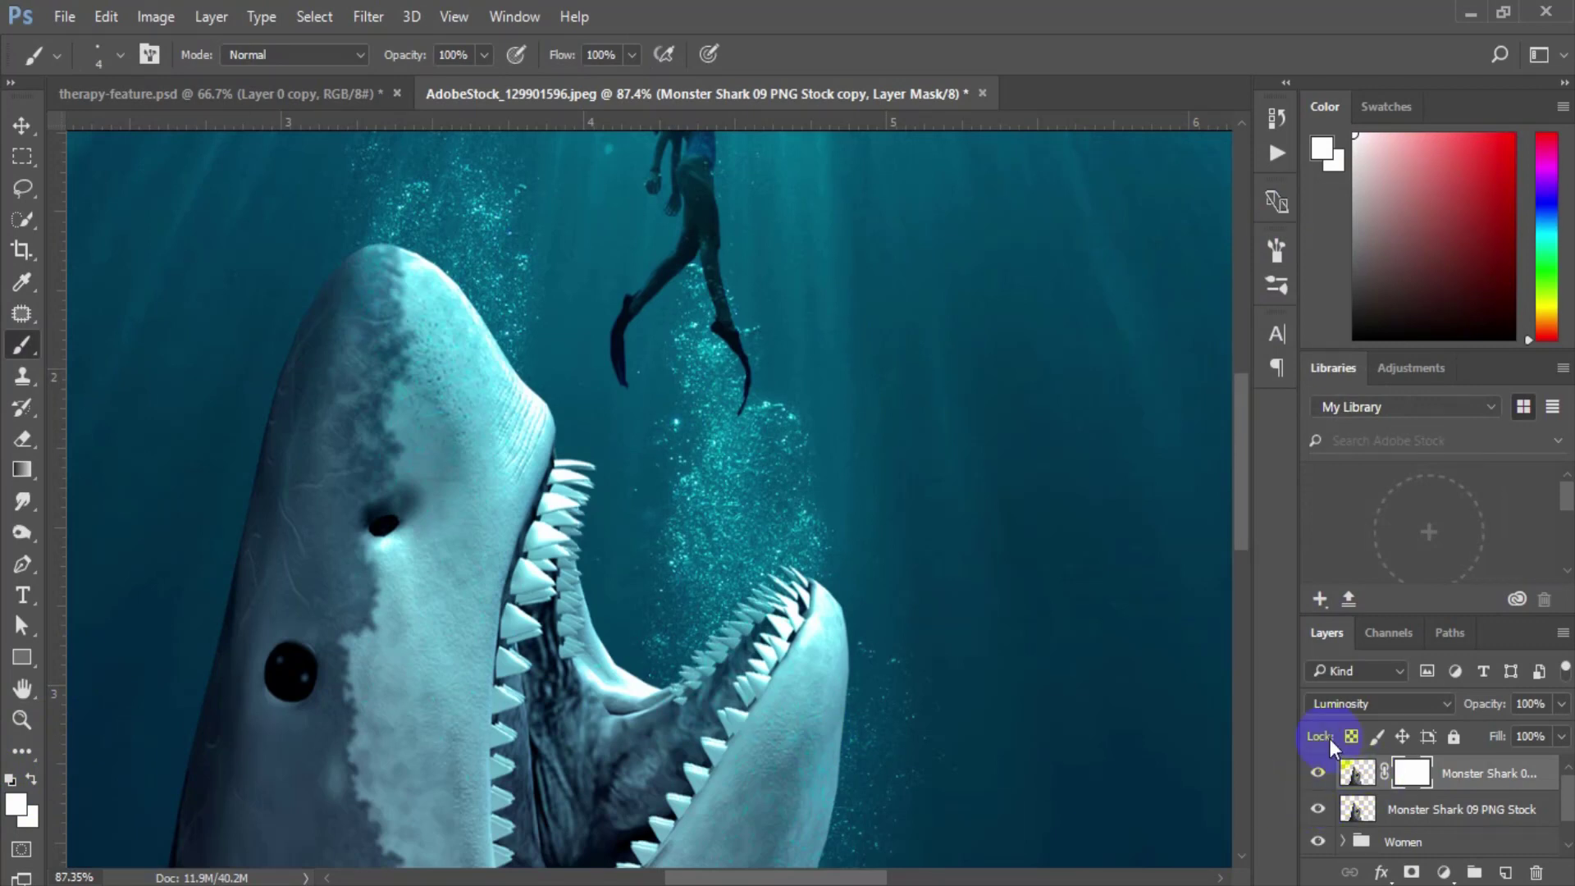
left_click(1317, 774)
left_click(1318, 776)
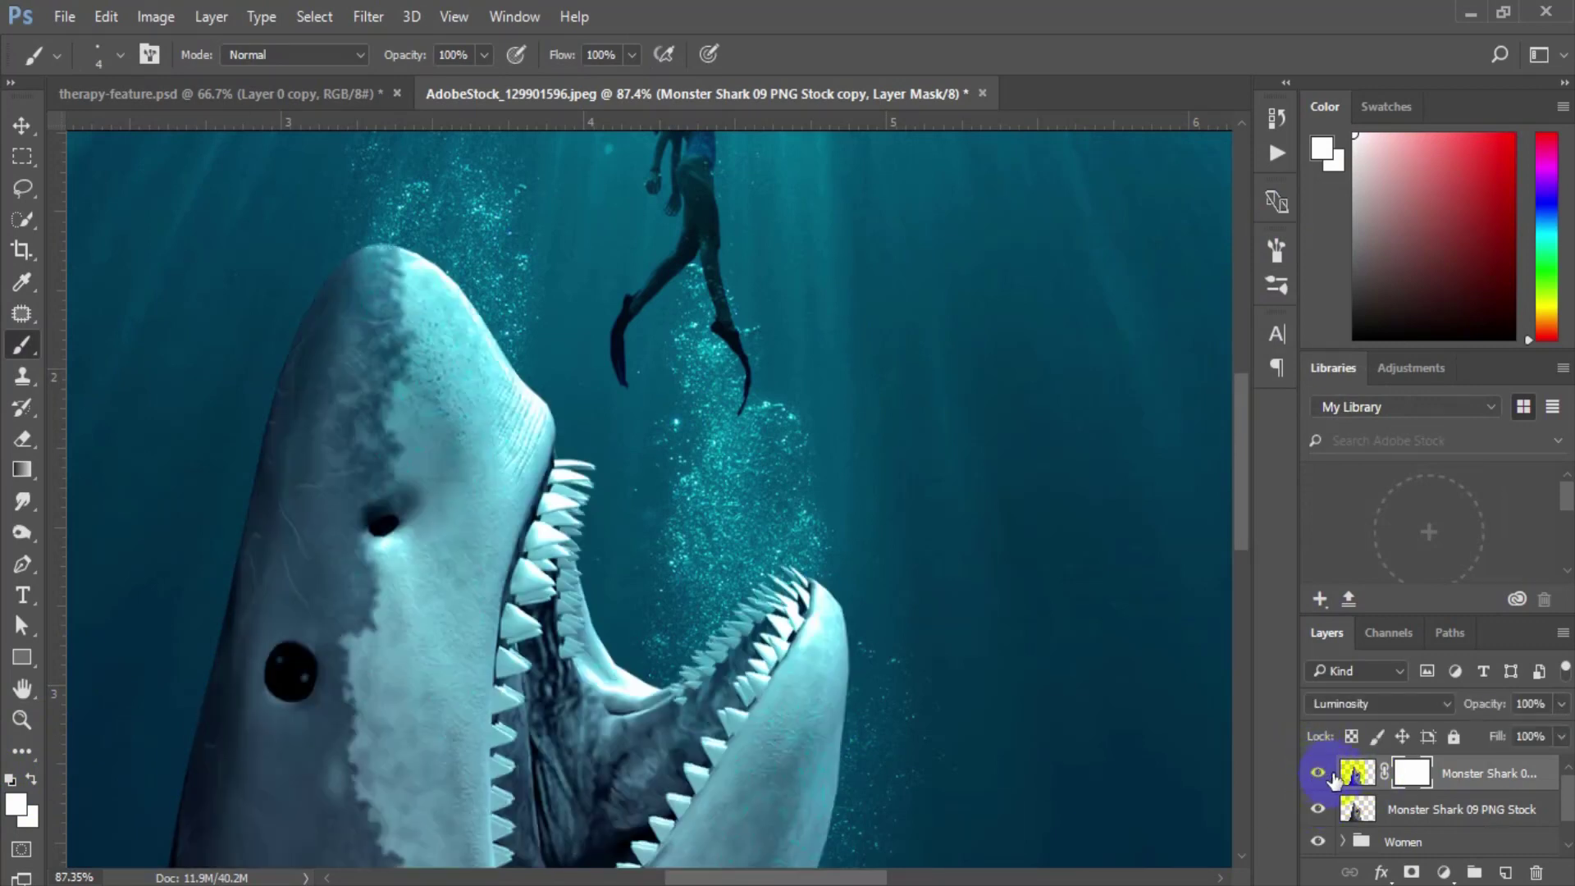
left_click(24, 806)
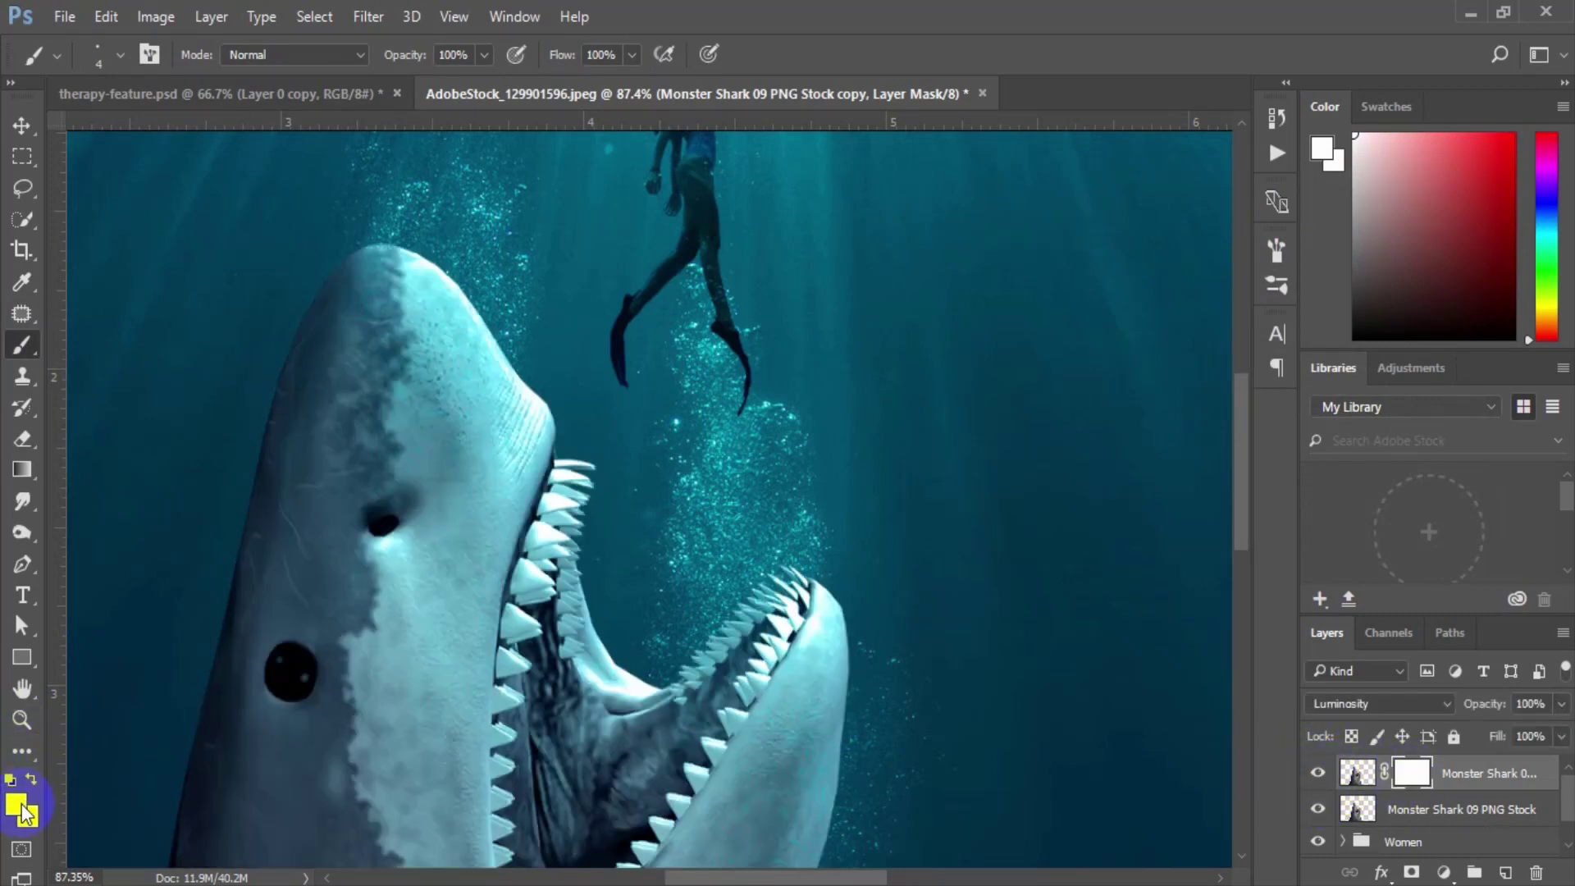
left_click(106, 17)
left_click(146, 381)
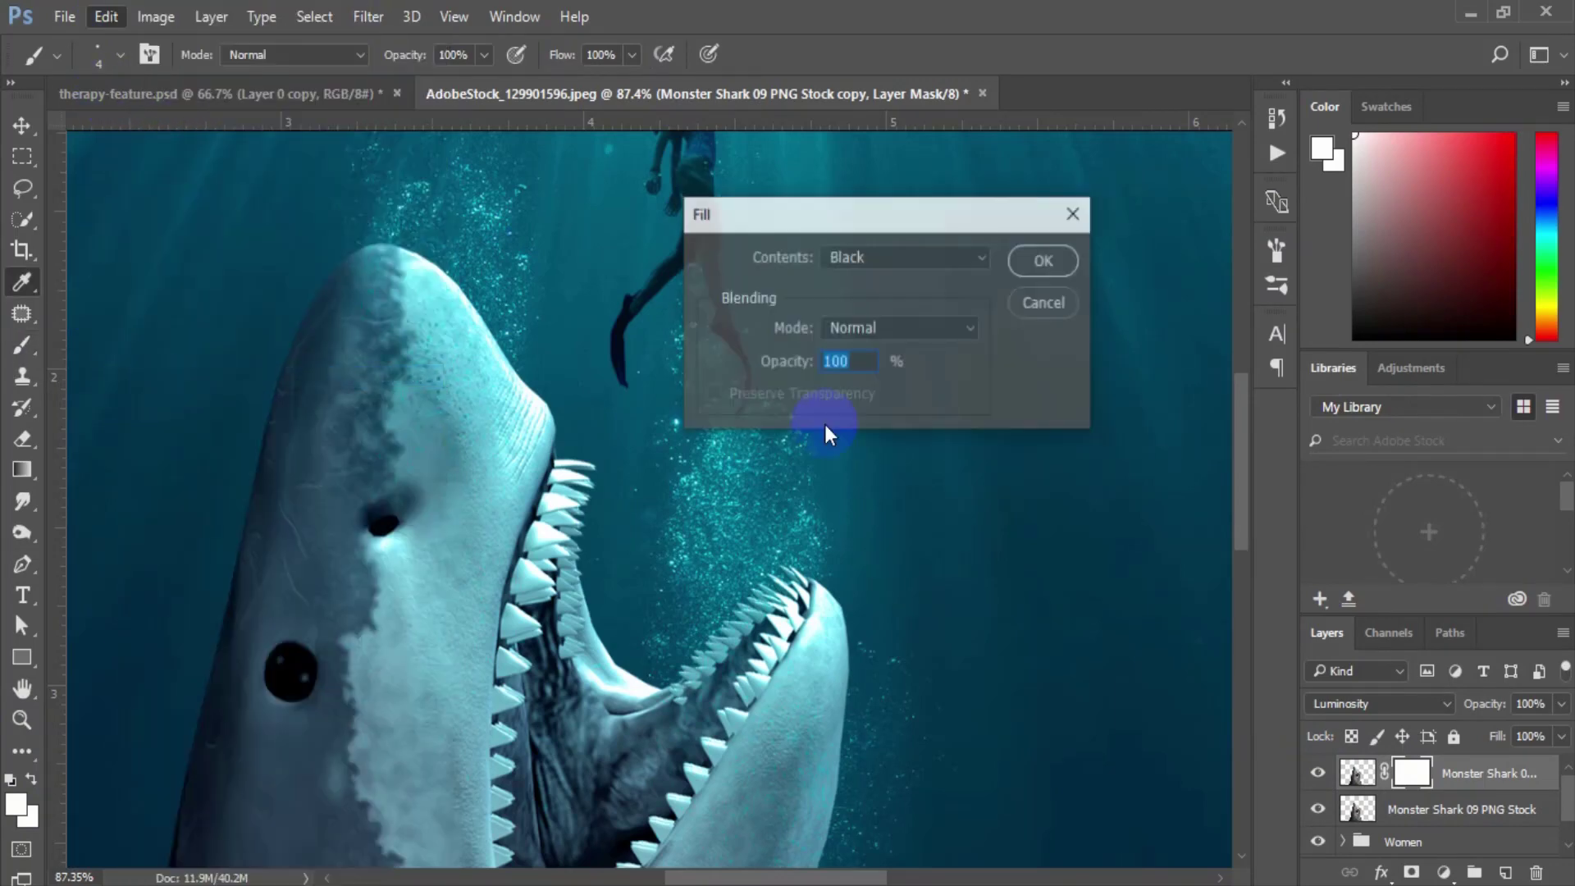
left_click(1042, 261)
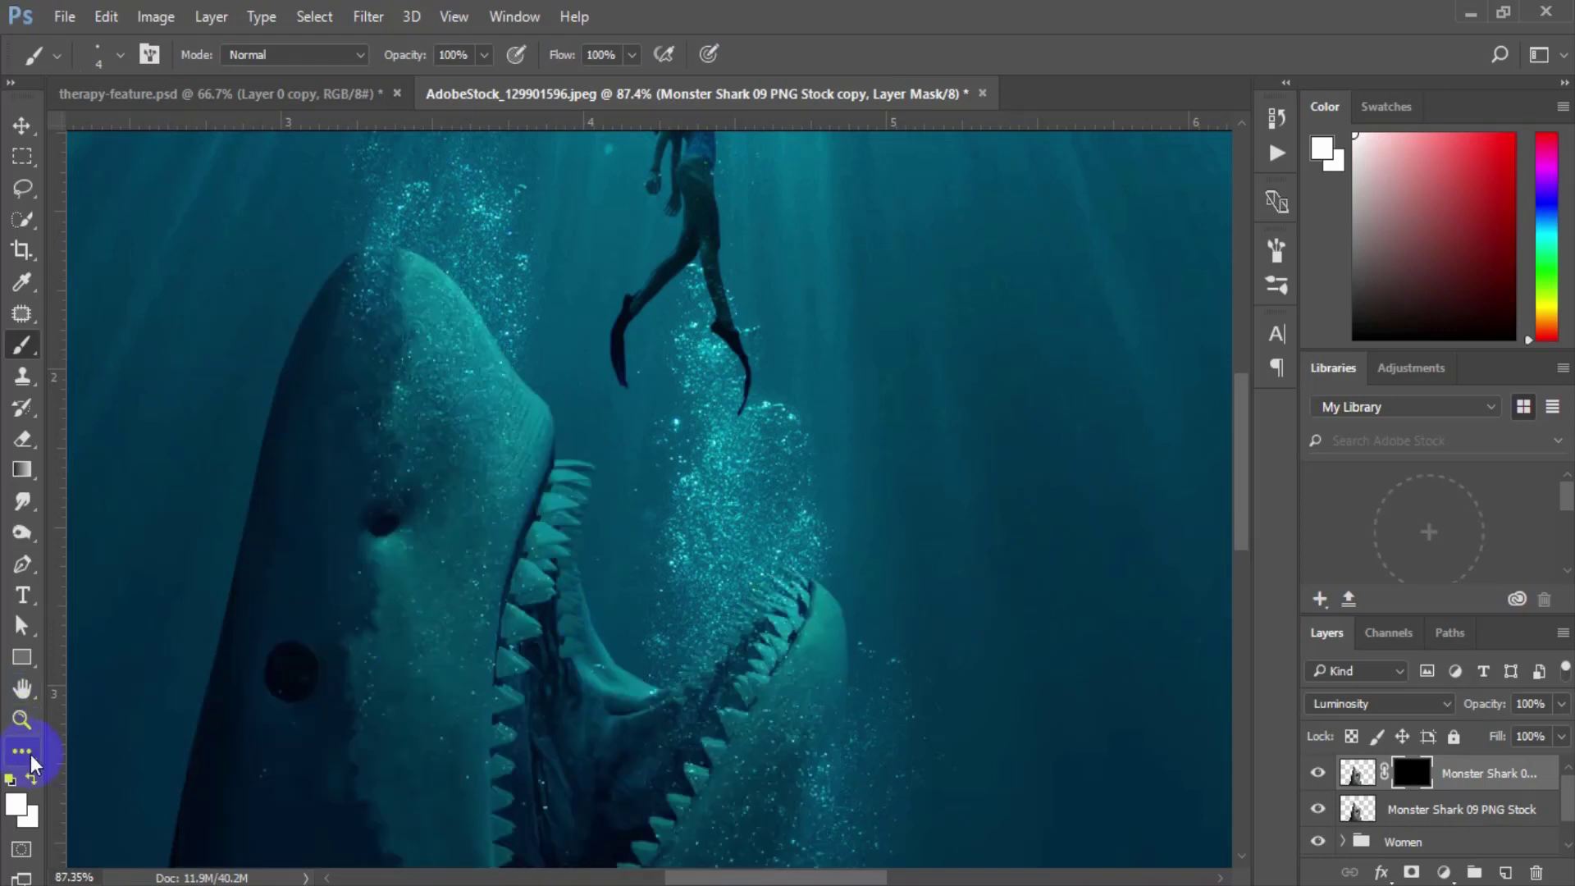
Step: Pick white as the foreground color again and set up a soft round brush with 50% opacity
left_click(11, 779)
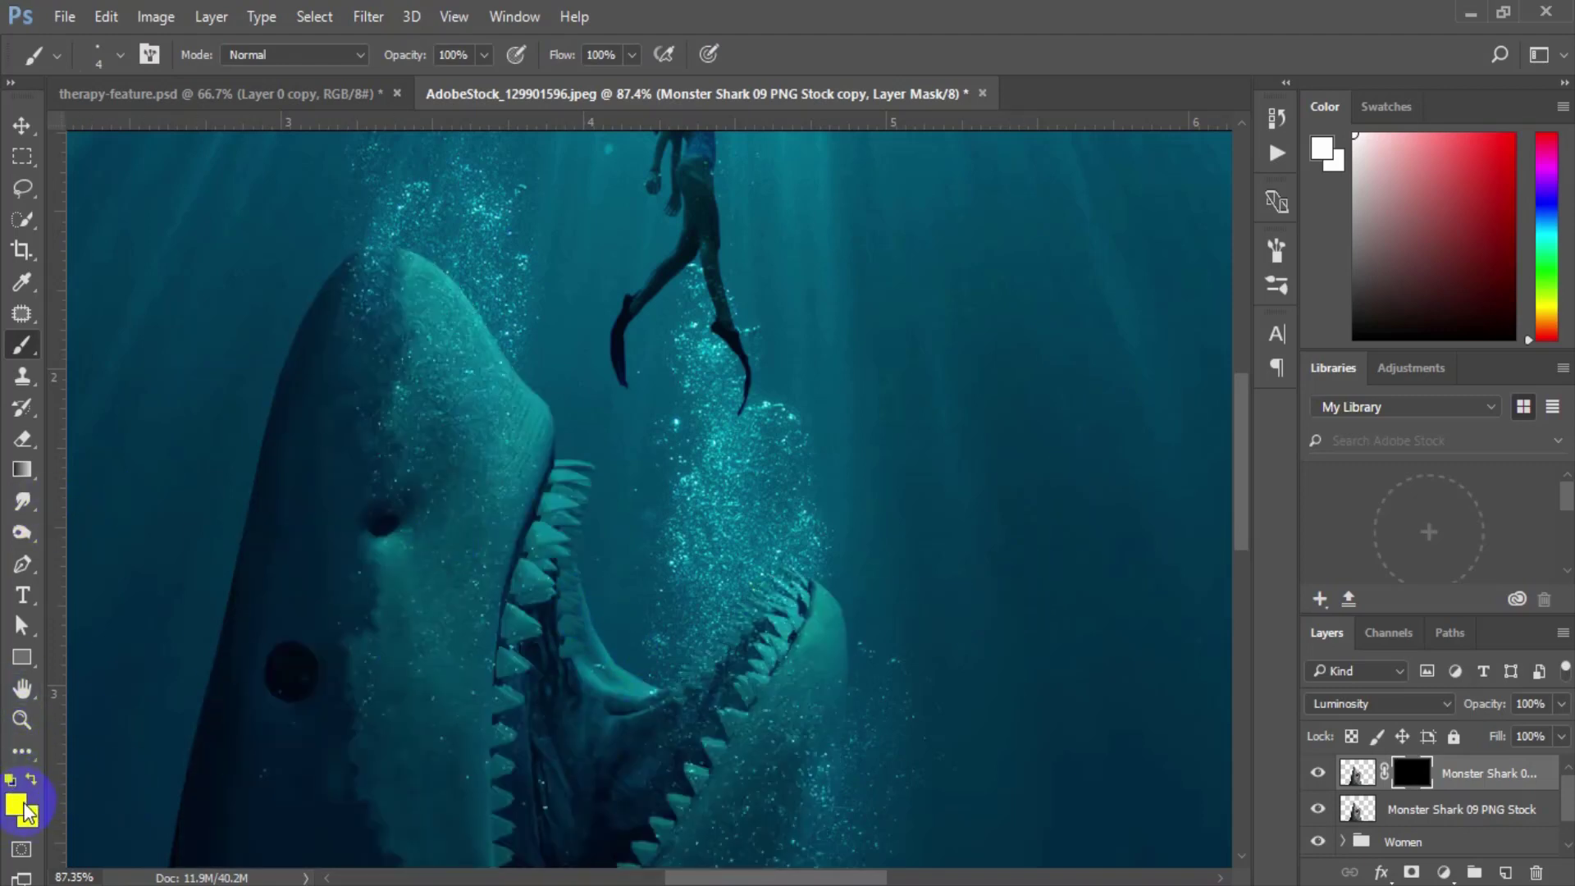
left_click(15, 802)
left_click_drag(1016, 437, 941, 201)
left_click(1448, 212)
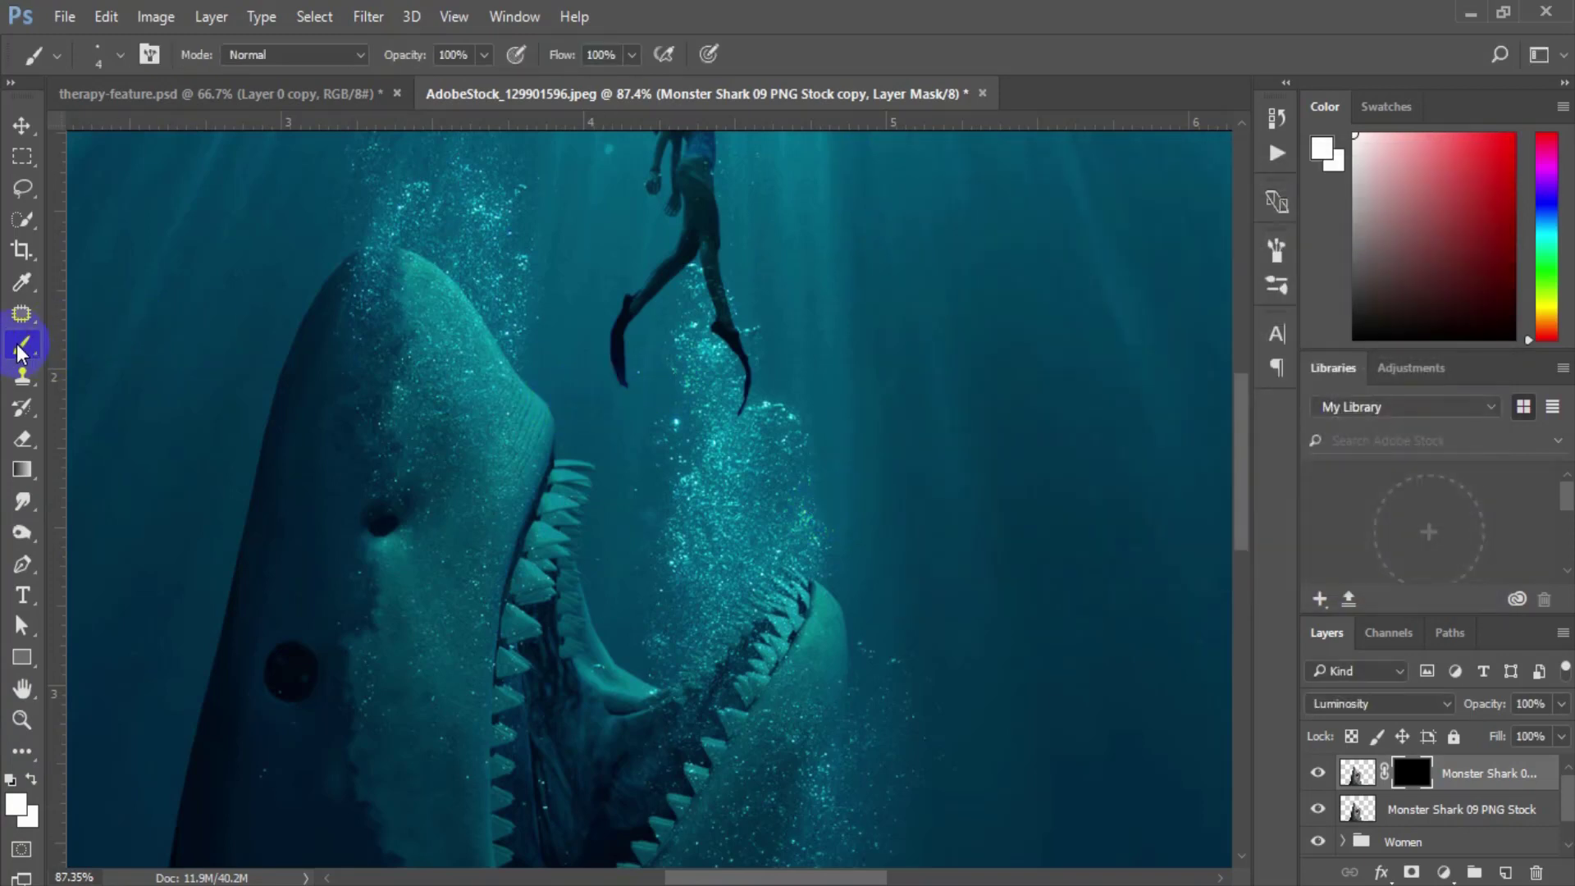
left_click(121, 55)
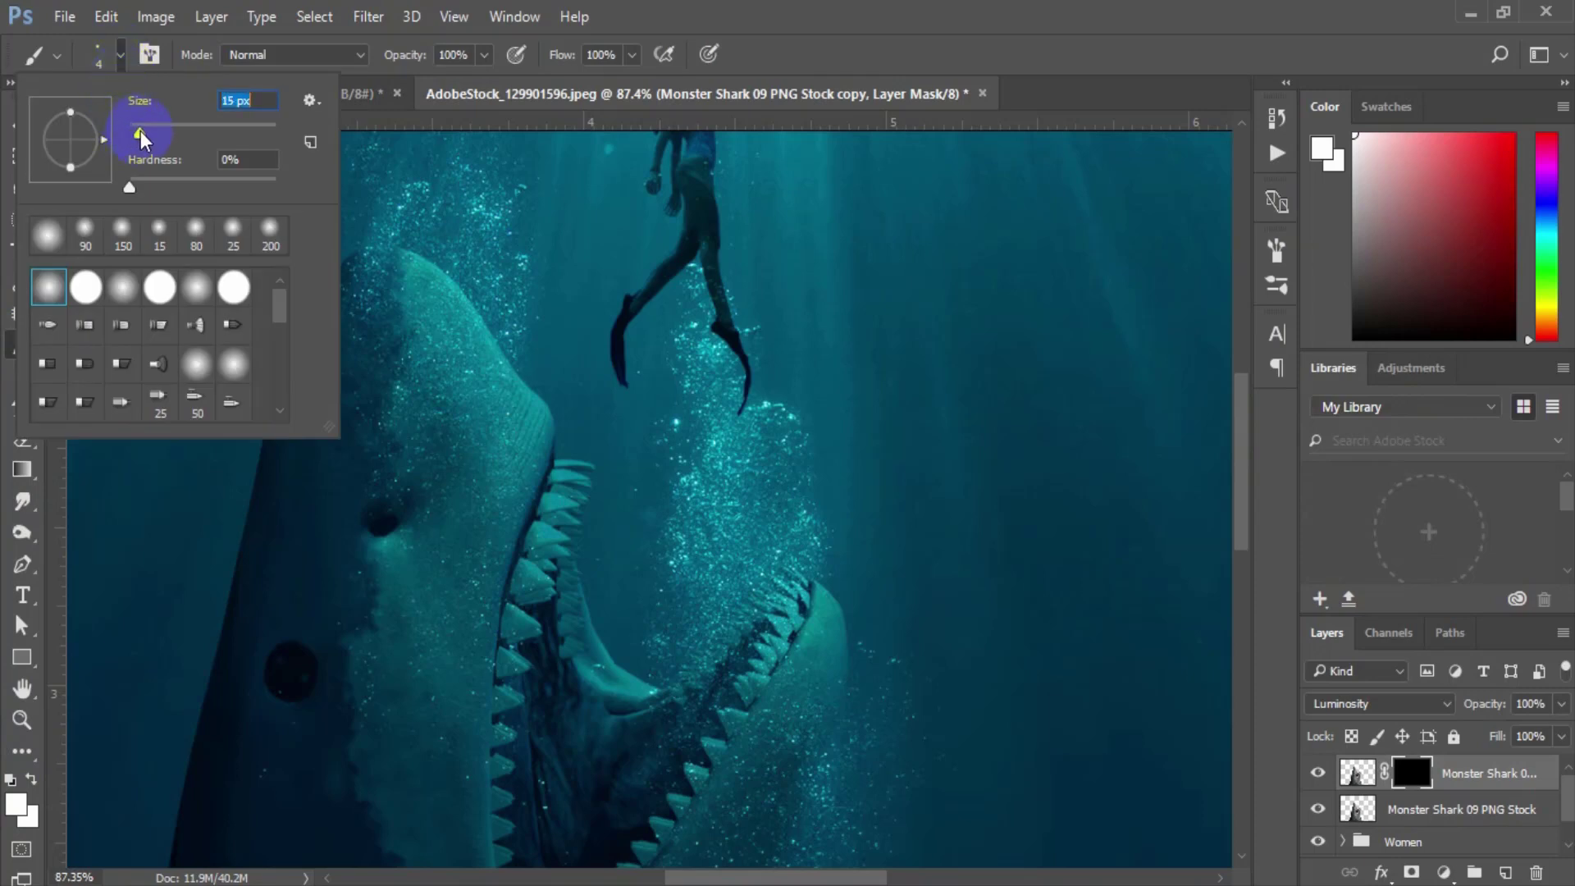
left_click(783, 9)
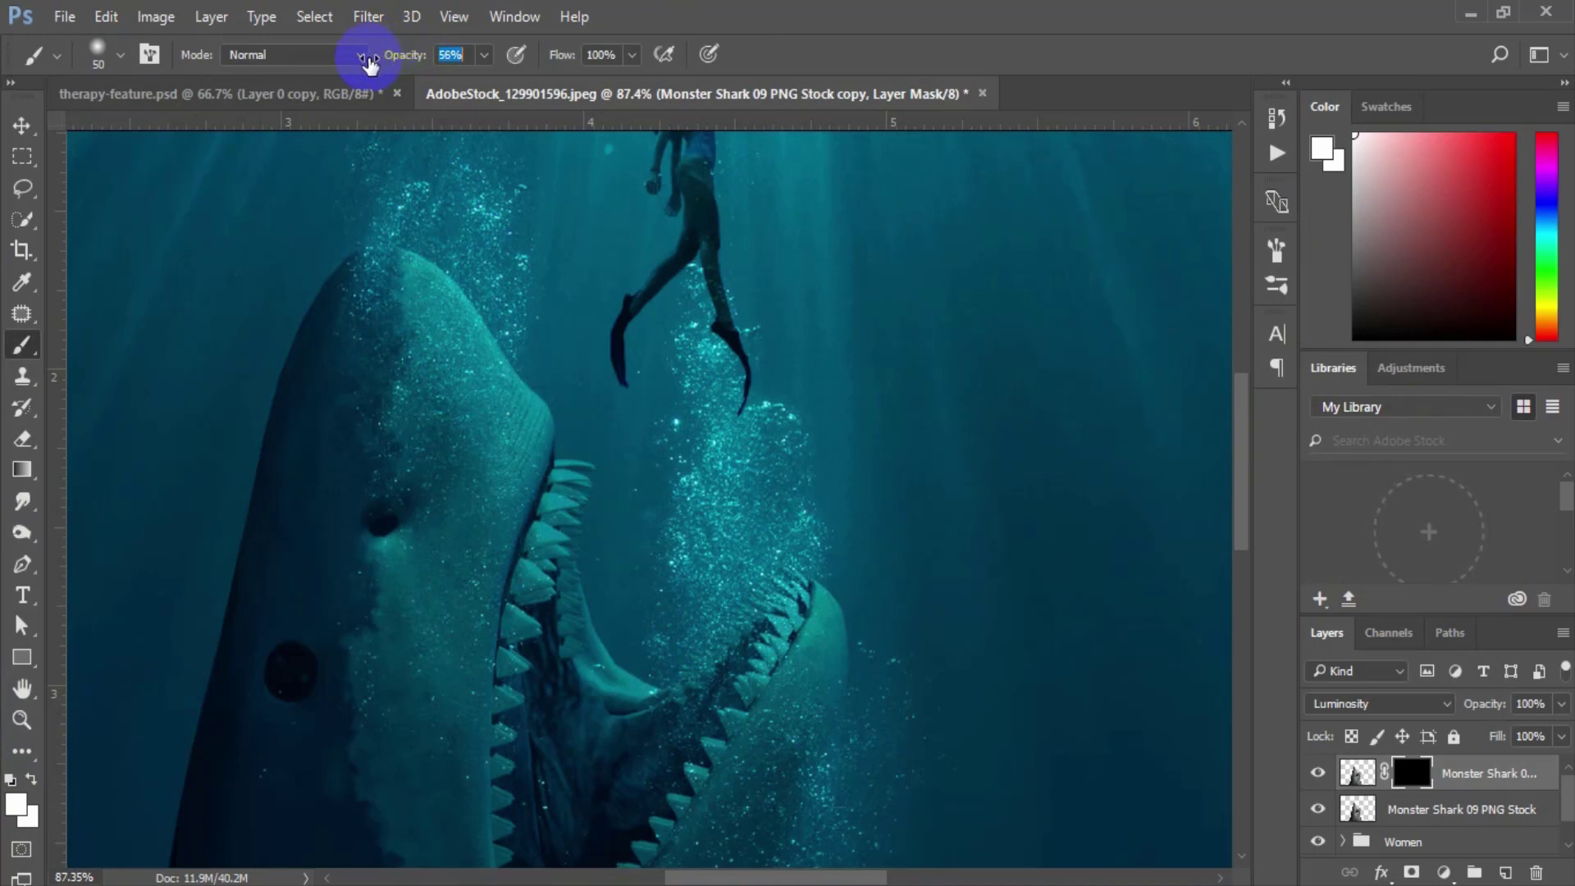
left_click_drag(364, 64, 361, 64)
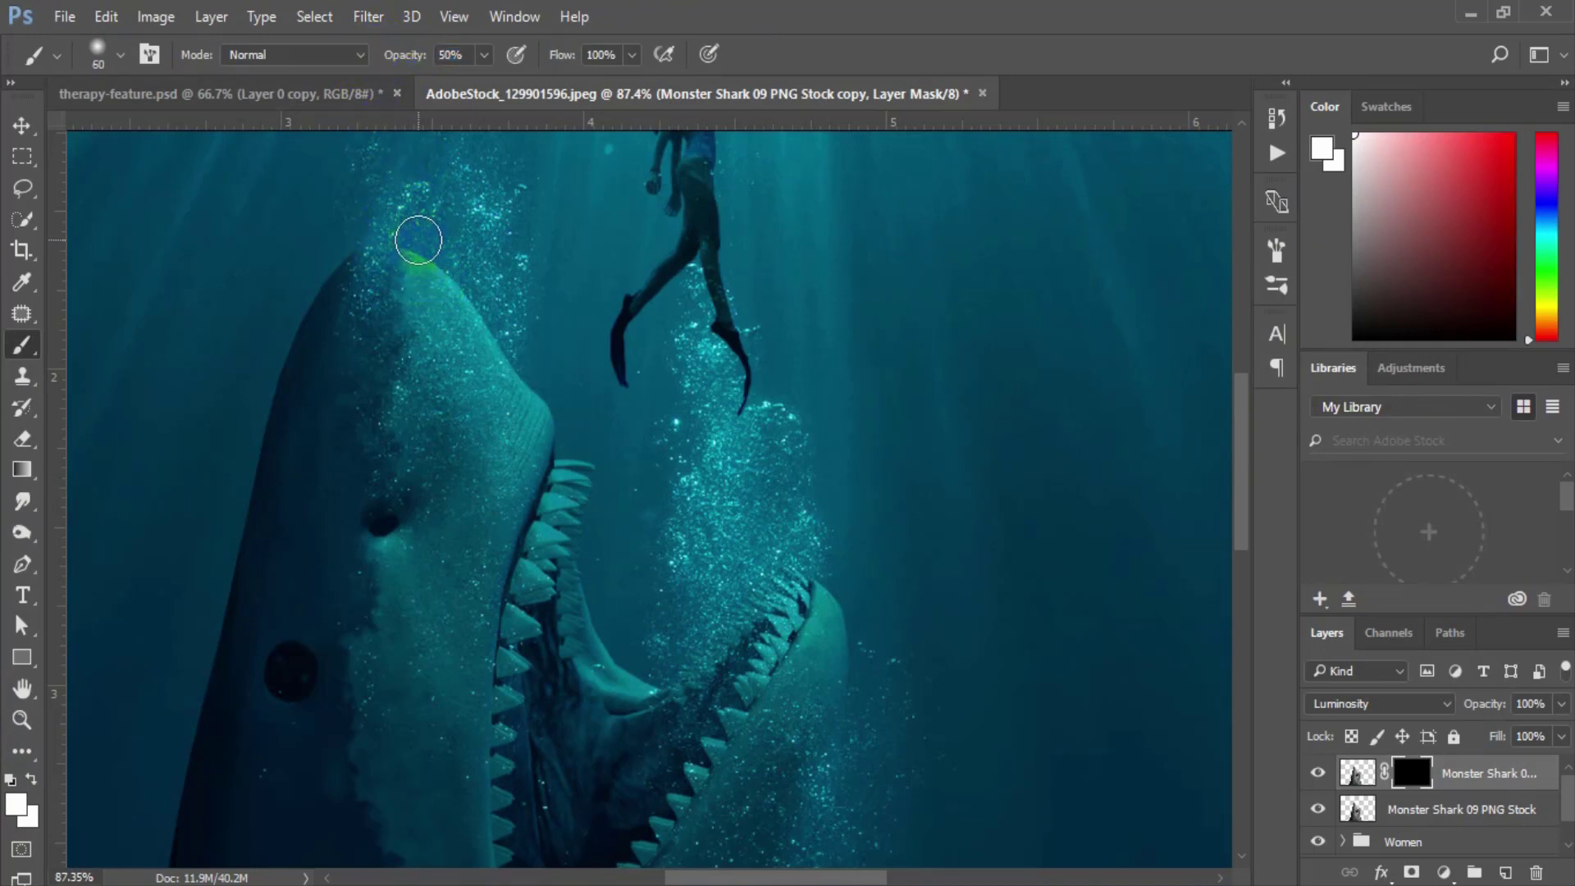
Step: Paint white on the mask along the shark's snout edge and upper front teeth with a brush up to 90 px
key("]")
mouse_move(415, 222)
left_mouse_down()
mouse_move(538, 320)
mouse_move(506, 293)
left_mouse_up()
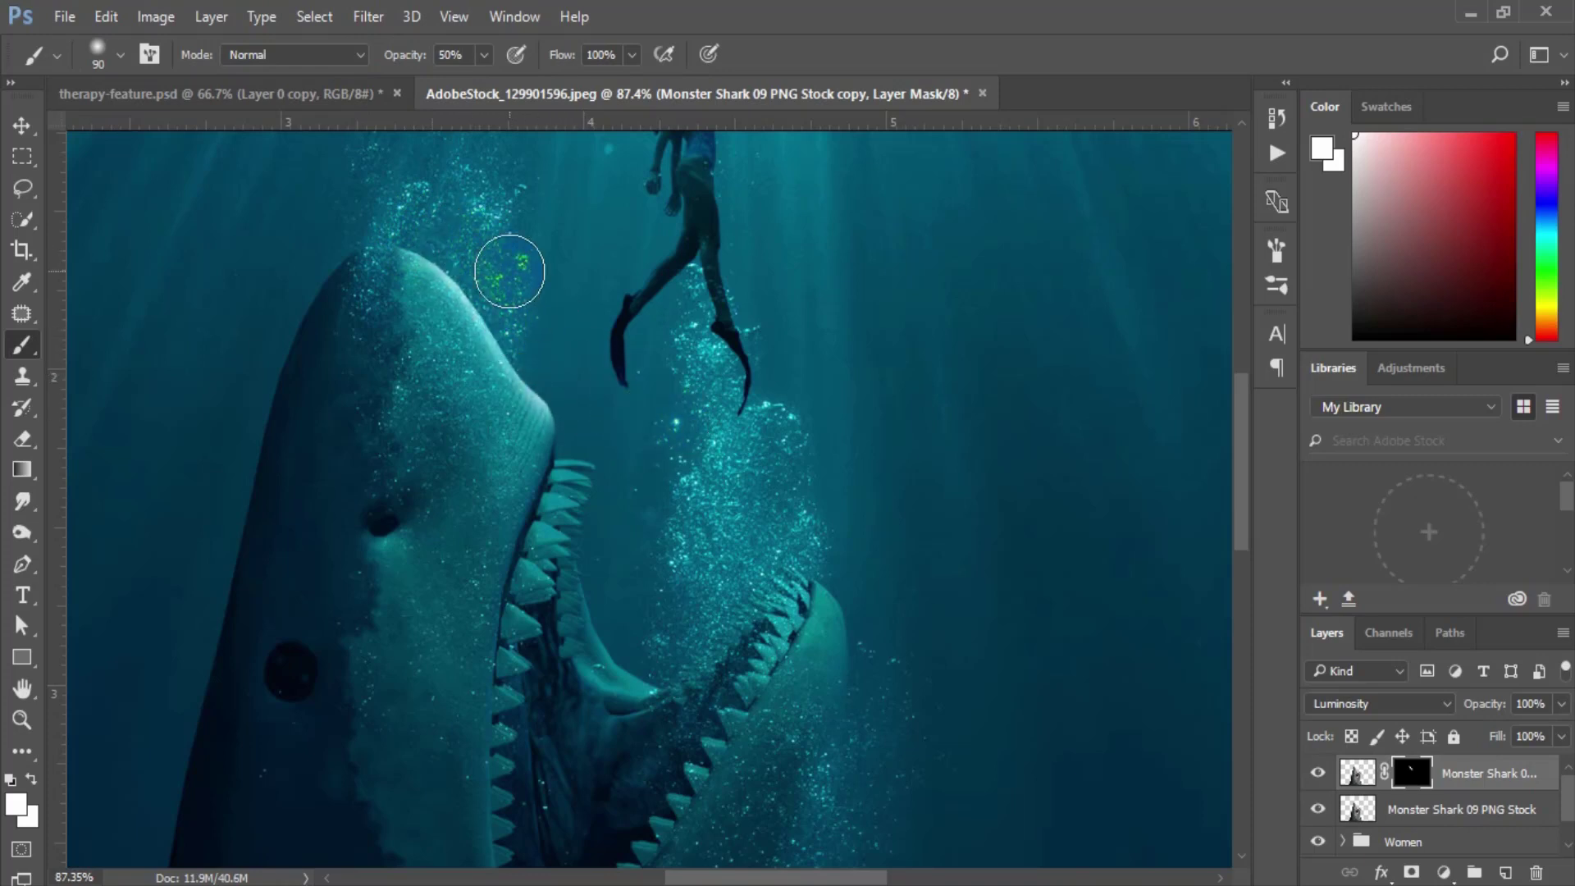
left_click_drag(666, 332, 490, 238)
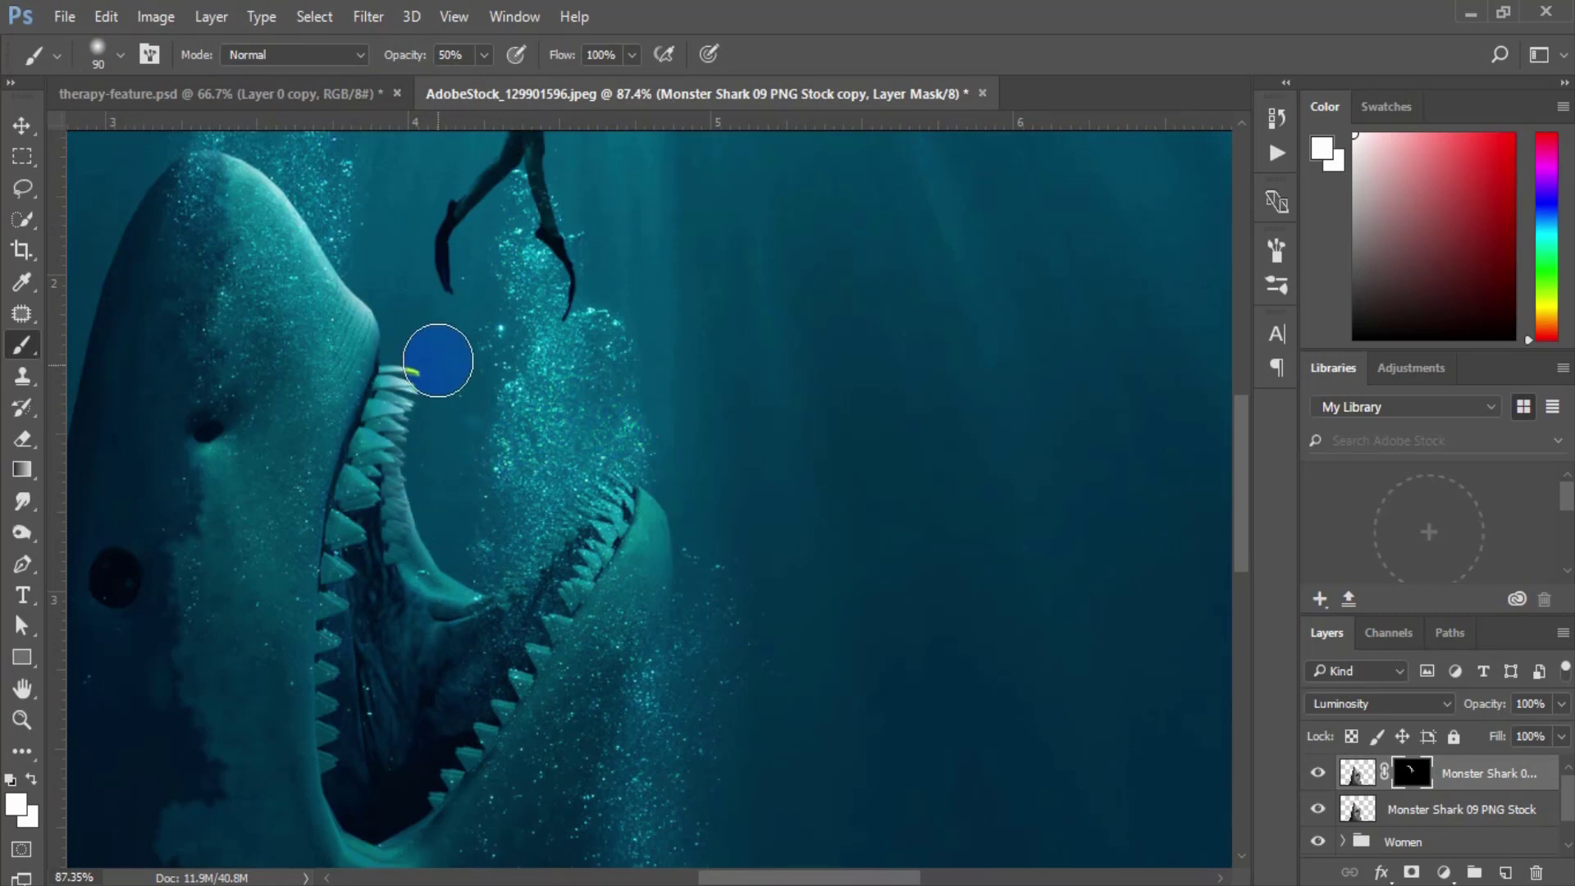
mouse_move(449, 547)
left_mouse_down()
mouse_move(427, 473)
mouse_move(466, 552)
mouse_move(469, 518)
left_mouse_up()
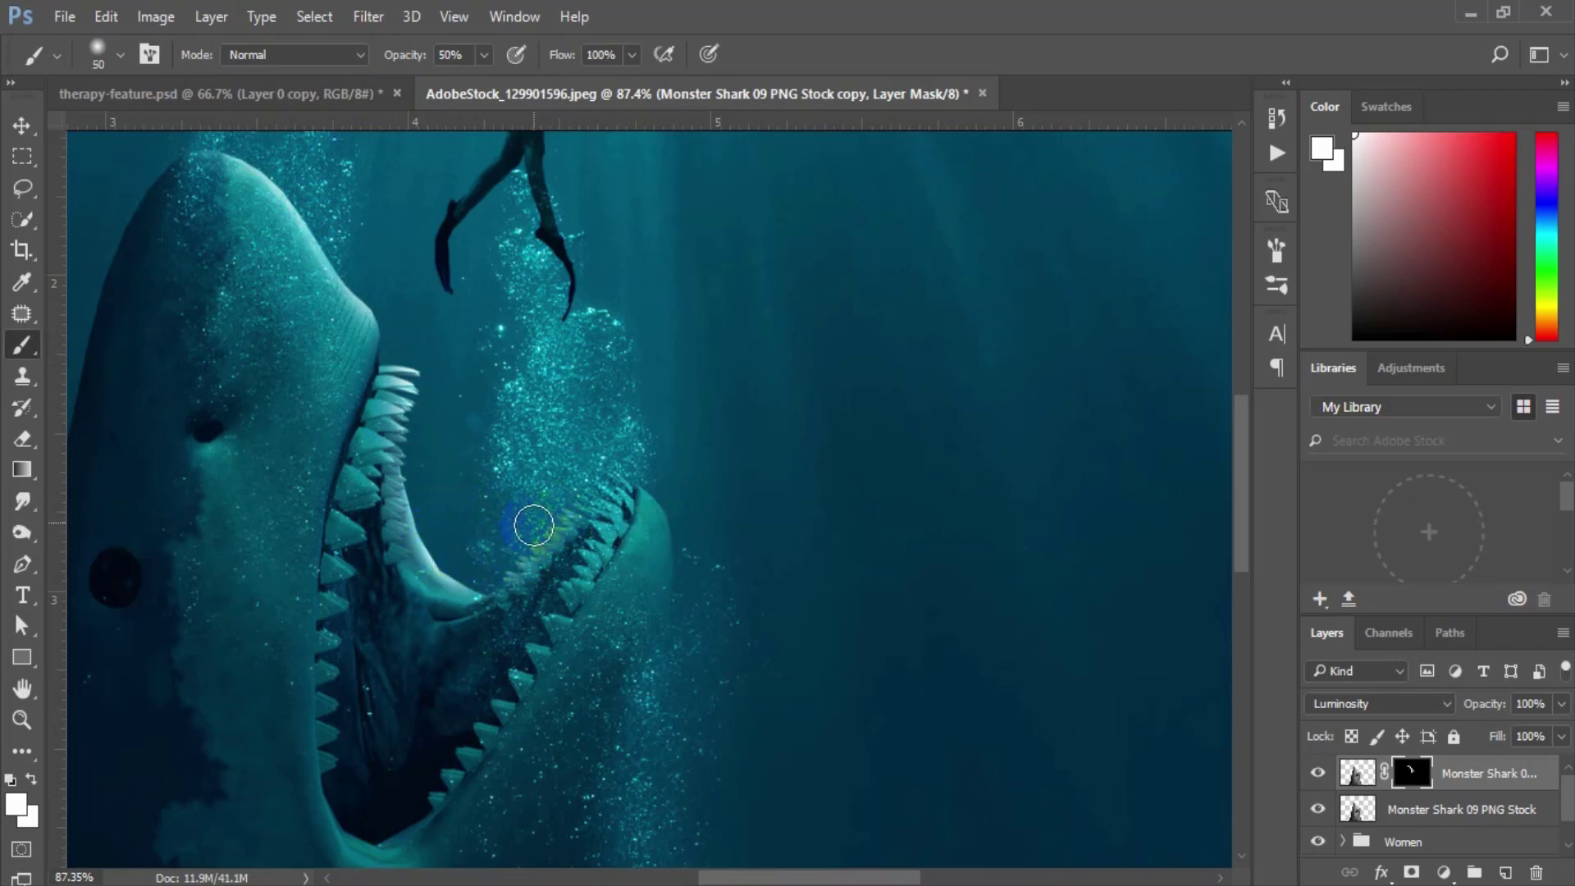
Step: Paint white on the mask over the shark's lower teeth and jaw tip with a 50 to 80 px brush
left_click_drag(525, 520, 501, 564)
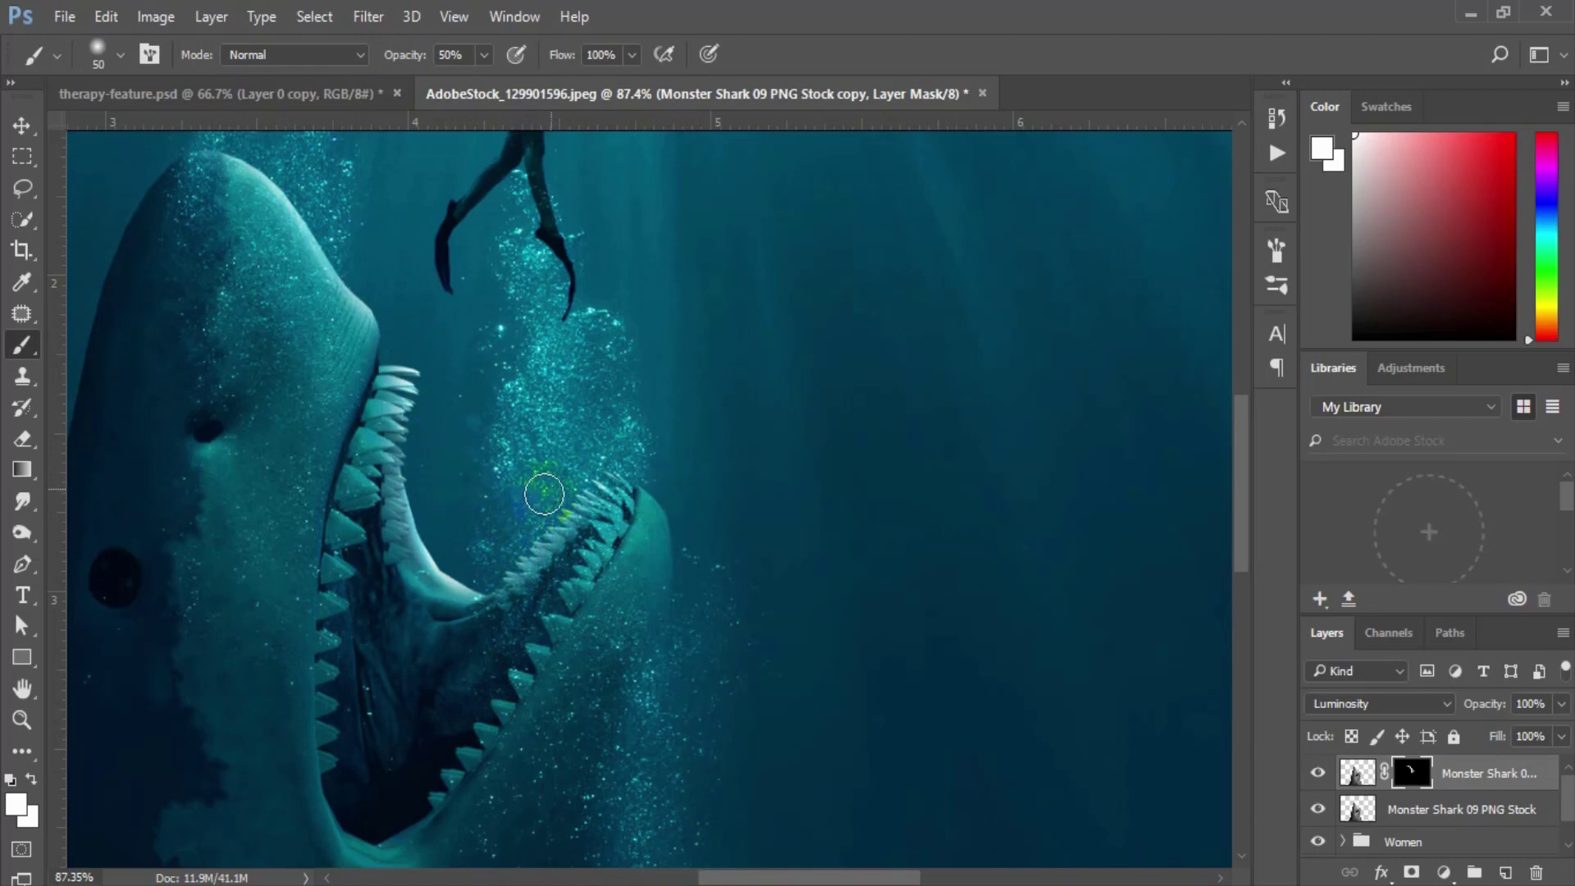
mouse_move(685, 504)
left_mouse_down()
mouse_move(667, 470)
mouse_move(711, 573)
mouse_move(678, 497)
mouse_move(721, 666)
mouse_move(638, 398)
left_mouse_up()
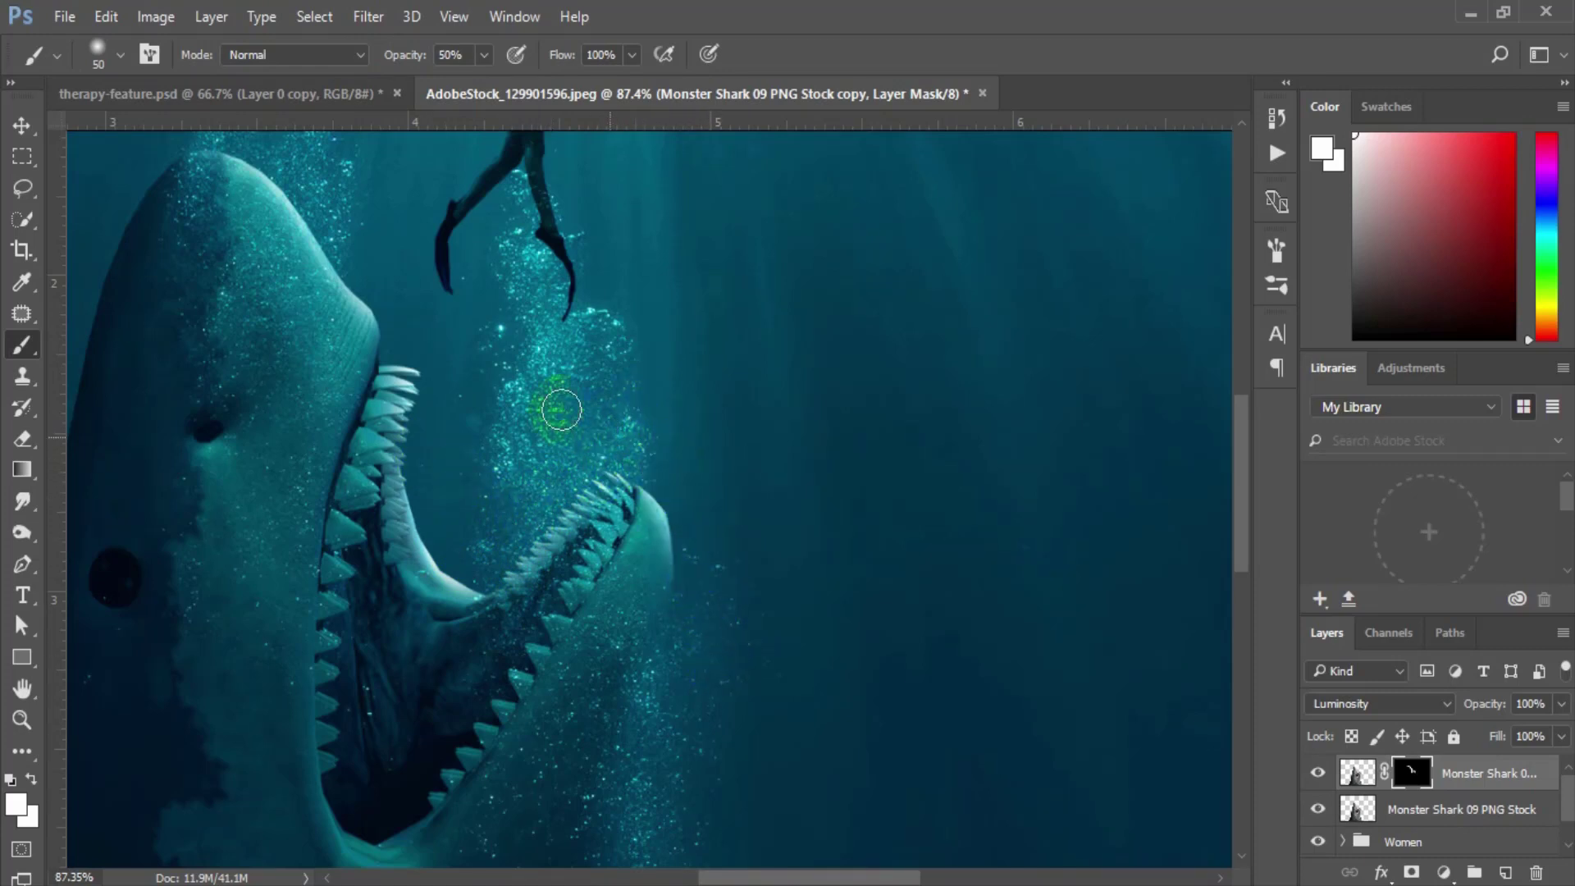
mouse_move(645, 483)
left_mouse_down()
mouse_move(676, 535)
mouse_move(637, 460)
mouse_move(668, 467)
left_mouse_up()
key("bracketright")
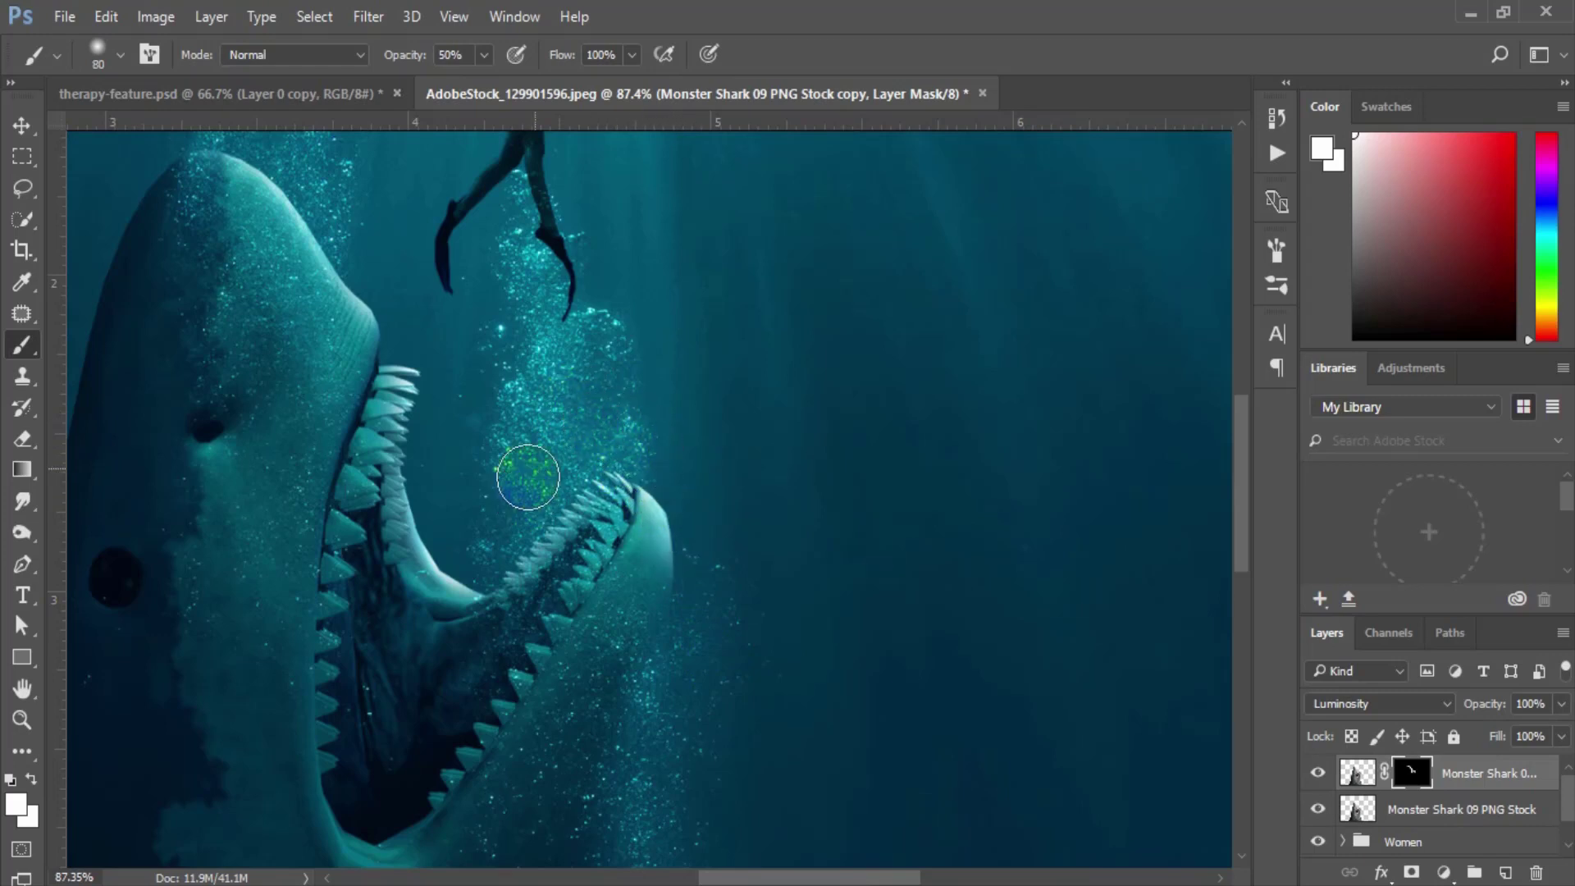
mouse_move(484, 512)
left_mouse_down()
mouse_move(445, 473)
mouse_move(480, 434)
mouse_move(467, 383)
mouse_move(443, 386)
mouse_move(453, 498)
mouse_move(429, 469)
left_mouse_up()
Step: Soften the highlights on the snout and lower jaw by painting the mask with a 125 px brush at 36% opacity
key("bracketright")
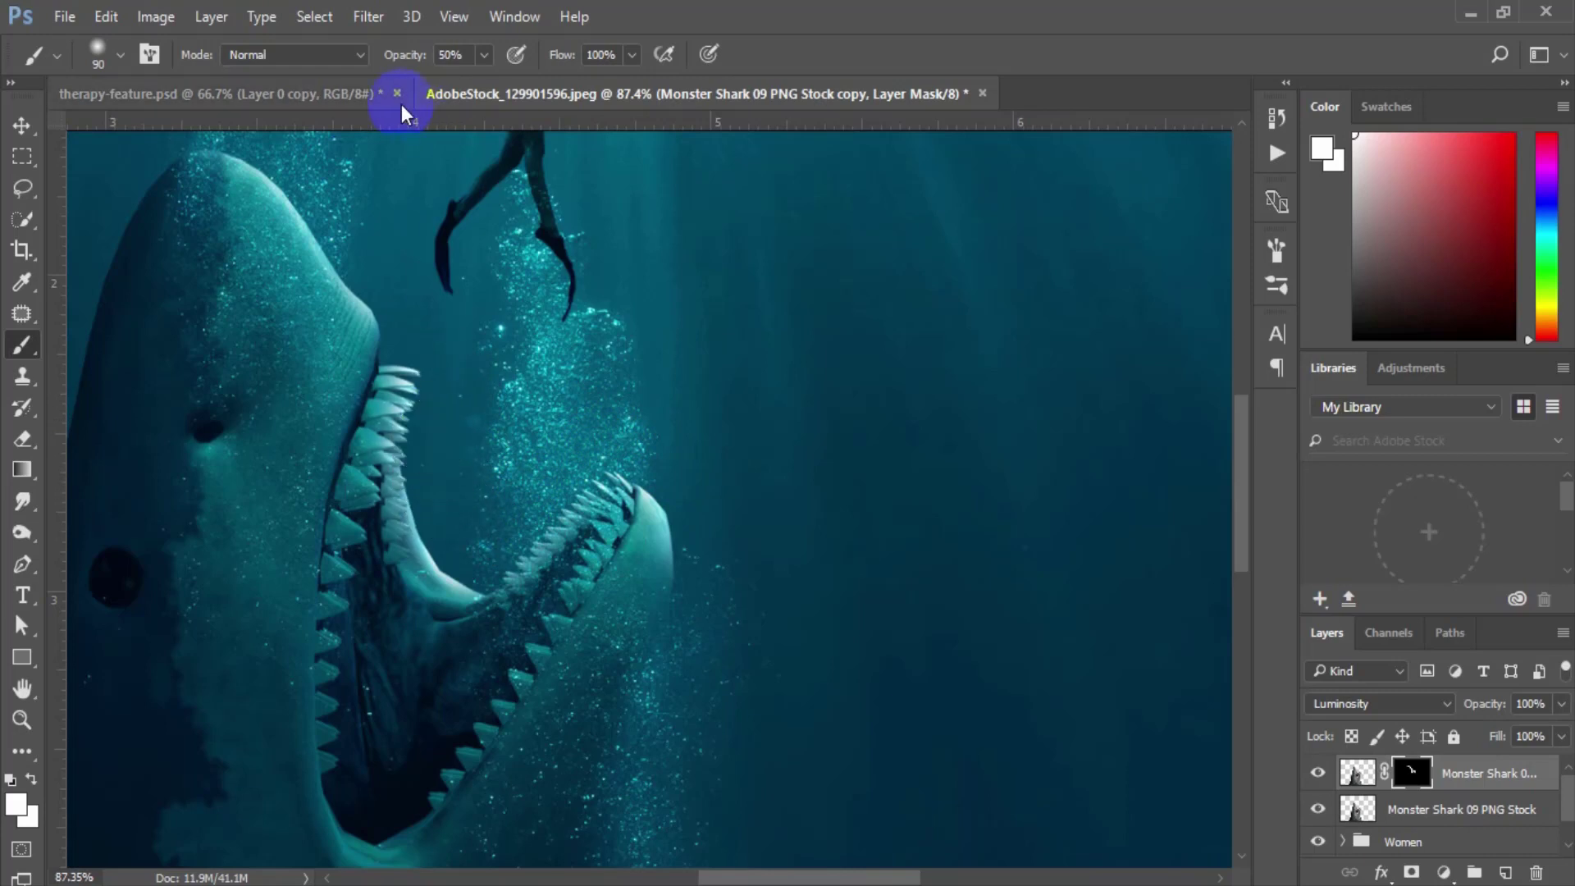
left_click(380, 221)
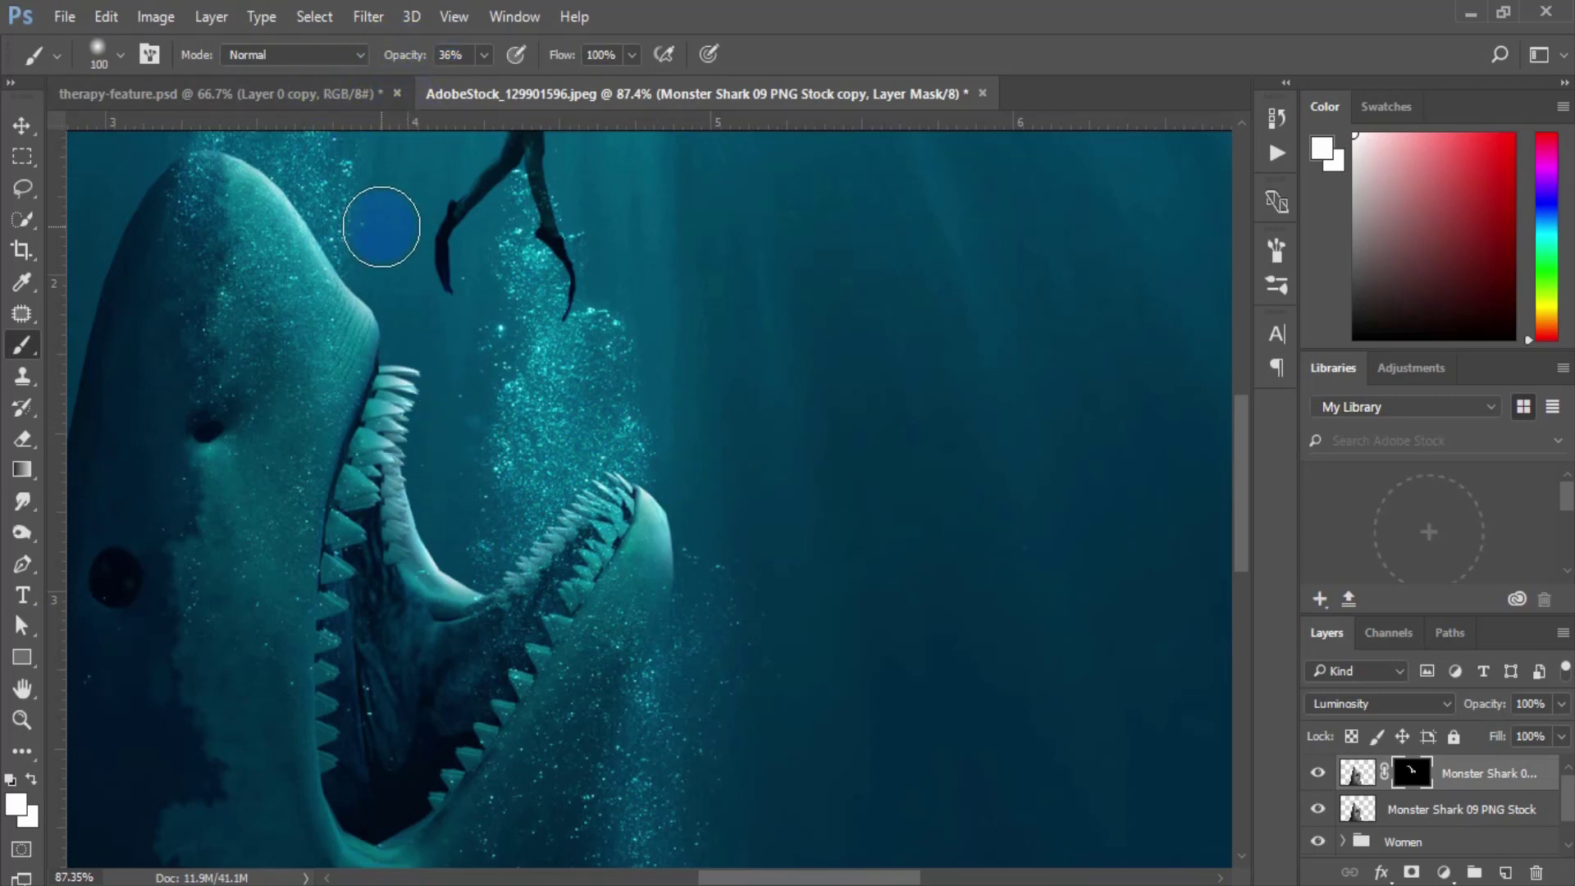
key("bracketright")
key("bracketright")
mouse_move(341, 176)
left_mouse_down()
mouse_move(376, 328)
mouse_move(618, 459)
left_mouse_up()
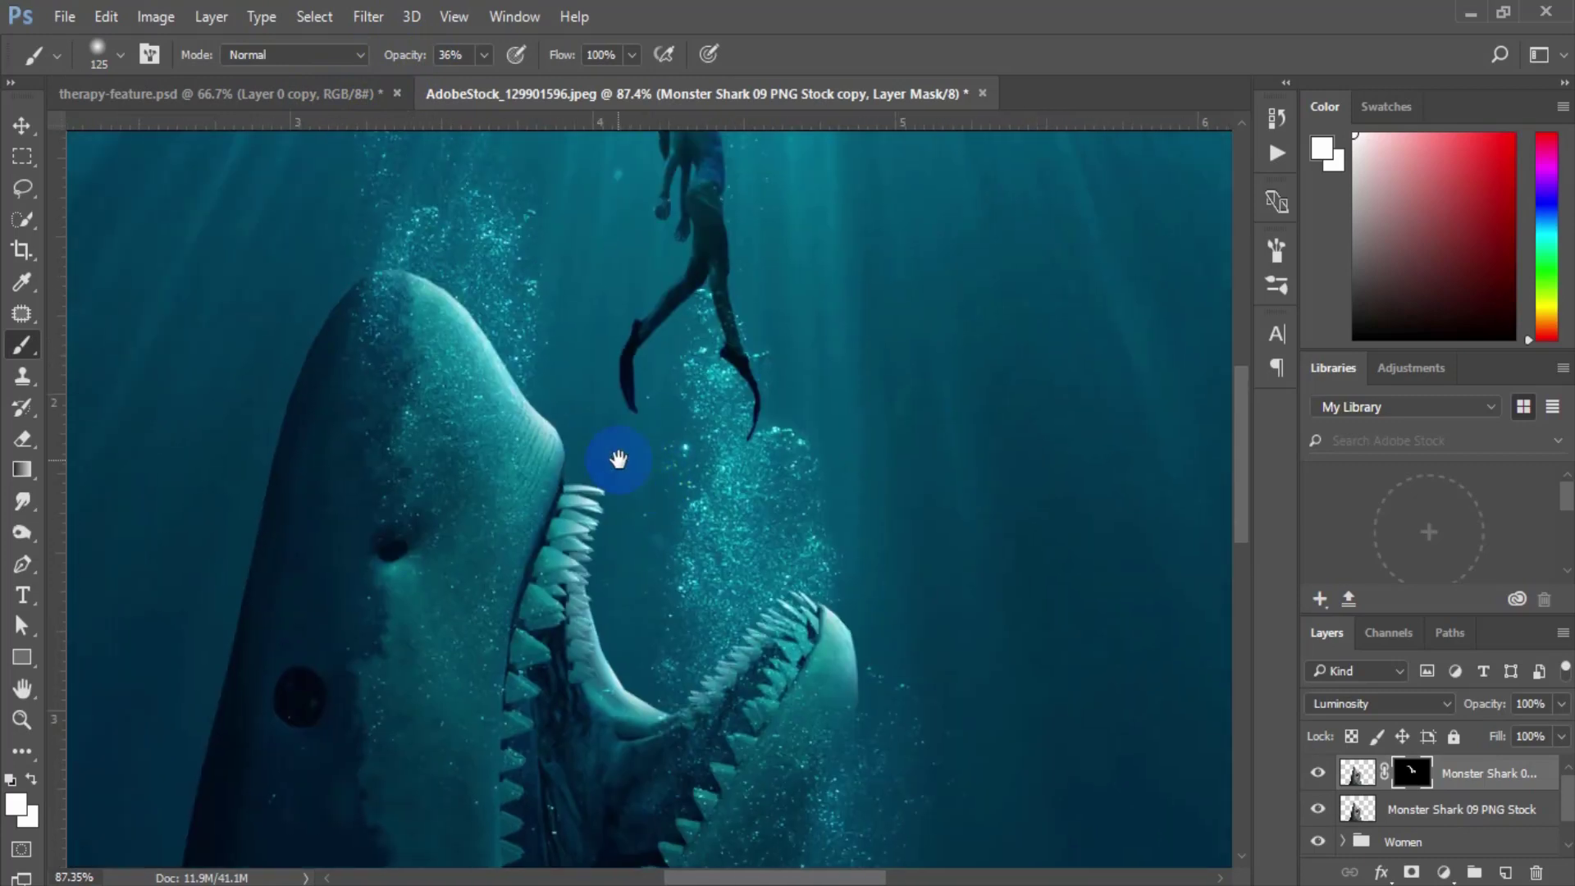
mouse_move(495, 279)
left_mouse_down()
mouse_move(373, 200)
mouse_move(526, 272)
mouse_move(340, 202)
mouse_move(416, 211)
mouse_move(267, 236)
mouse_move(371, 217)
mouse_move(251, 280)
mouse_move(368, 220)
mouse_move(272, 327)
mouse_move(324, 271)
left_mouse_up()
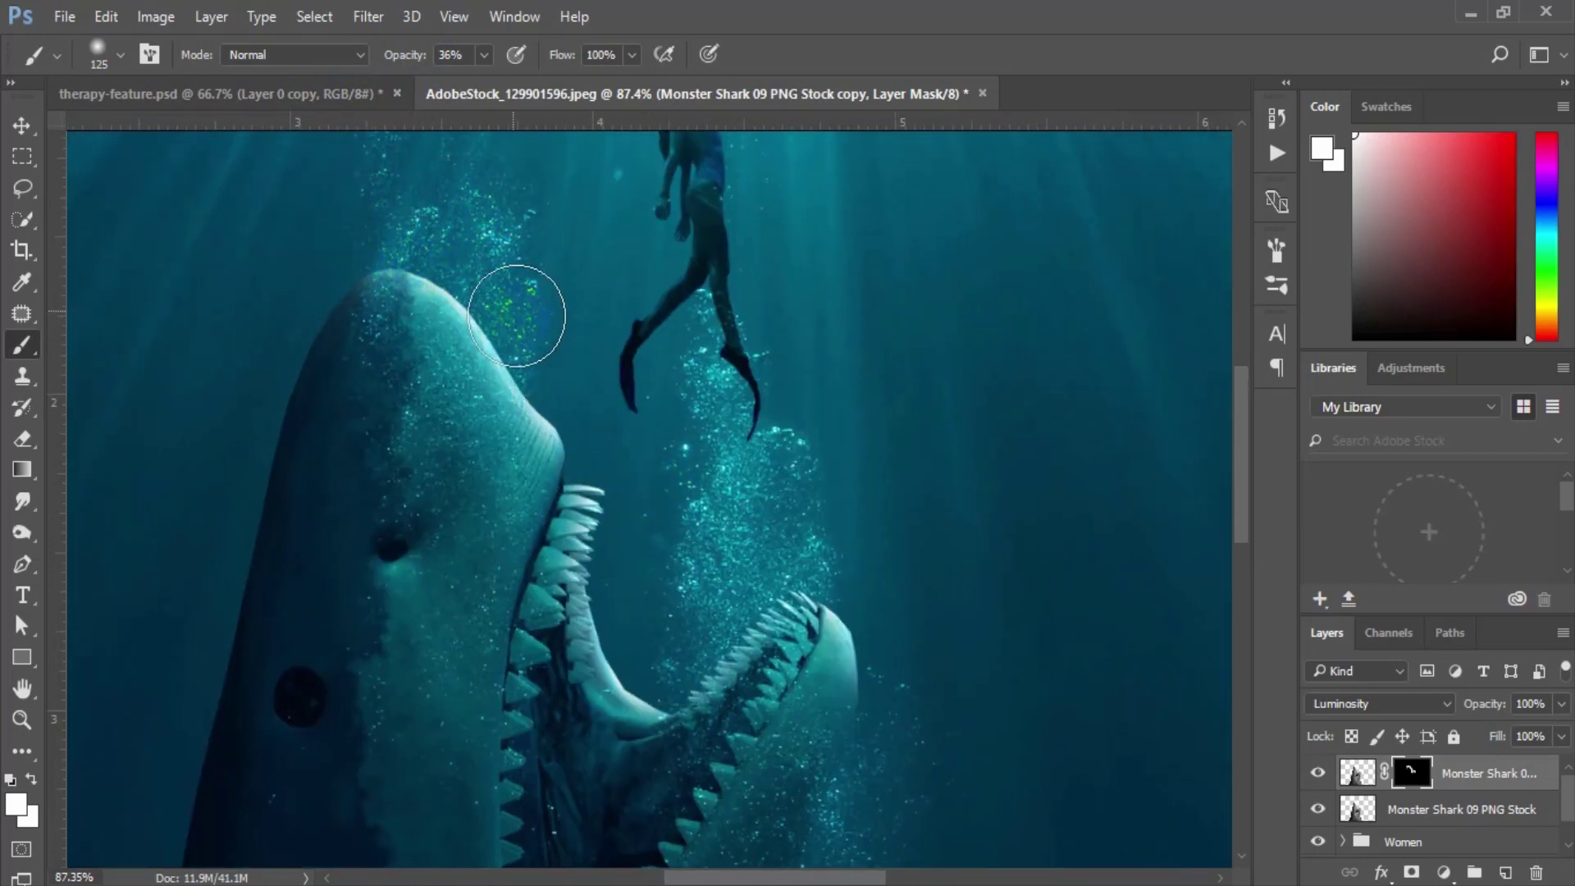
mouse_move(566, 357)
left_mouse_down()
mouse_move(598, 375)
mouse_move(468, 274)
mouse_move(574, 411)
mouse_move(405, 299)
mouse_move(457, 394)
left_mouse_up()
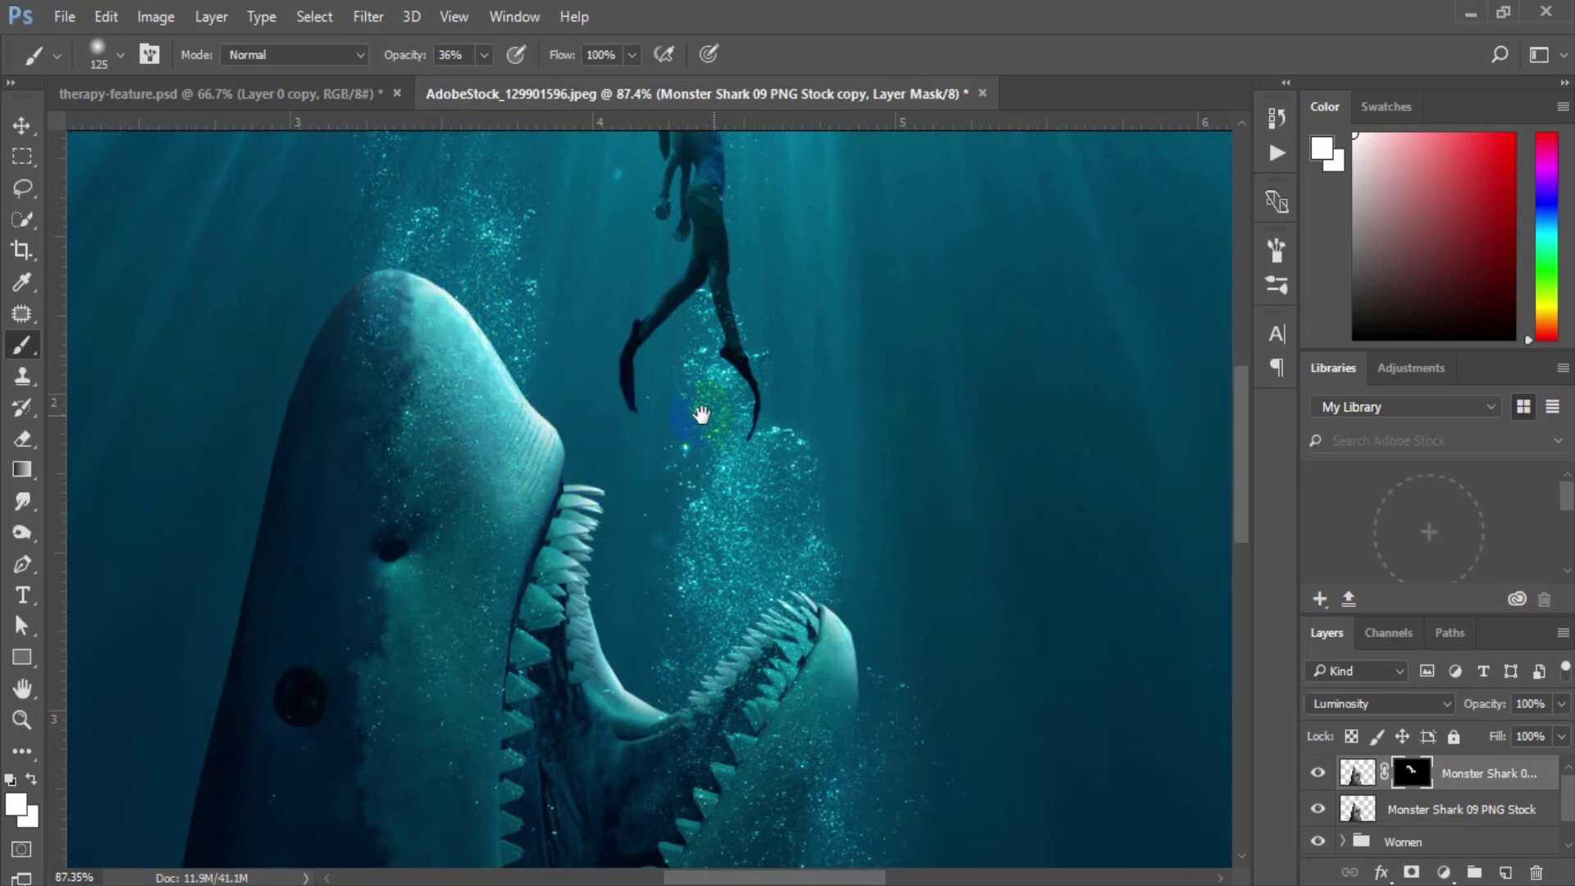
mouse_move(735, 420)
left_mouse_down()
mouse_move(697, 283)
mouse_move(748, 449)
mouse_move(880, 489)
mouse_move(957, 493)
mouse_move(918, 436)
mouse_move(802, 402)
mouse_move(655, 464)
mouse_move(653, 490)
mouse_move(601, 461)
left_mouse_up()
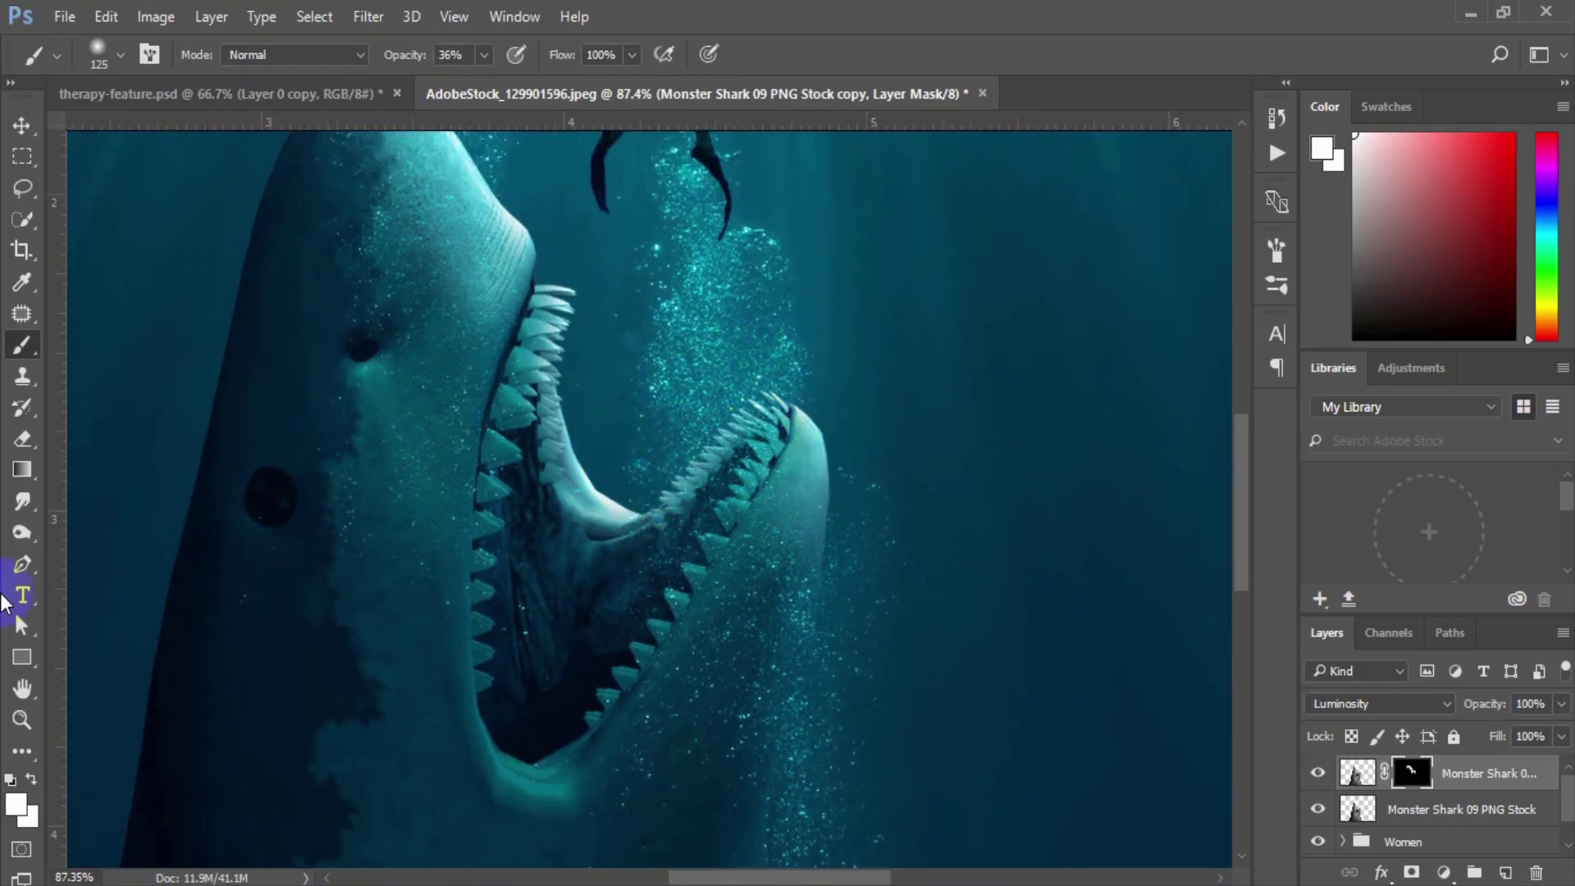
Step: Compare the whole composite with and without the masked shark copy layer, leave it shown, and inspect the shark's lower body
left_click(23, 719)
left_click_drag(727, 668, 686, 552)
left_click(1318, 773)
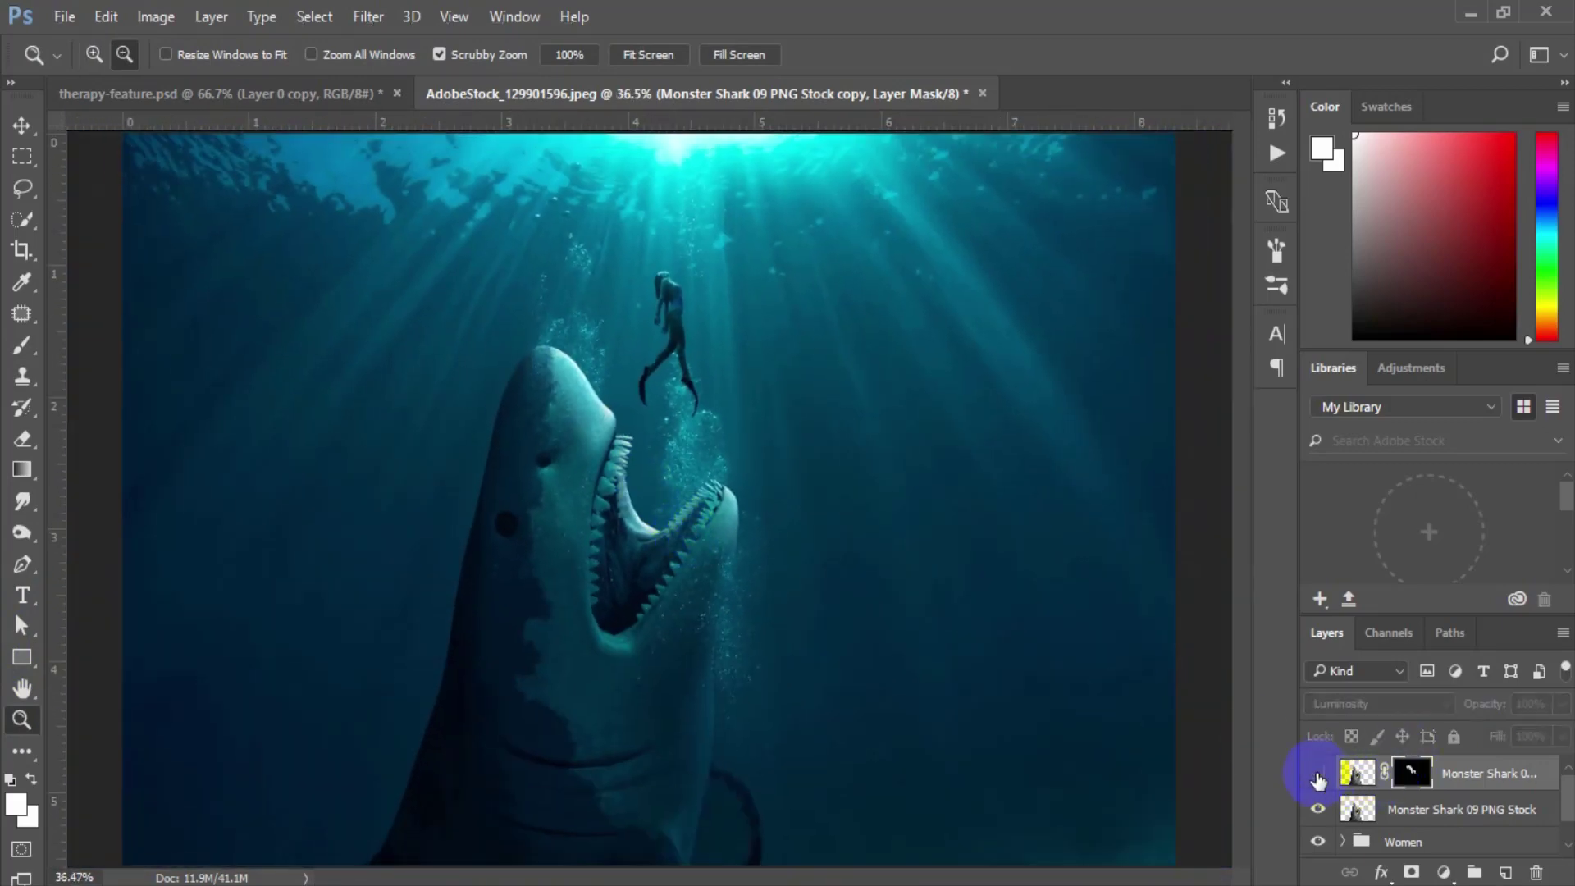
left_click(1317, 773)
left_click(1318, 773)
left_click(1318, 773)
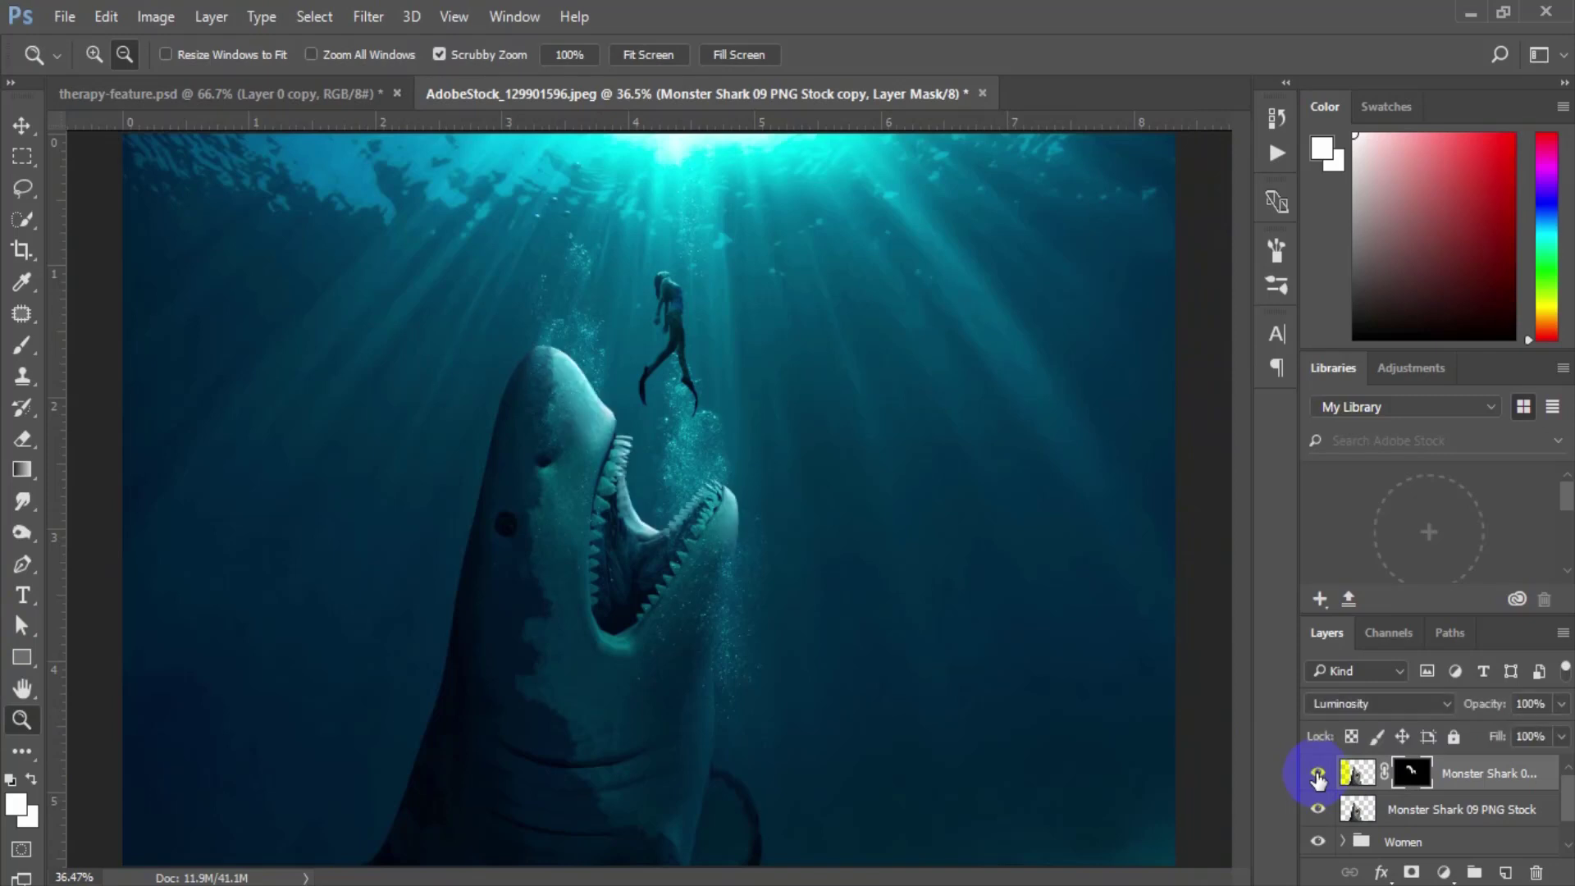
left_click(1317, 772)
left_click(1318, 773)
left_click(1317, 772)
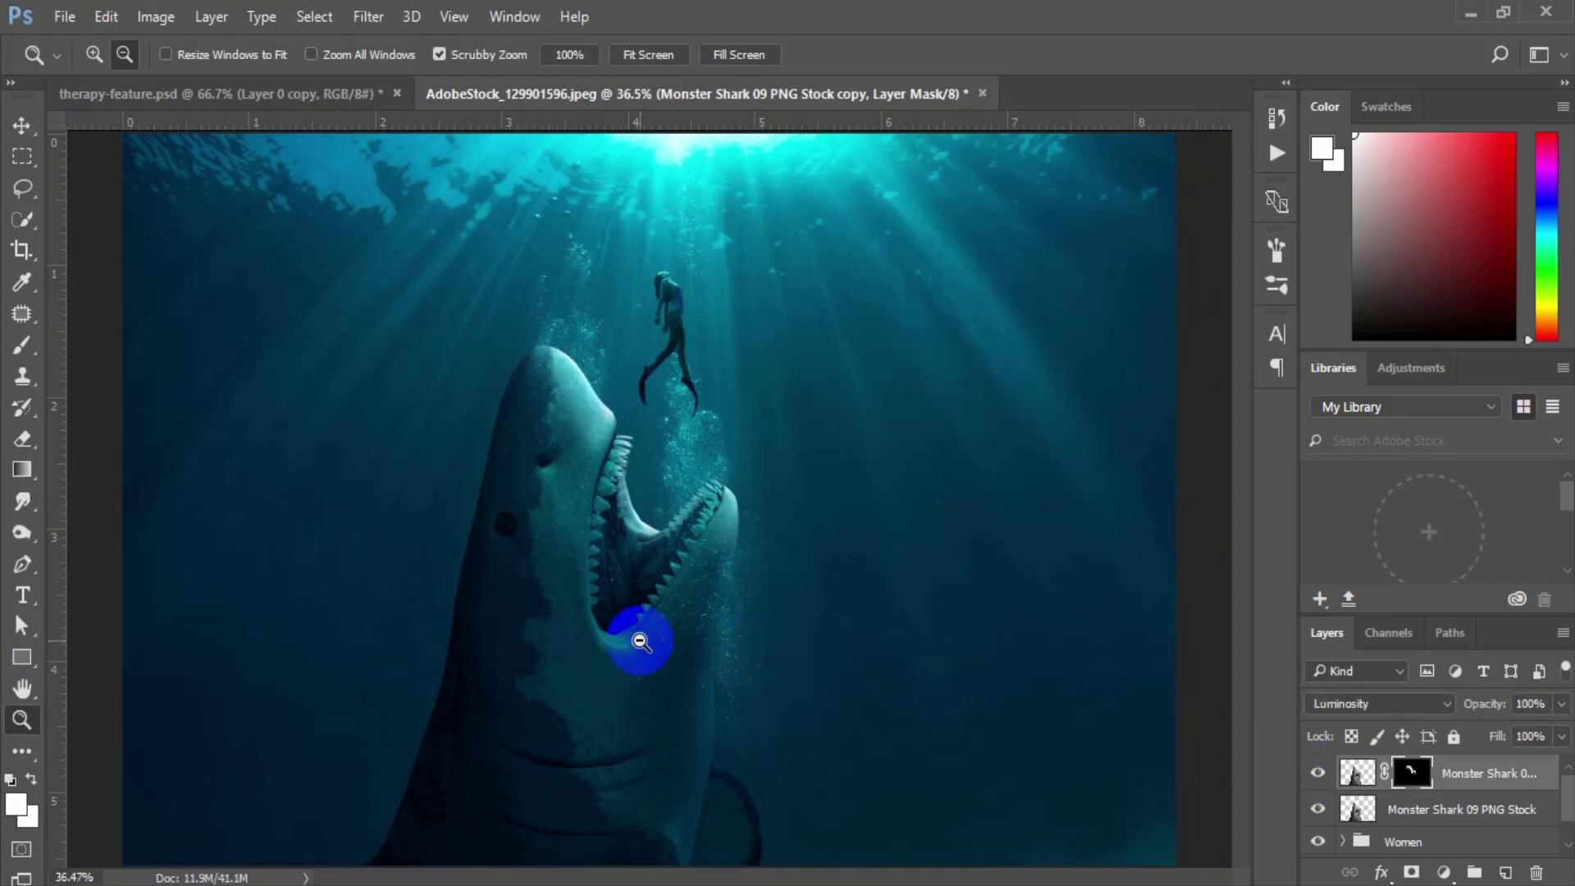
left_click_drag(748, 711, 686, 527)
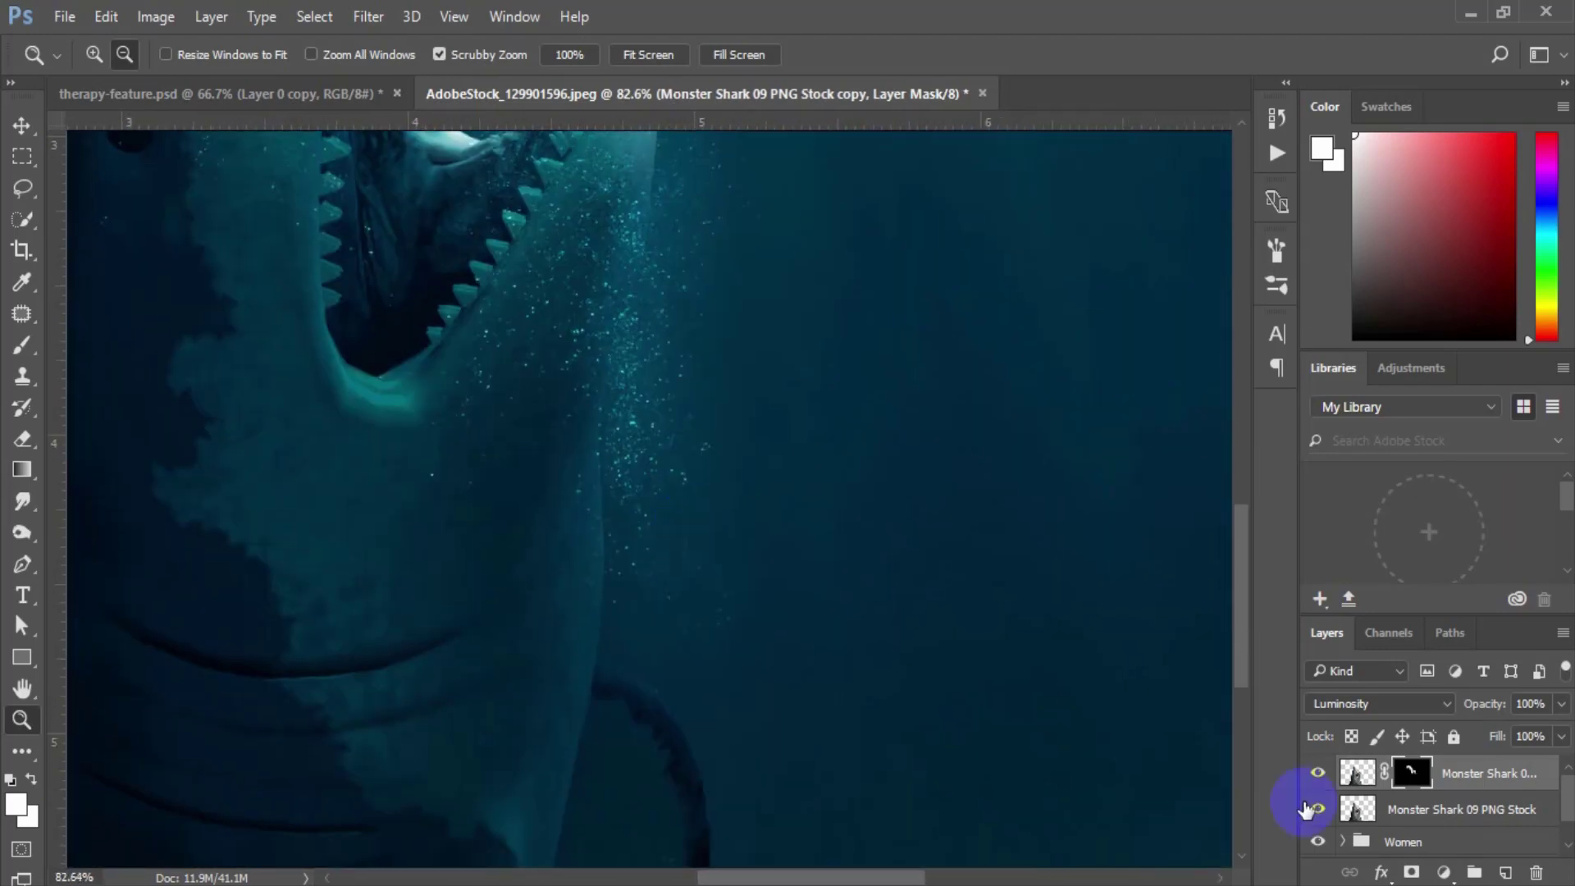
Step: Paint white on the shark copy's mask along the outer edge of the jaw and belly with a 125 px brush at 36% opacity
left_click(22, 343)
left_click_drag(482, 327, 467, 521)
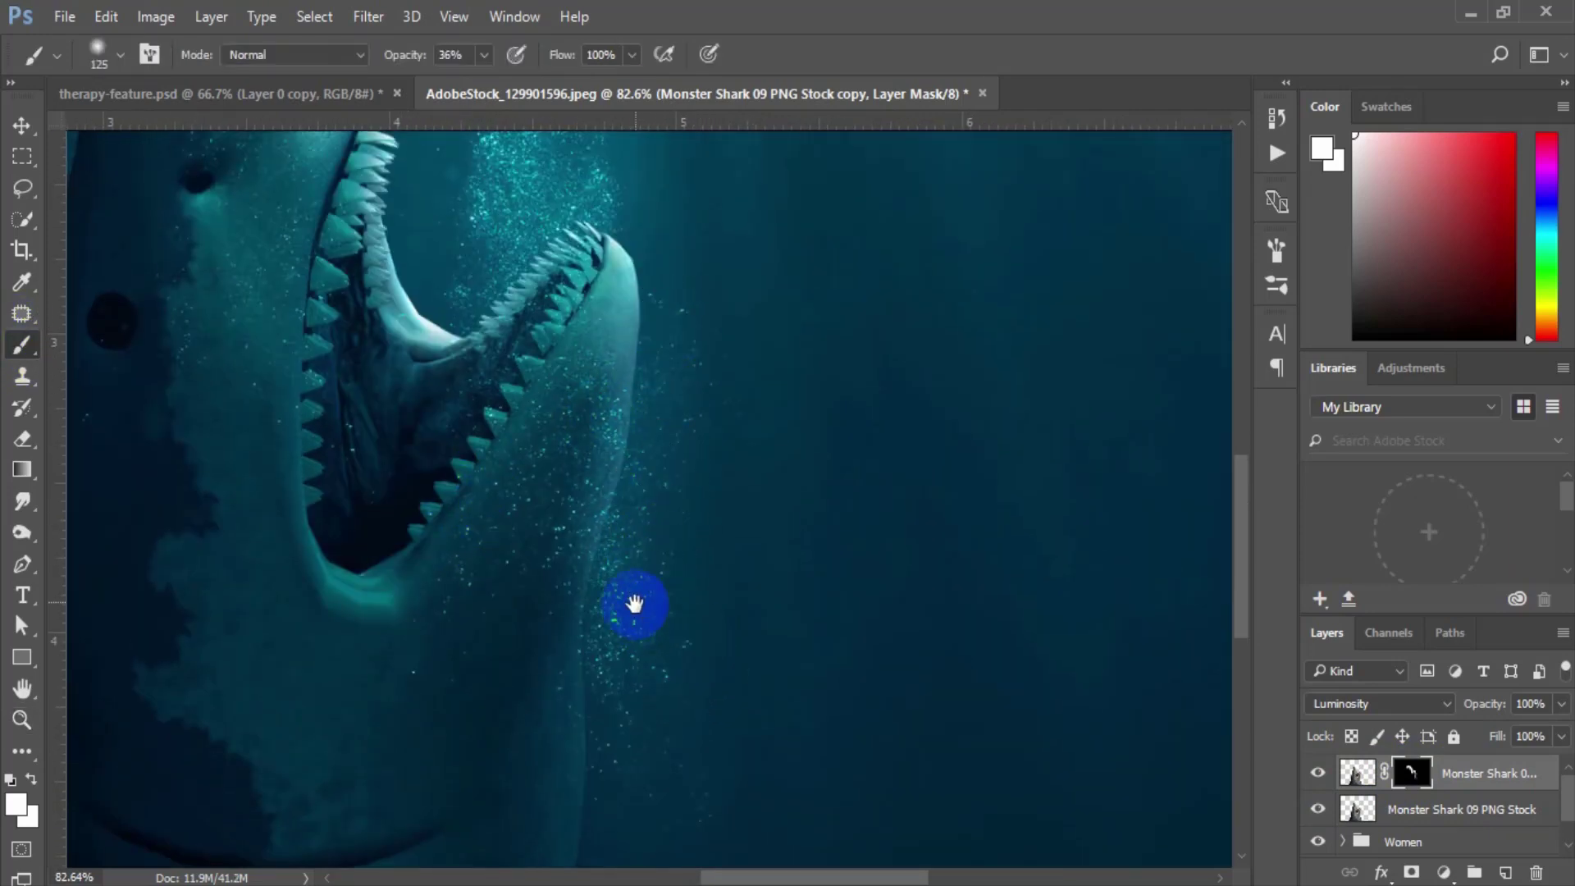
left_click_drag(634, 603, 681, 352)
left_click_drag(699, 583, 764, 368)
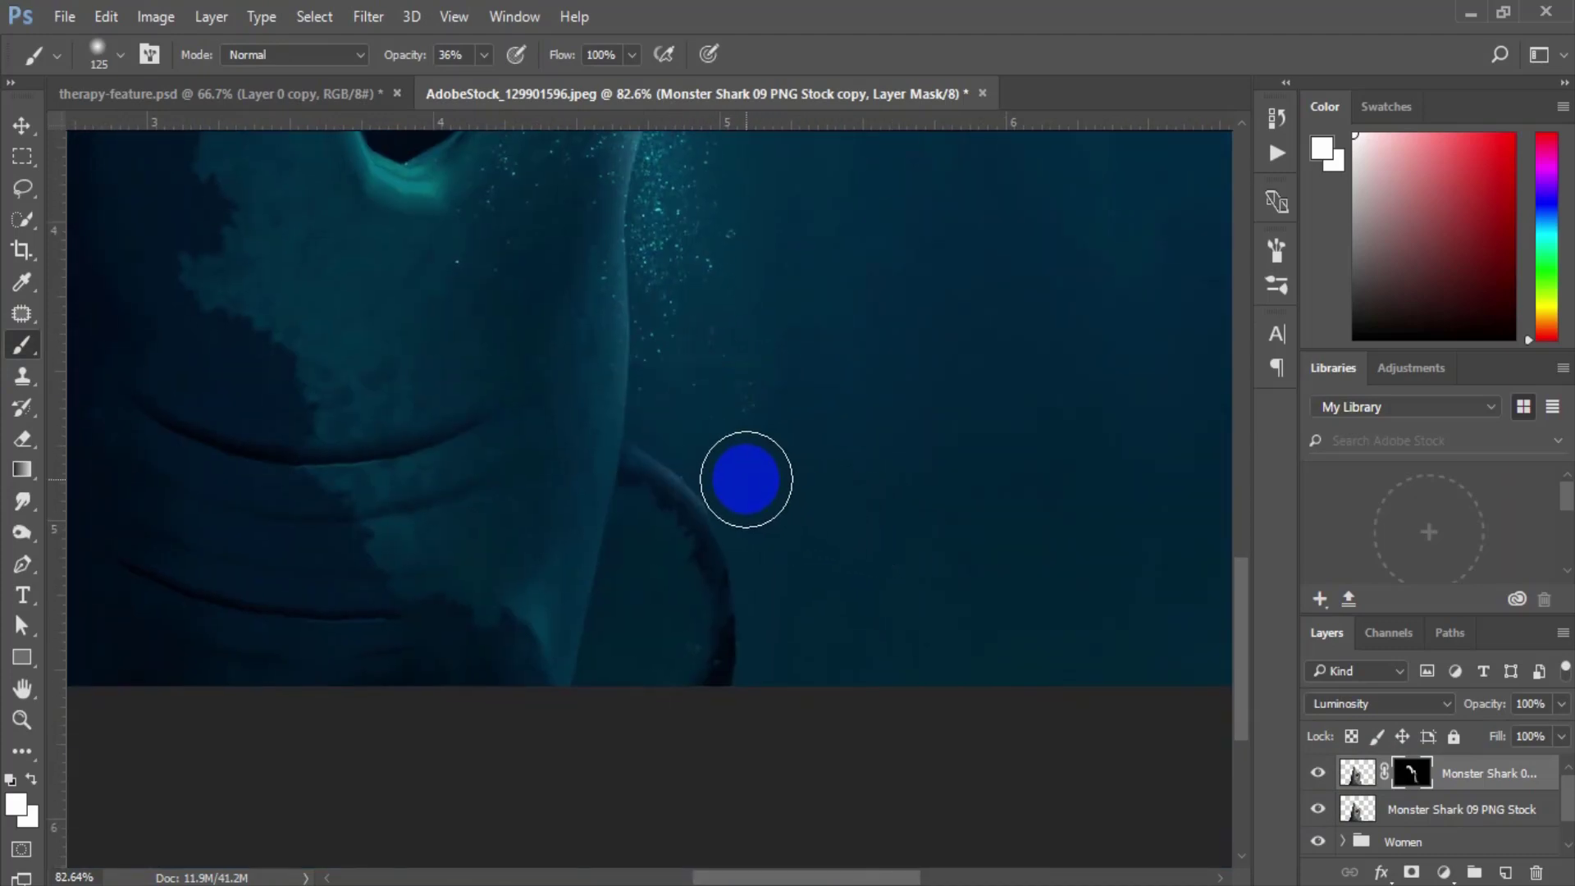
left_click(21, 721)
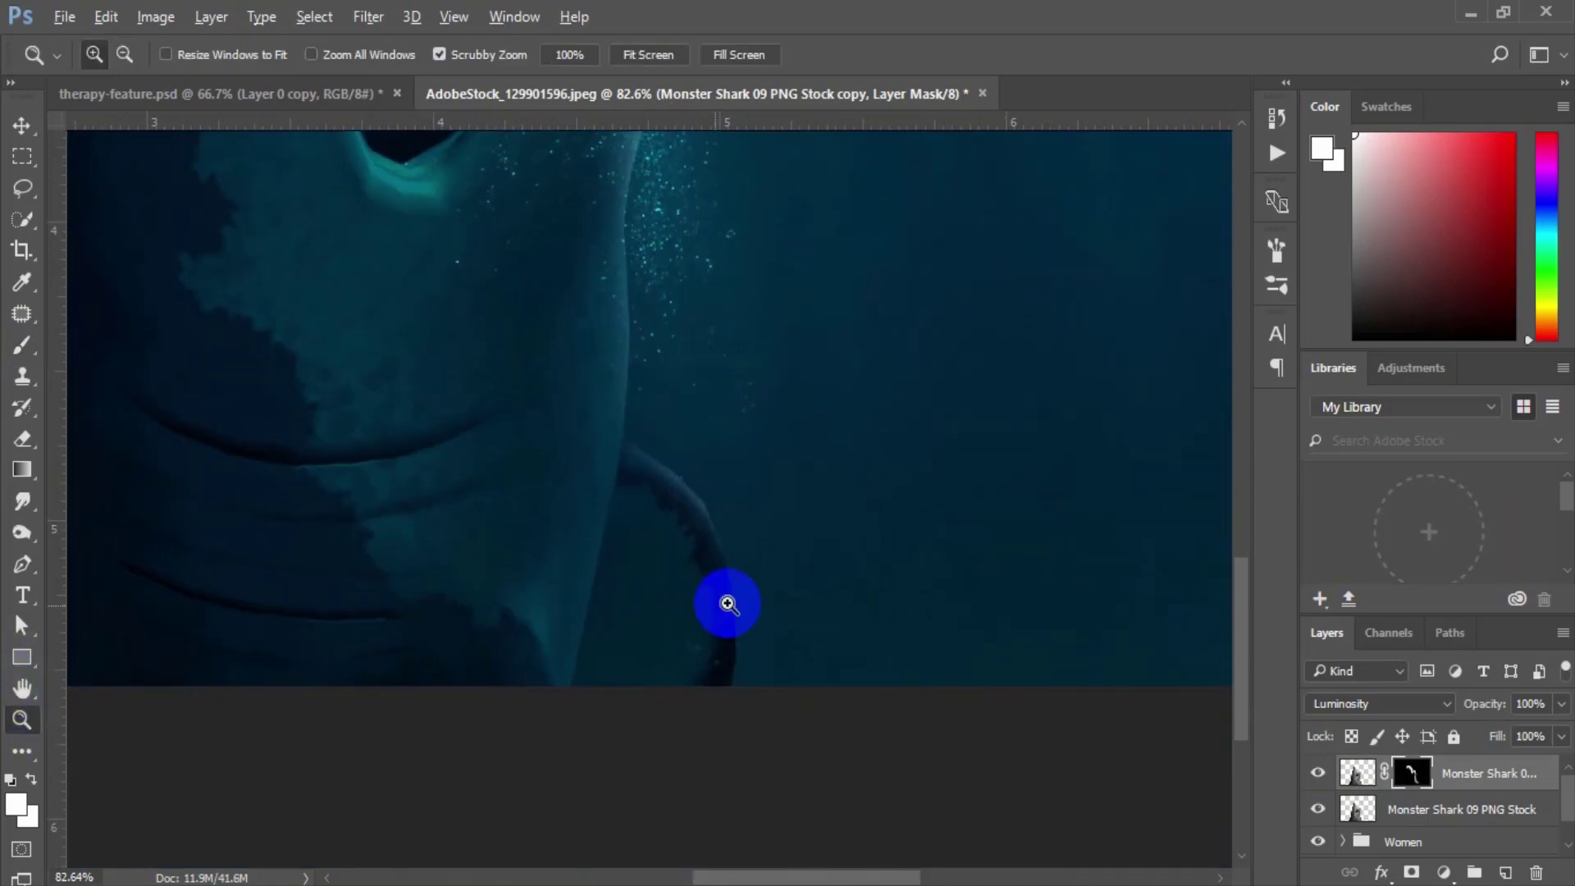
left_click_drag(725, 605, 647, 552)
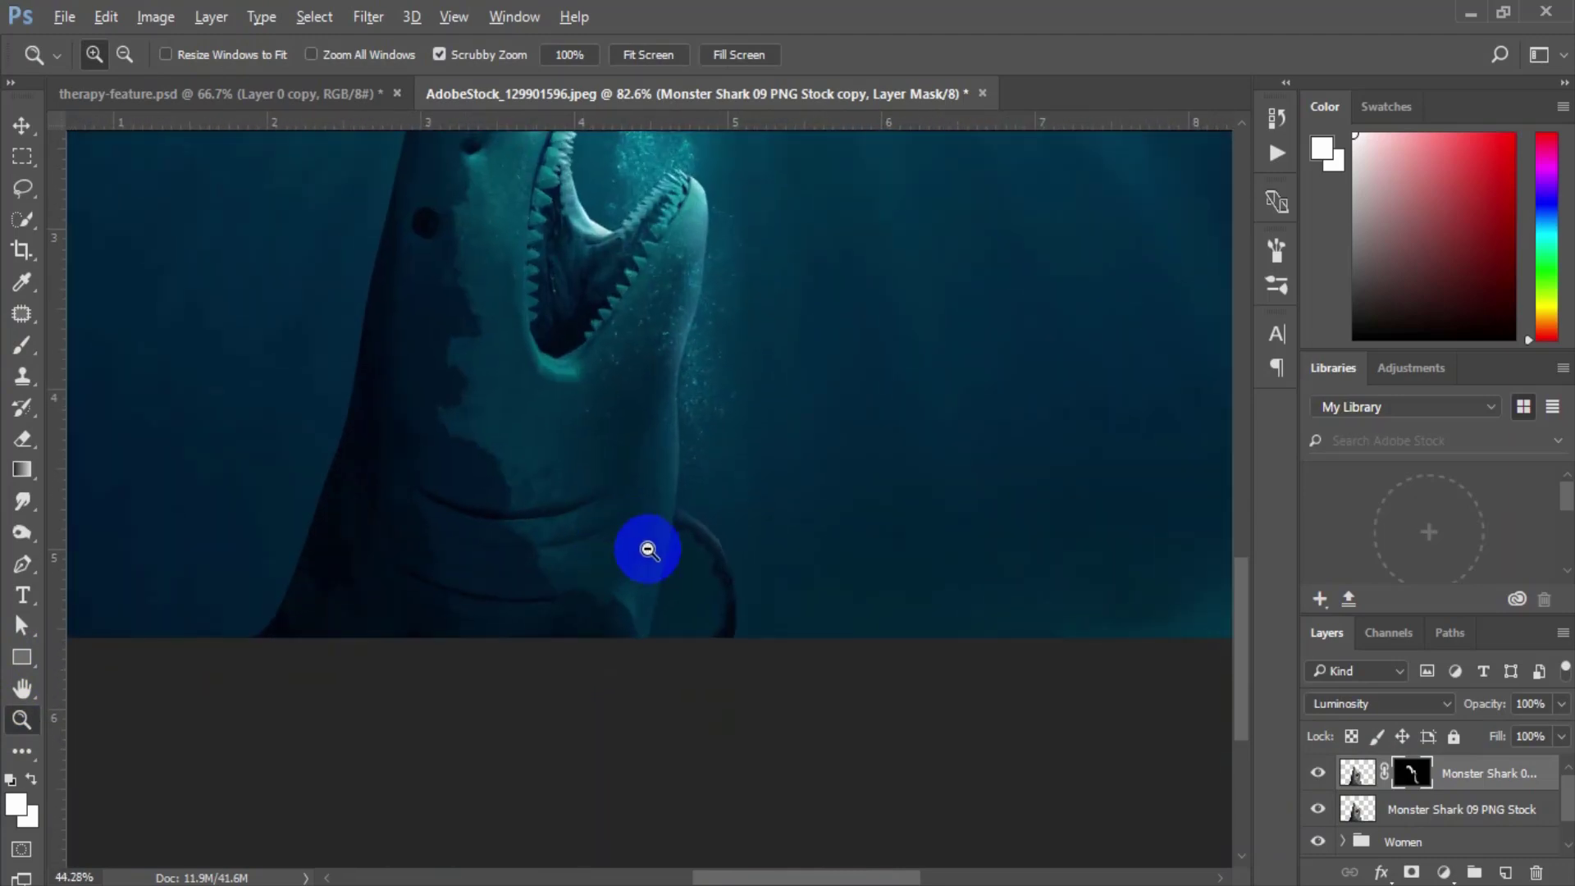
left_click(648, 550, "alt")
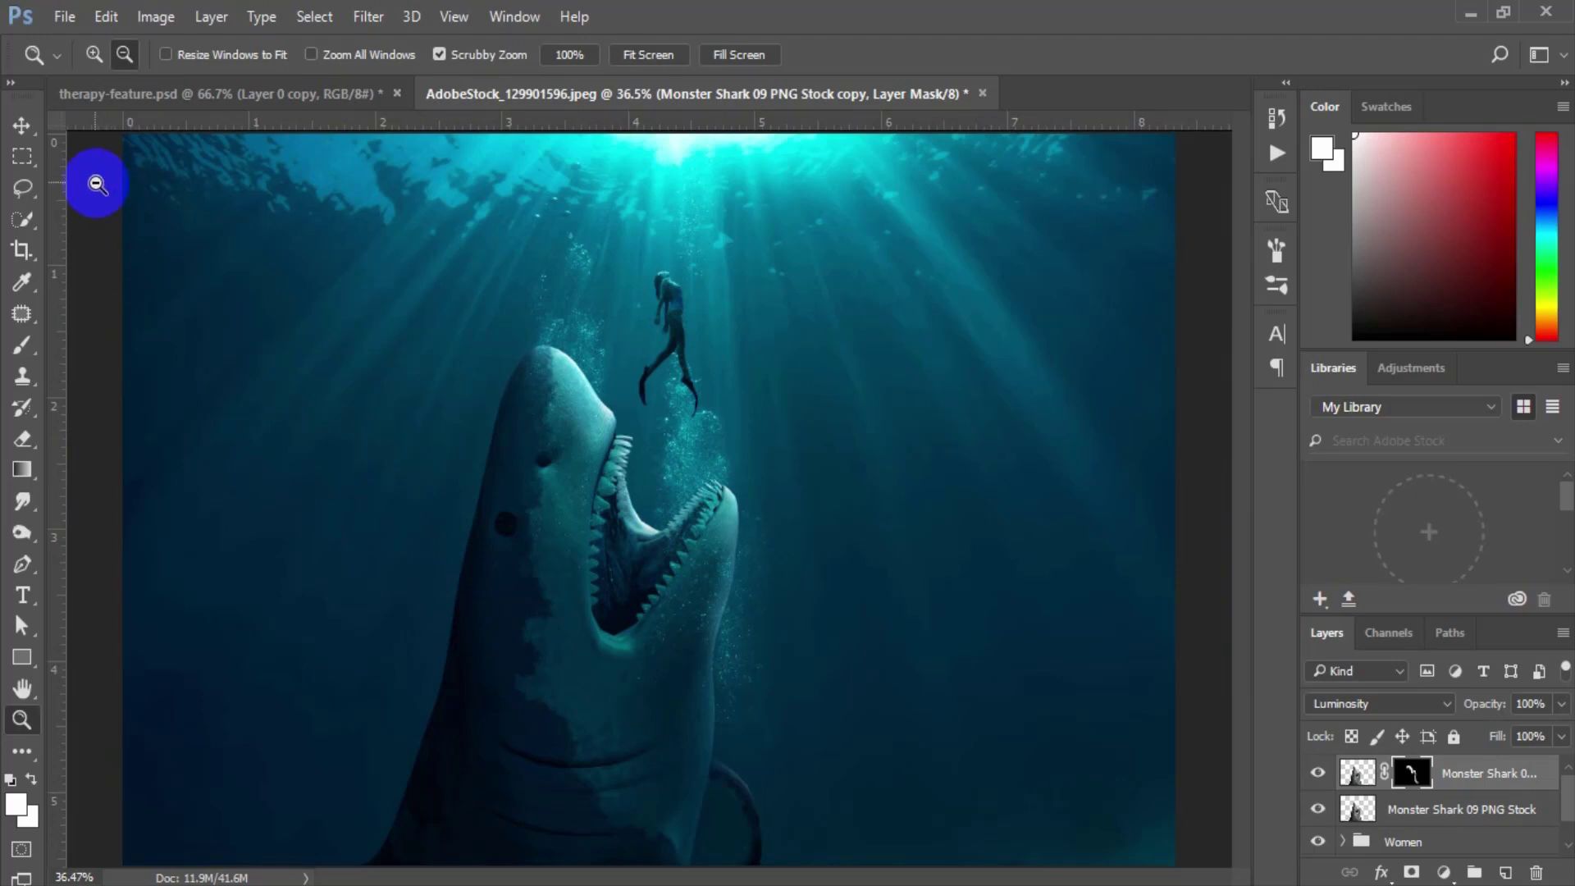
Step: Add a new layer above the masked shark copy and fill it with the merged composite using Apply Image
left_click(23, 128)
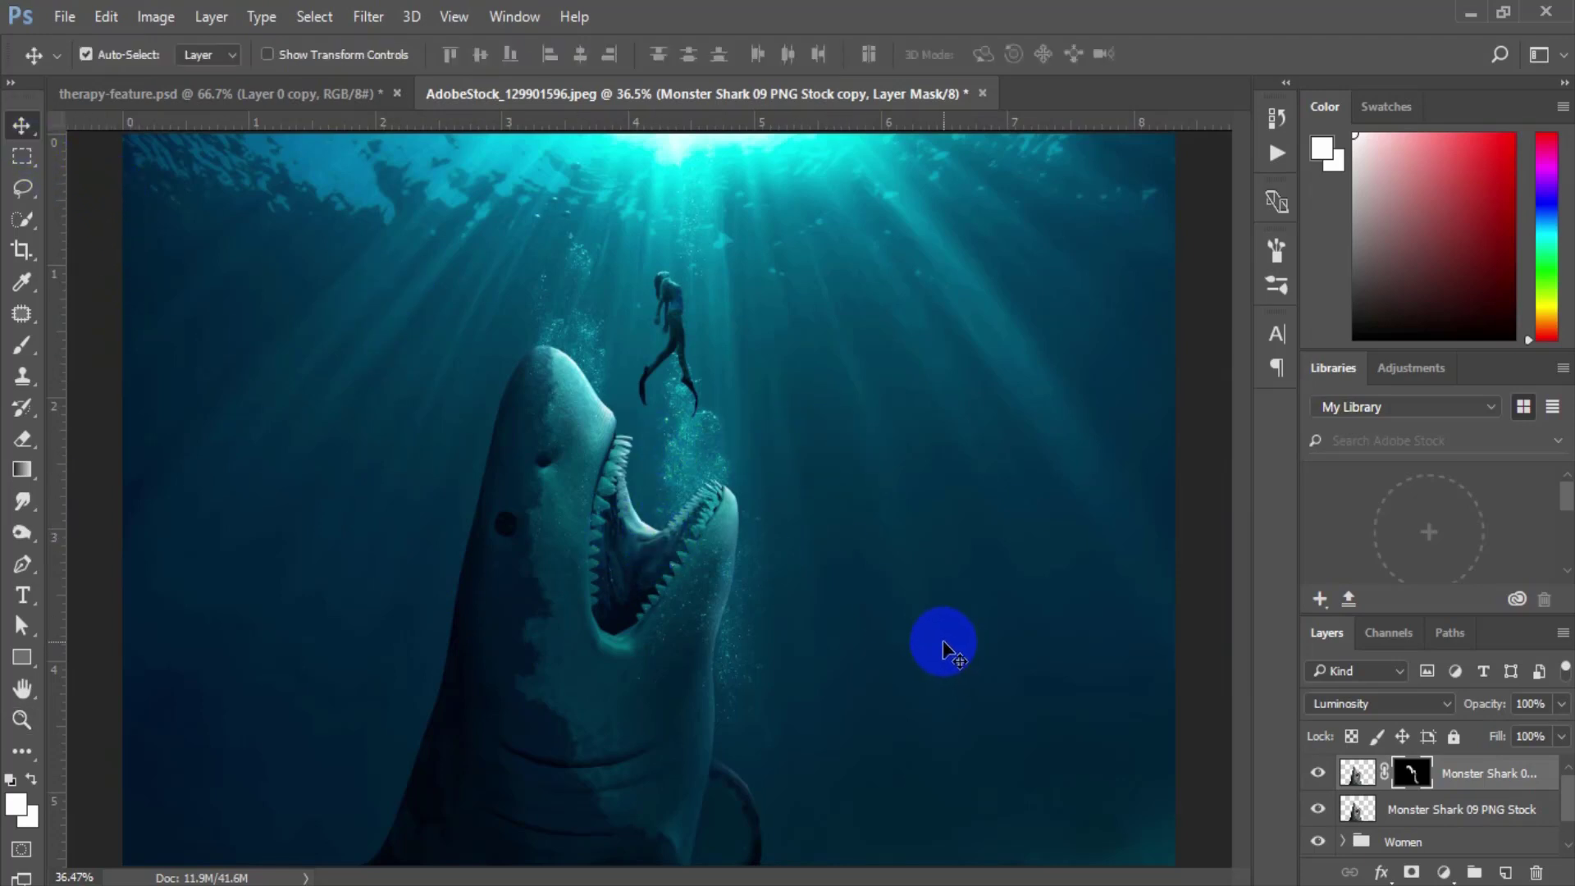
left_click(1489, 776)
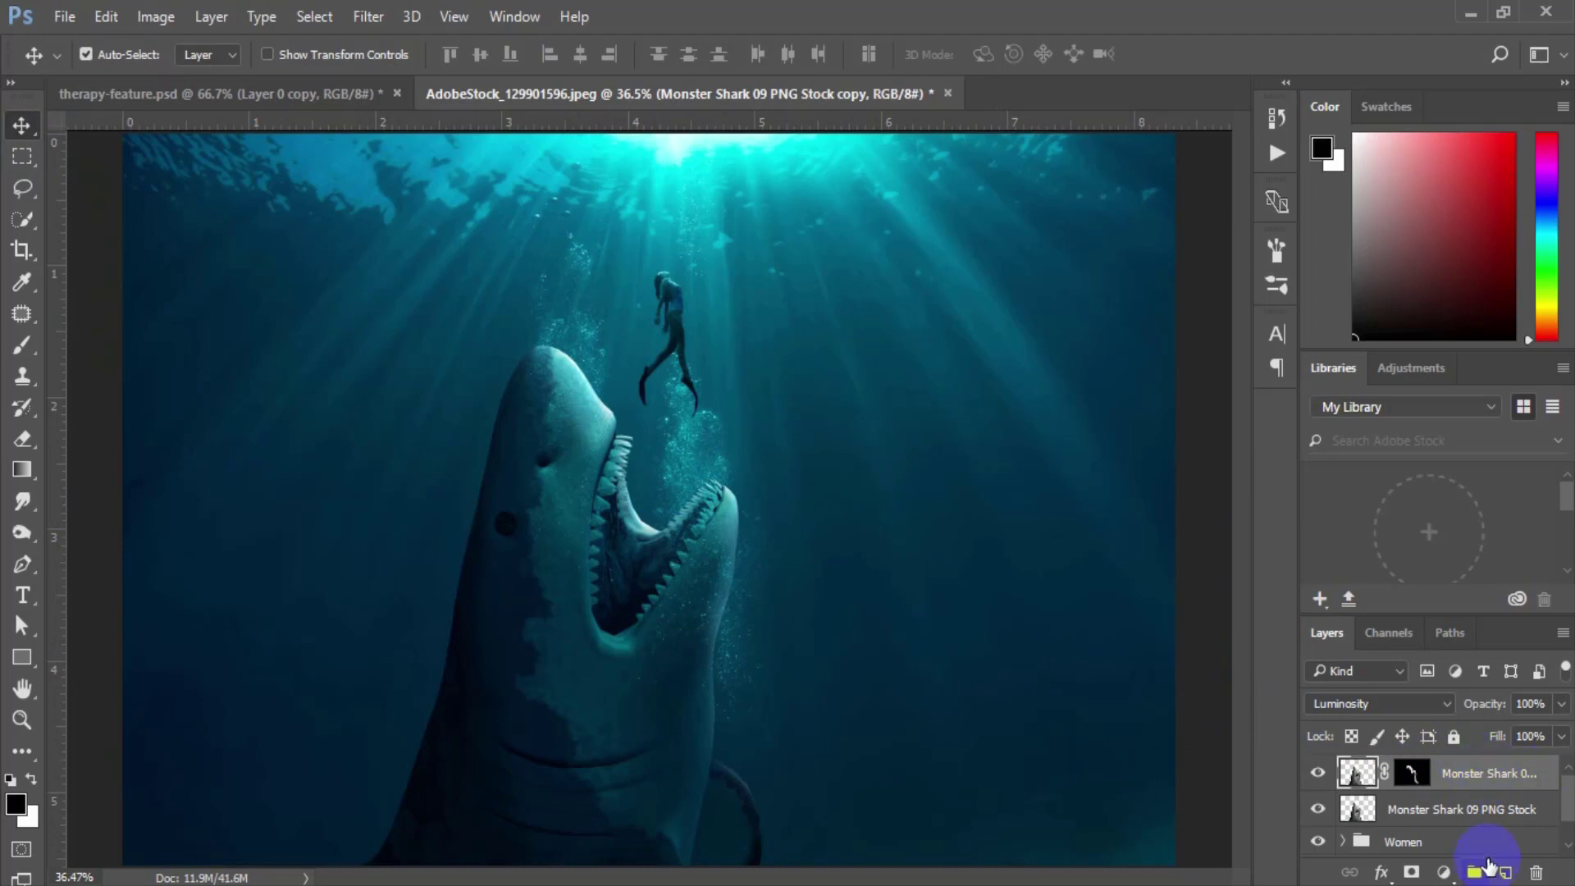
left_click(1506, 874)
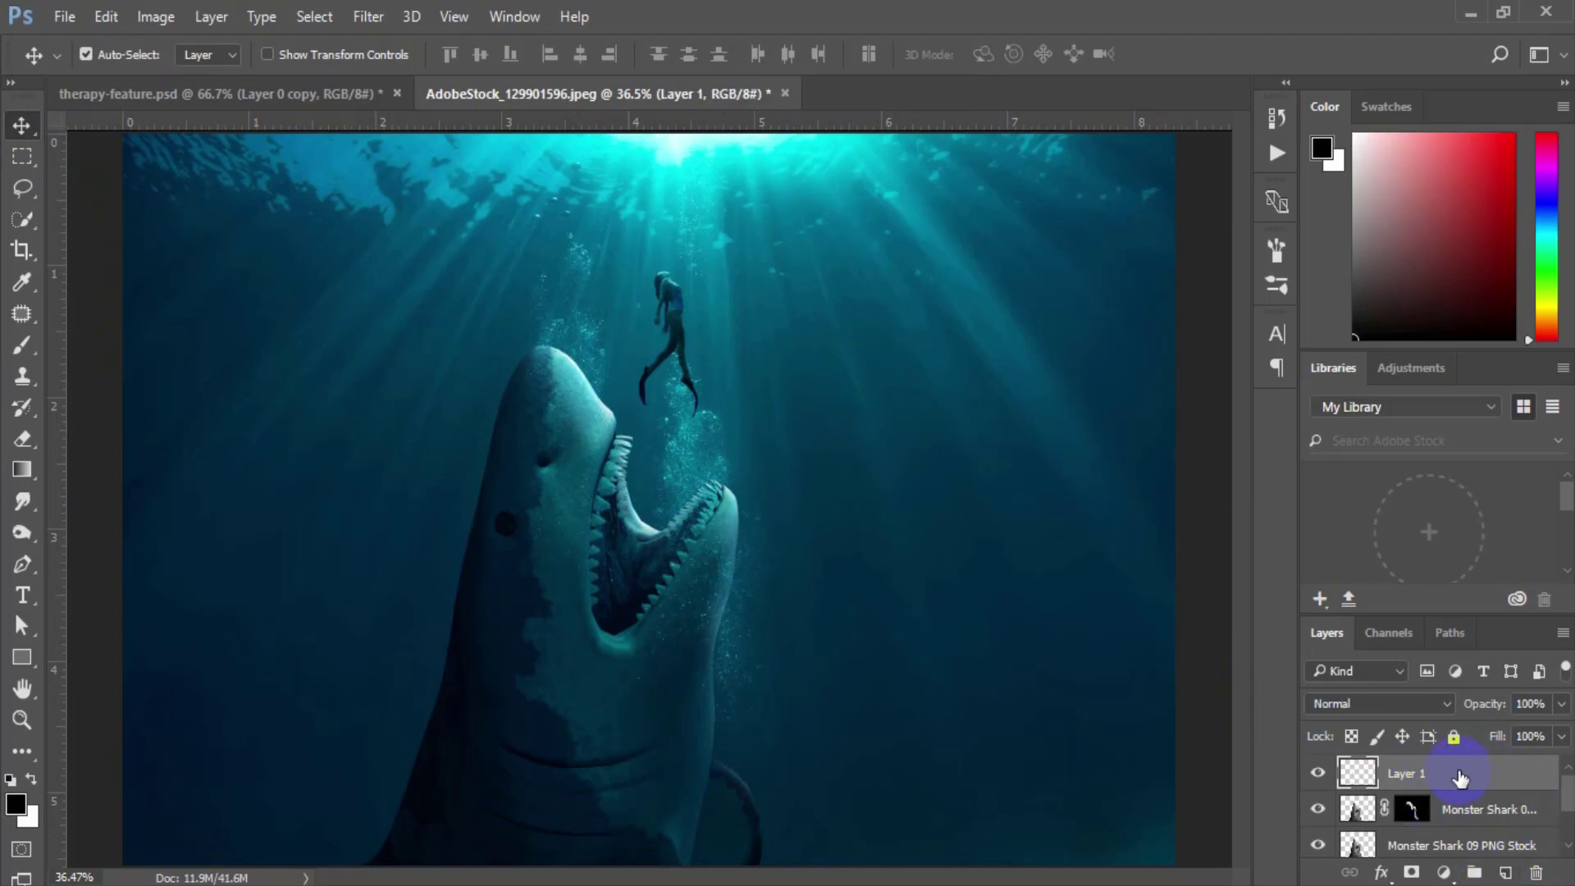
left_click(1318, 776)
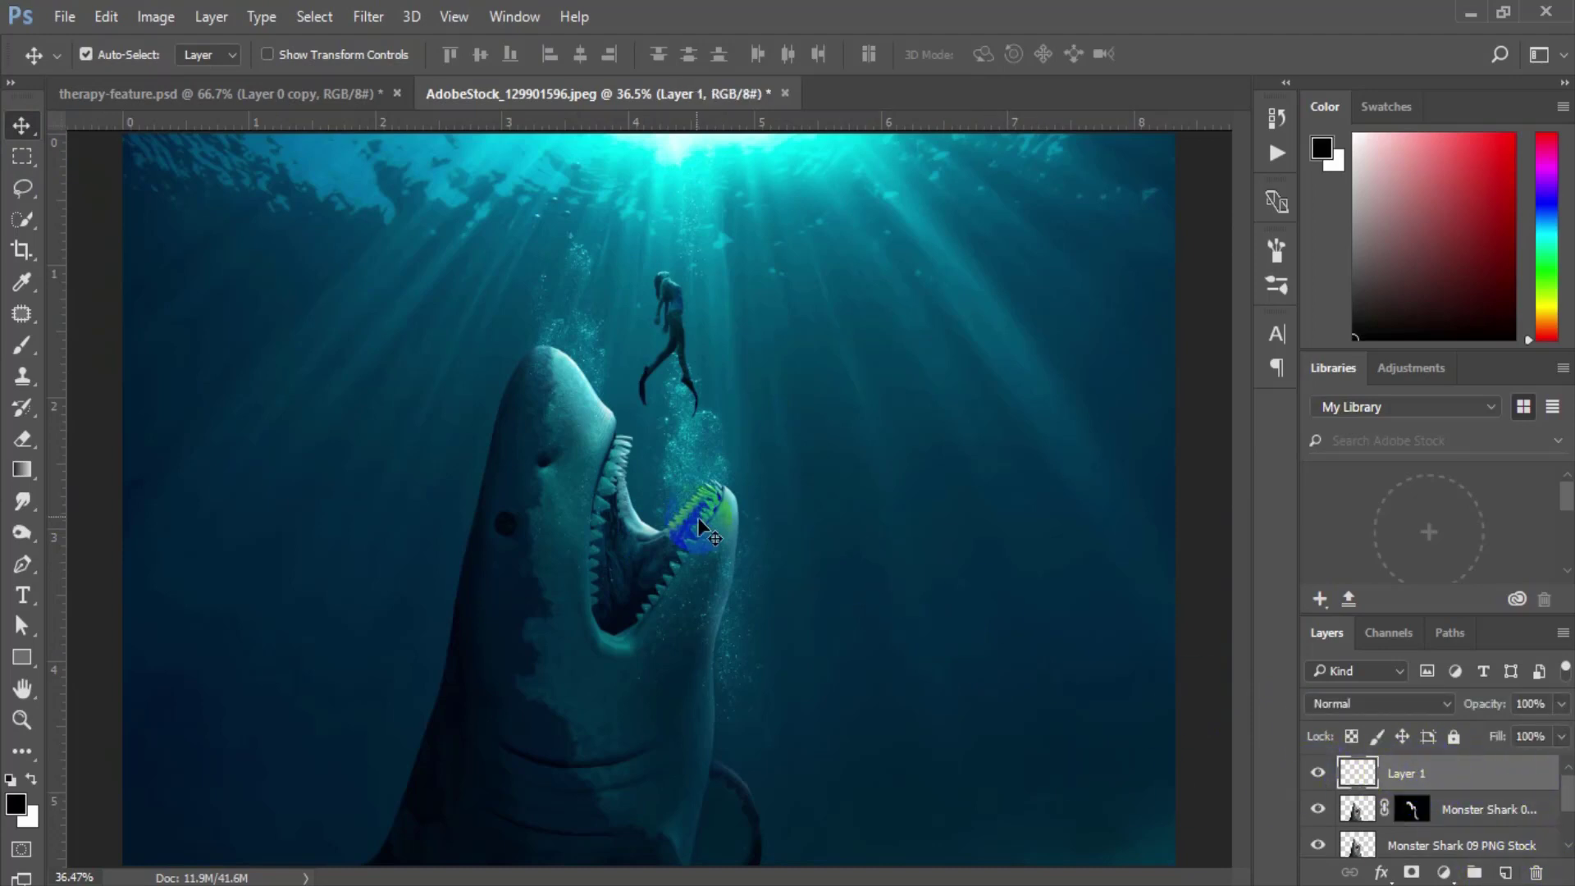
left_click(170, 27)
left_click(214, 361)
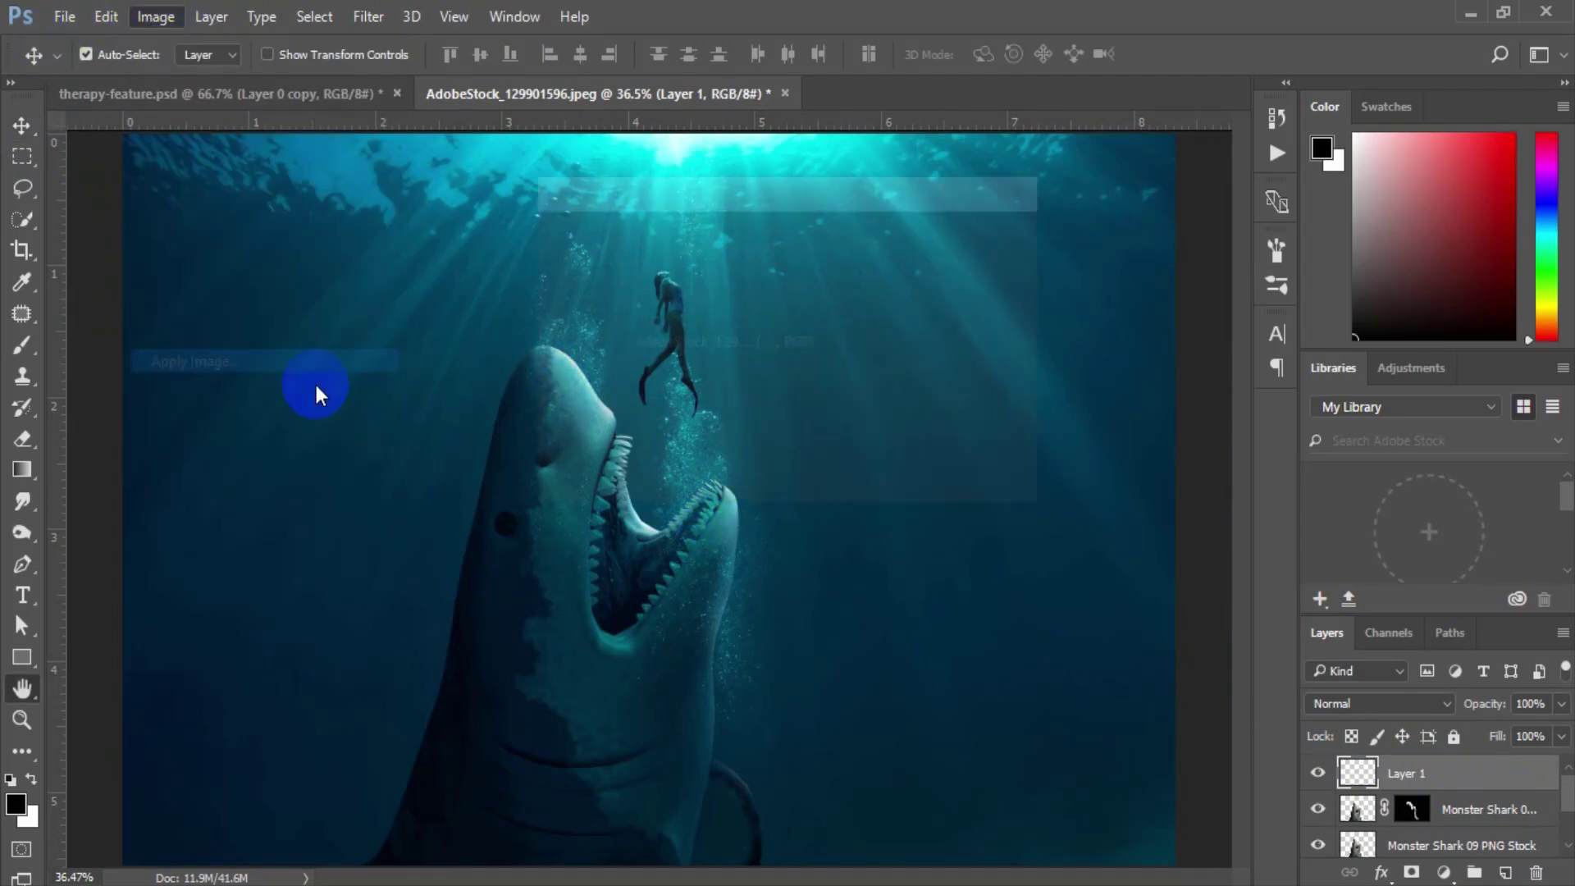
left_click(995, 249)
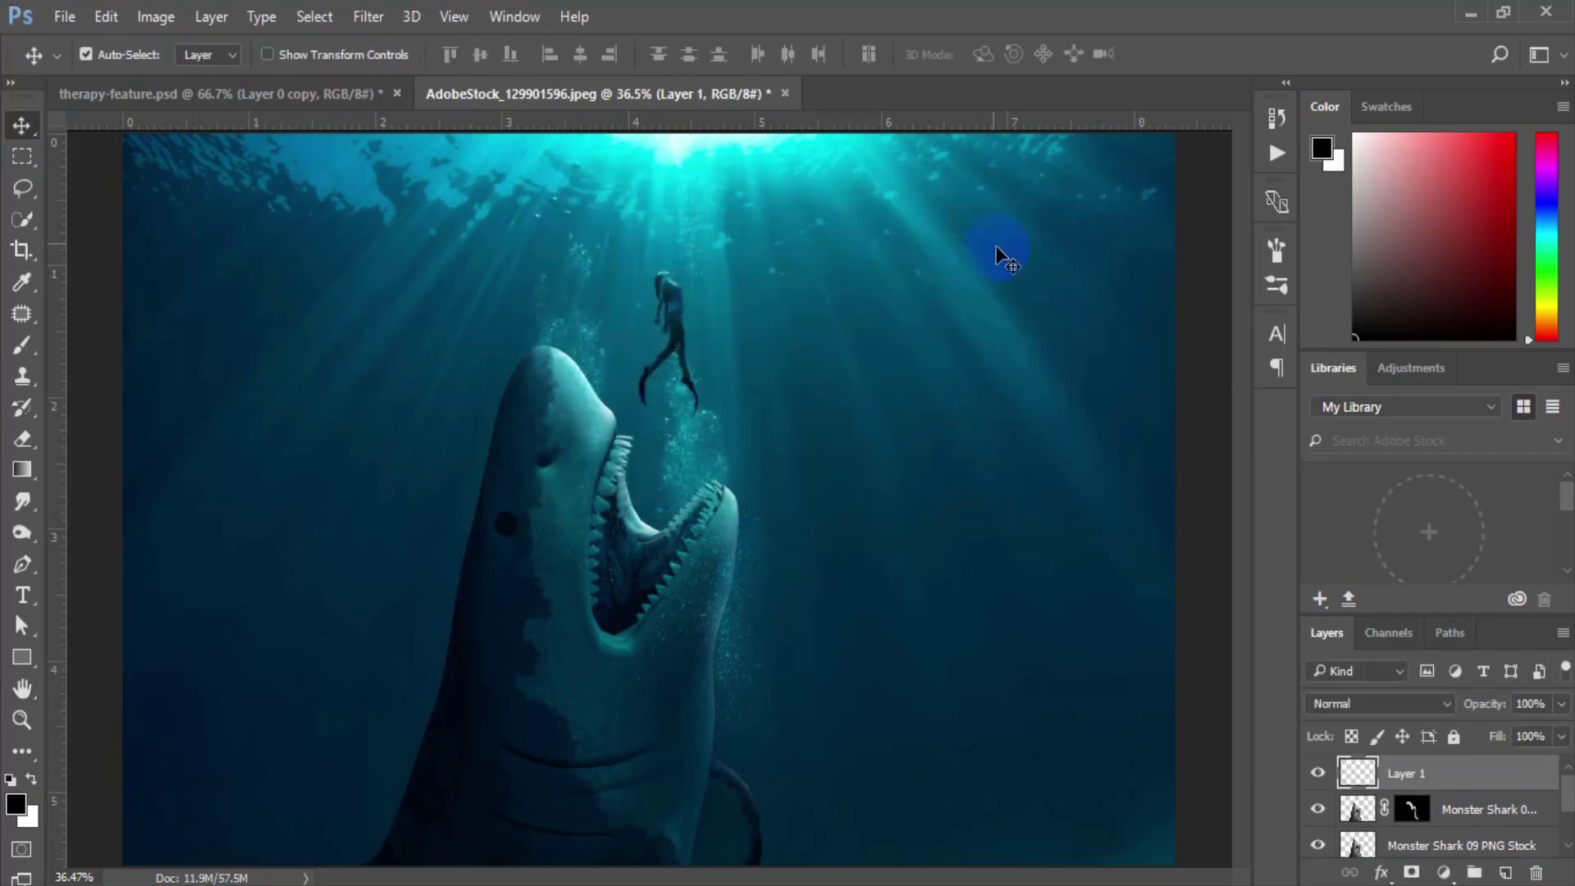
Step: Open the Camera Raw Filter on the merged layer and draw a tall radial filter around the diver and the shark's head
left_click(368, 18)
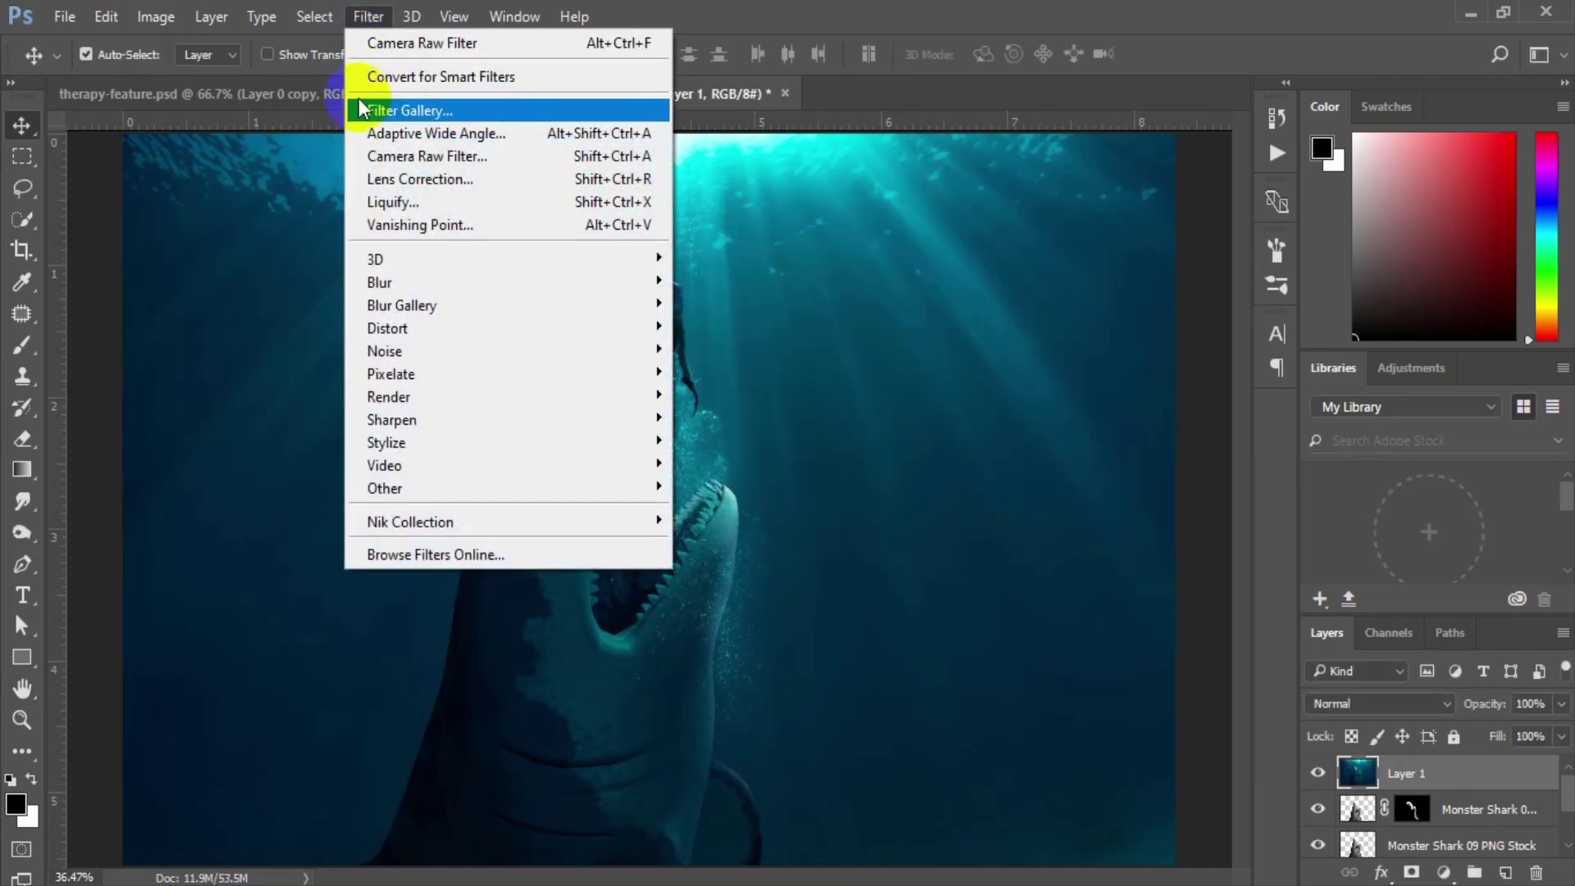
left_click(423, 157)
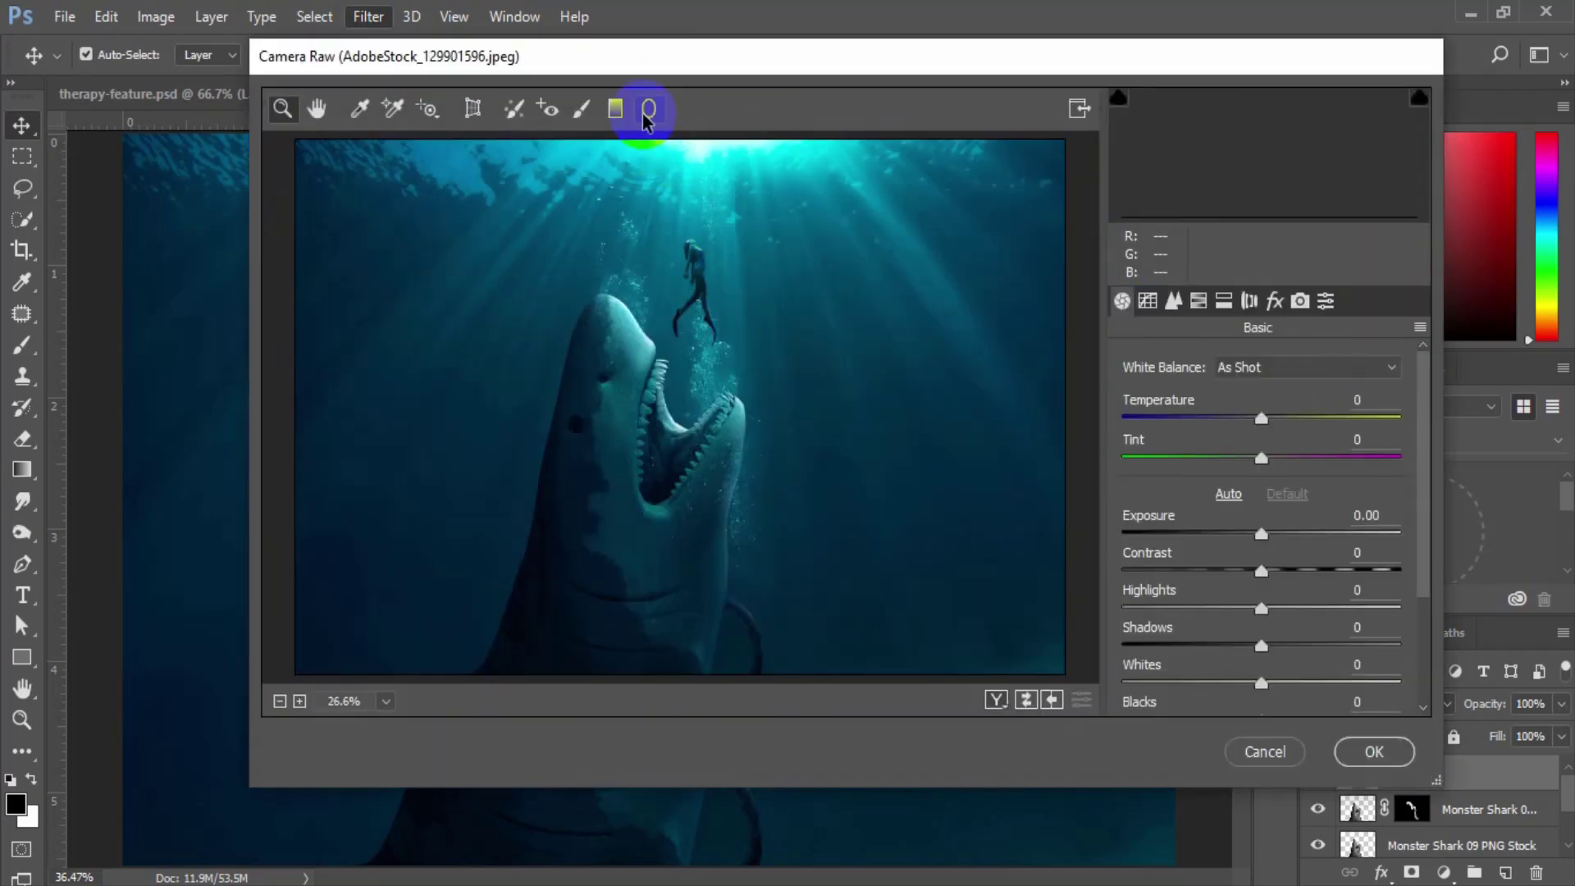
left_click(649, 108)
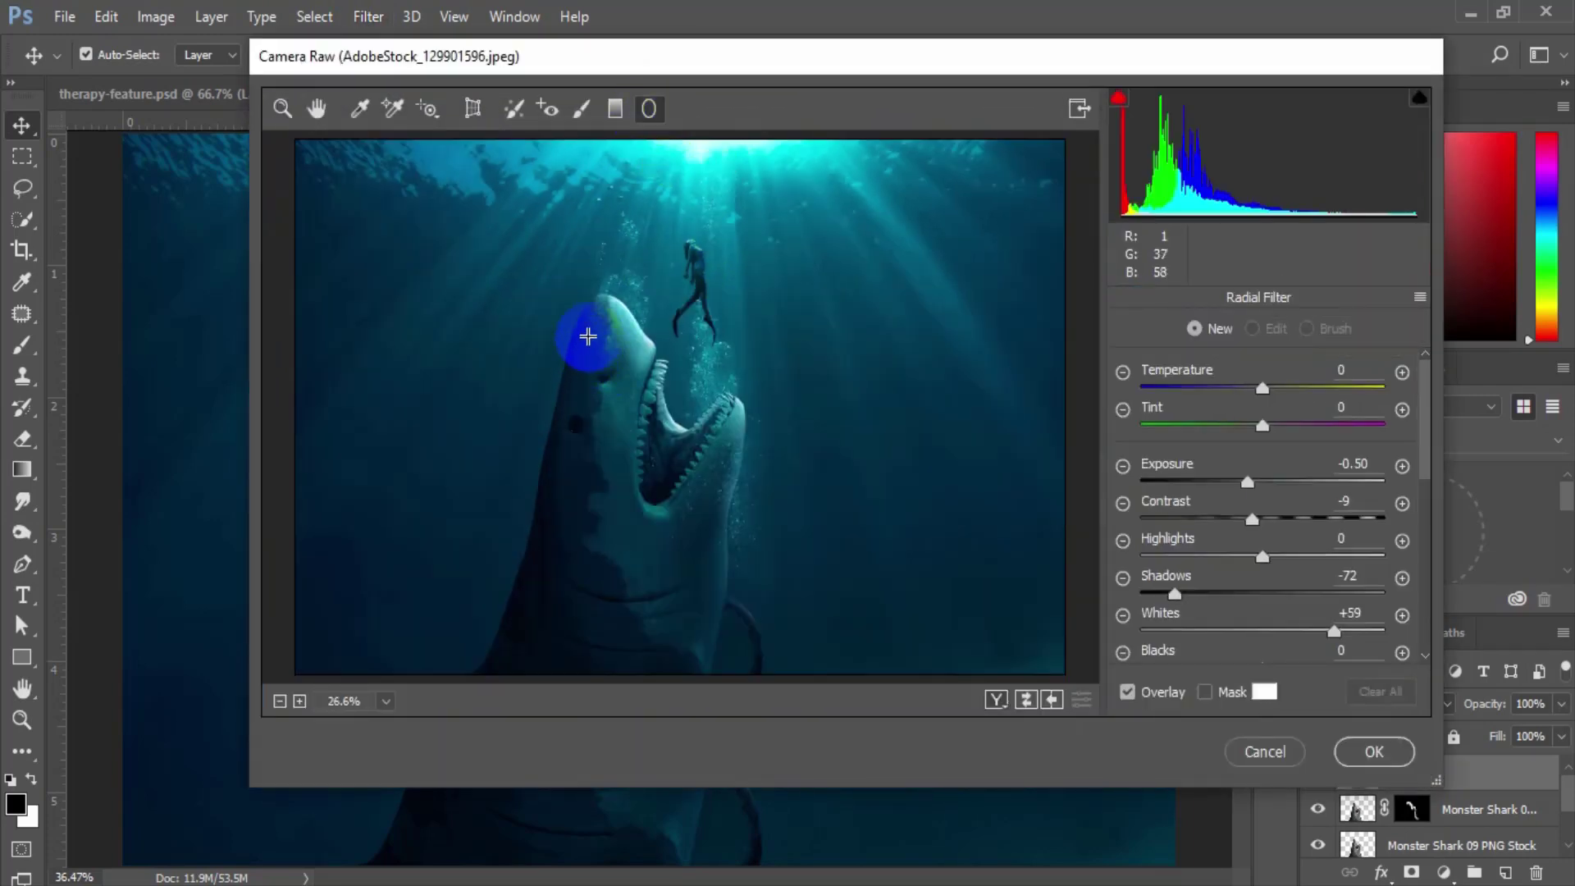
left_click_drag(583, 333, 838, 528)
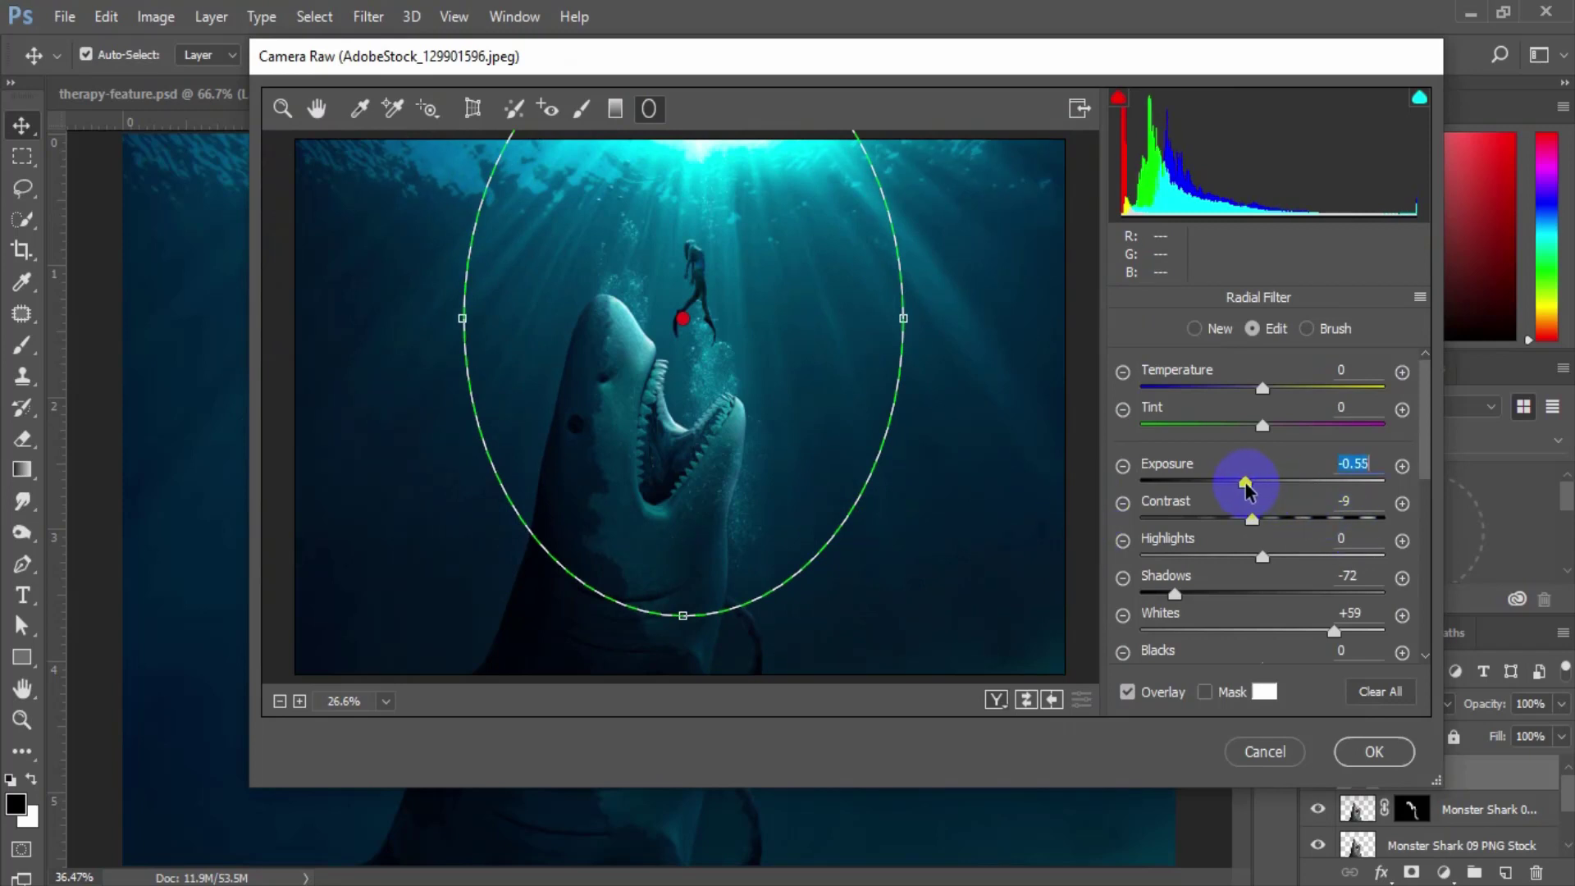
Step: Set the radial filter to Exposure -1.05, Contrast +20, Shadows -73 and Blacks -5, and apply the Camera Raw edit
left_click_drag(1246, 484, 1291, 523)
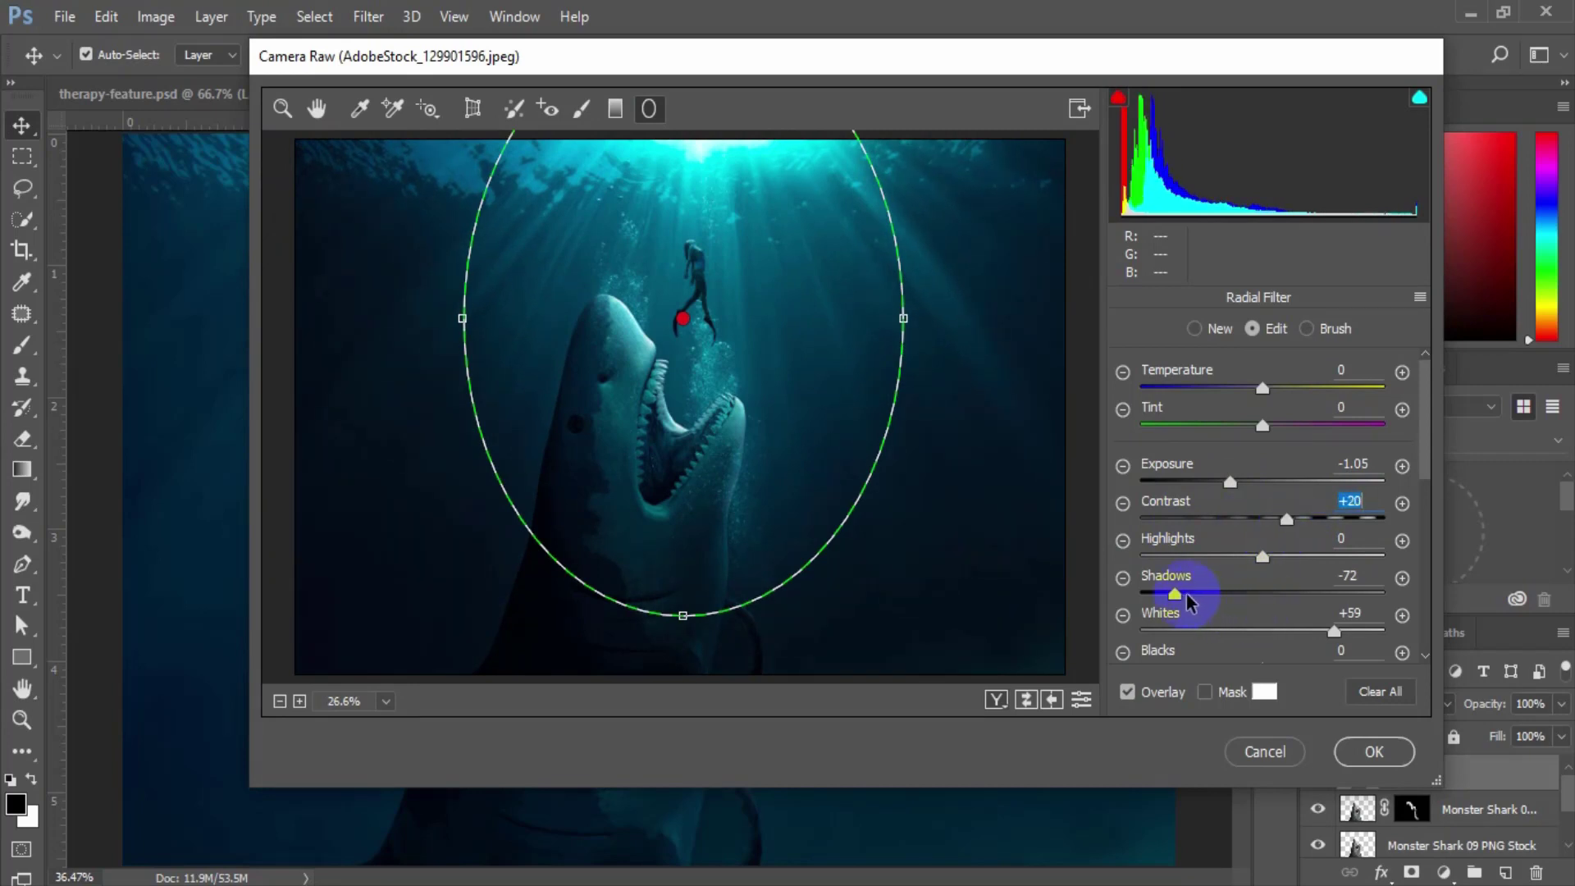
left_click_drag(1190, 604, 1258, 614)
scroll(1288, 644, "down", 1)
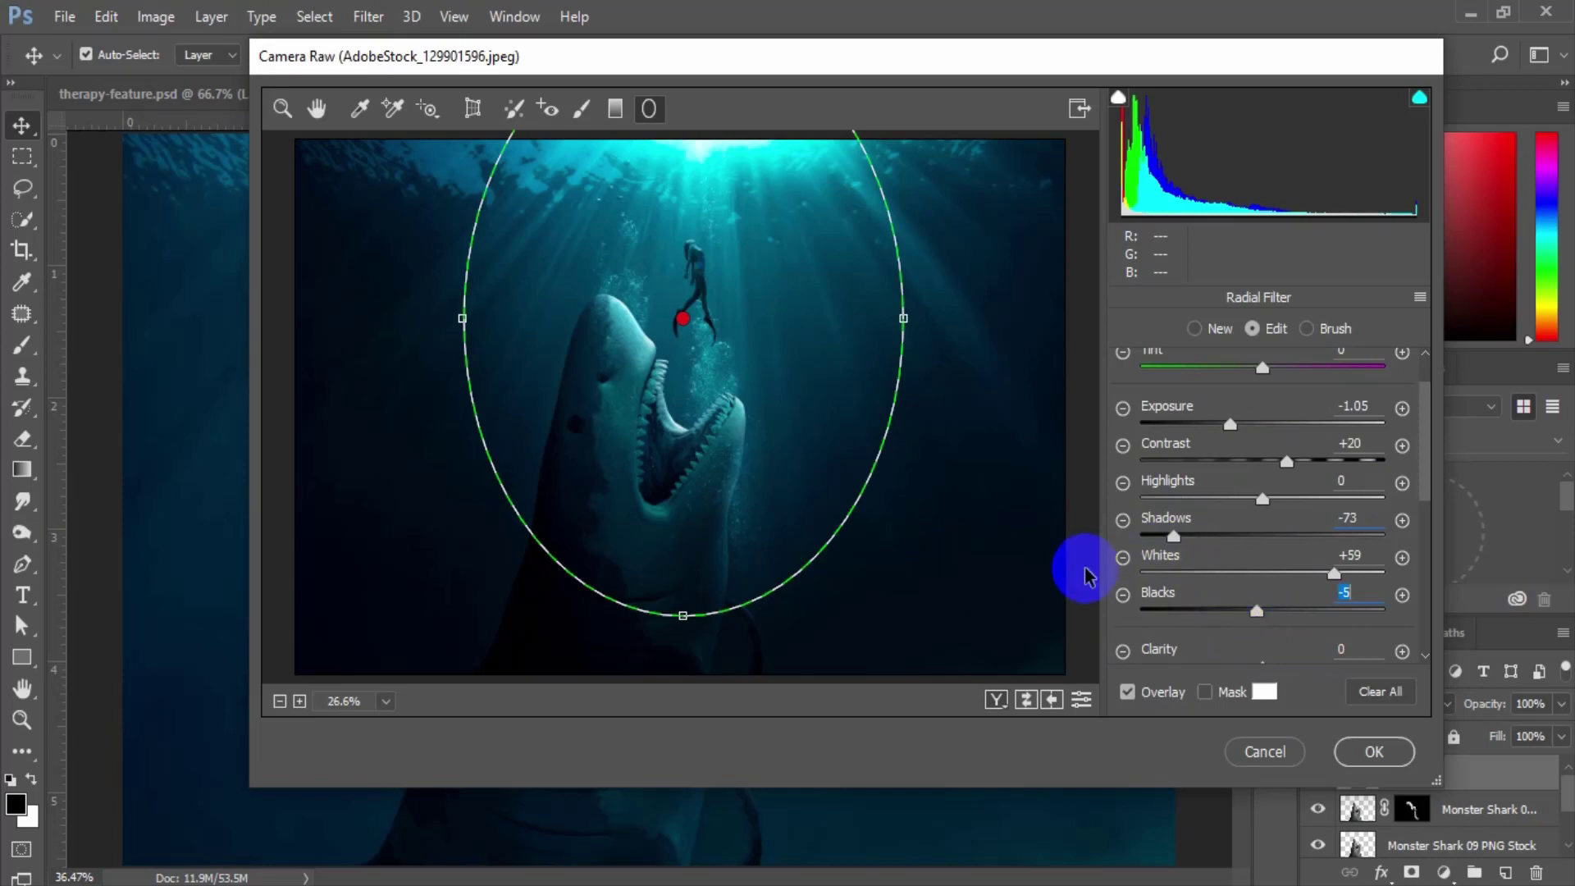
left_click(1362, 751)
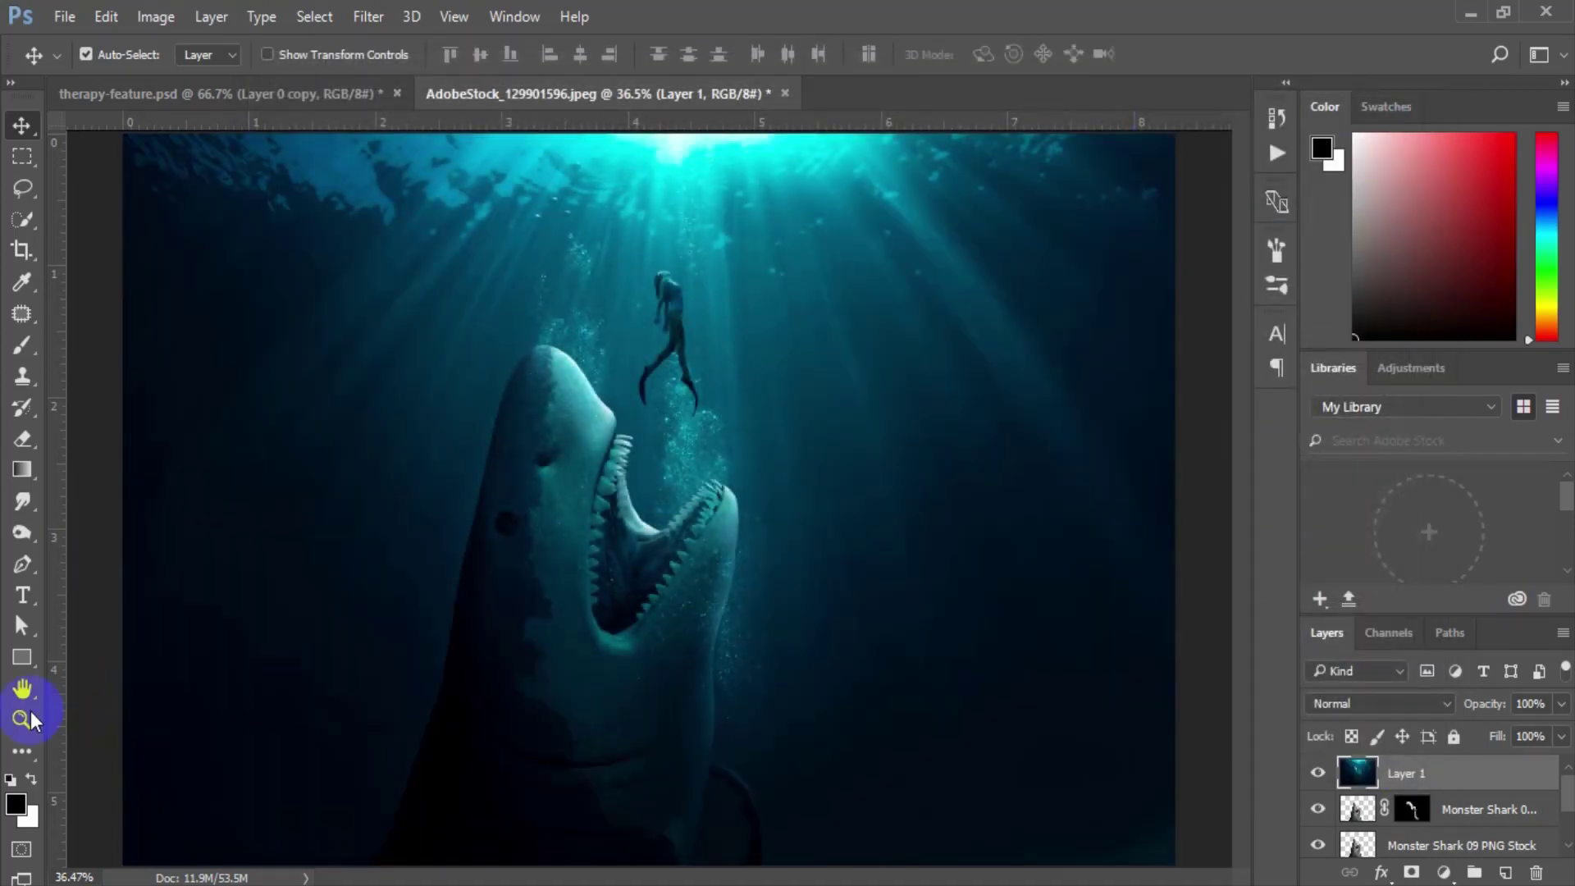
Step: Compare the whole composite with and without the merged, darkened layer, and leave the layer shown
left_click(22, 719)
left_click_drag(474, 722, 795, 622)
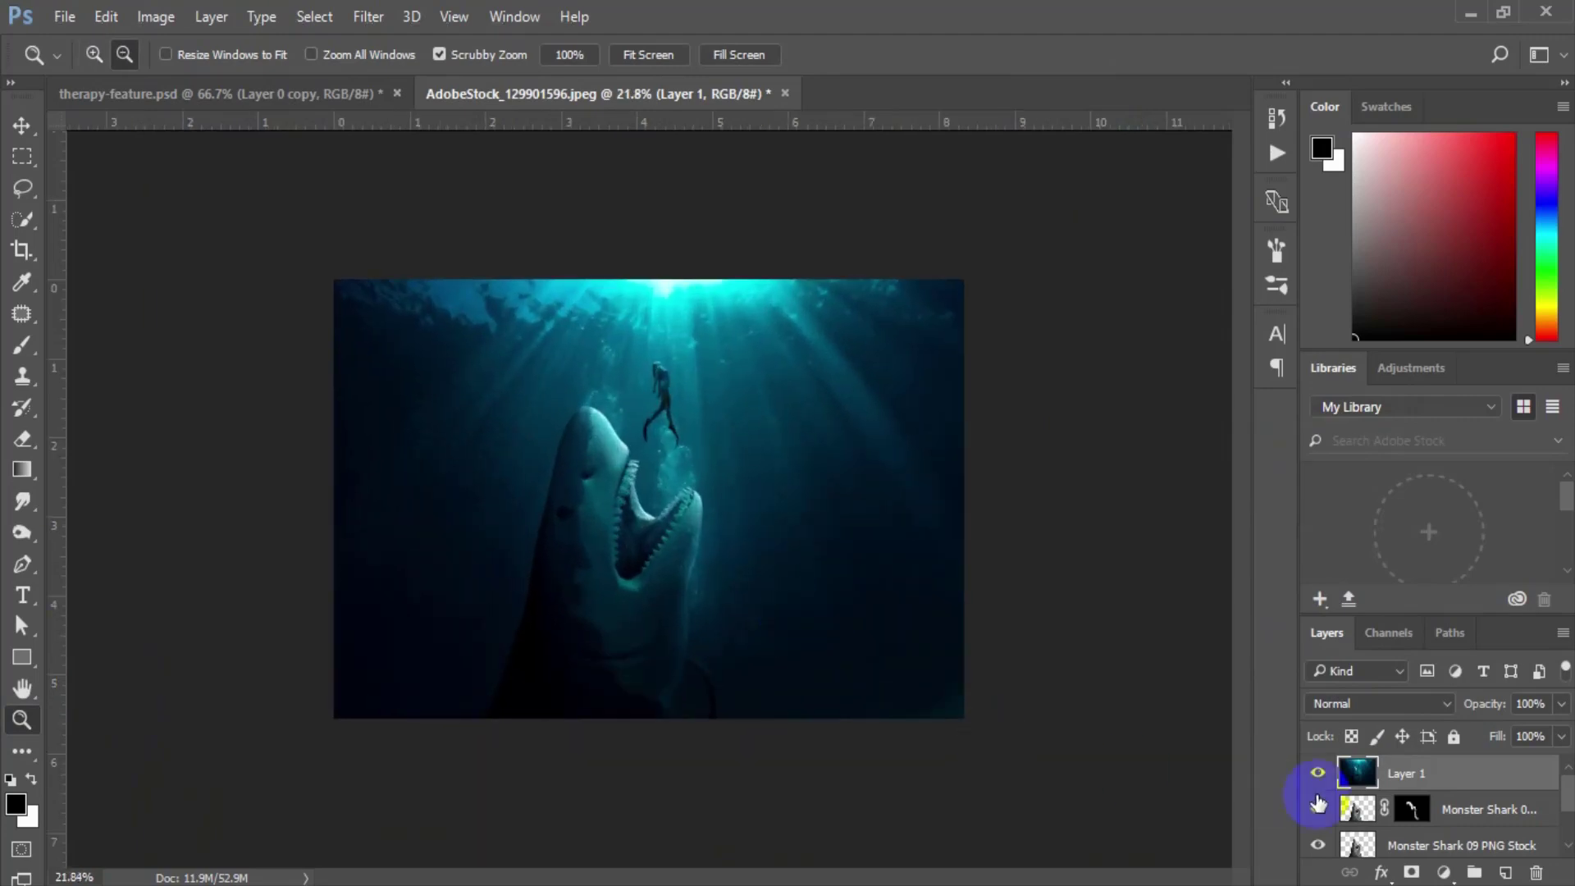
left_click(1318, 775)
left_click(1318, 775)
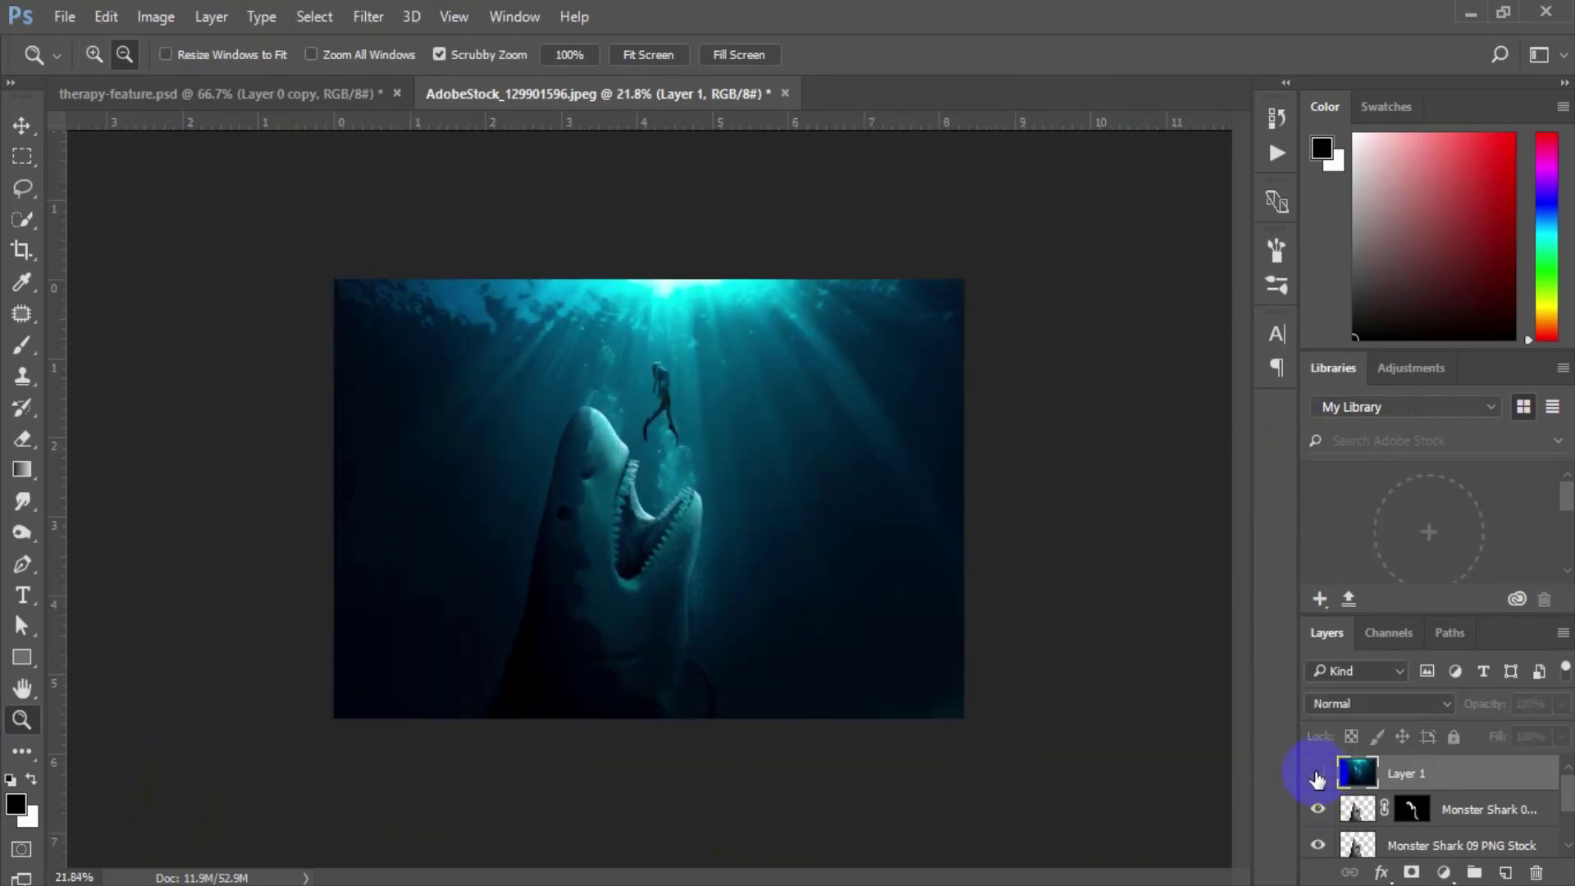
left_click(1318, 774)
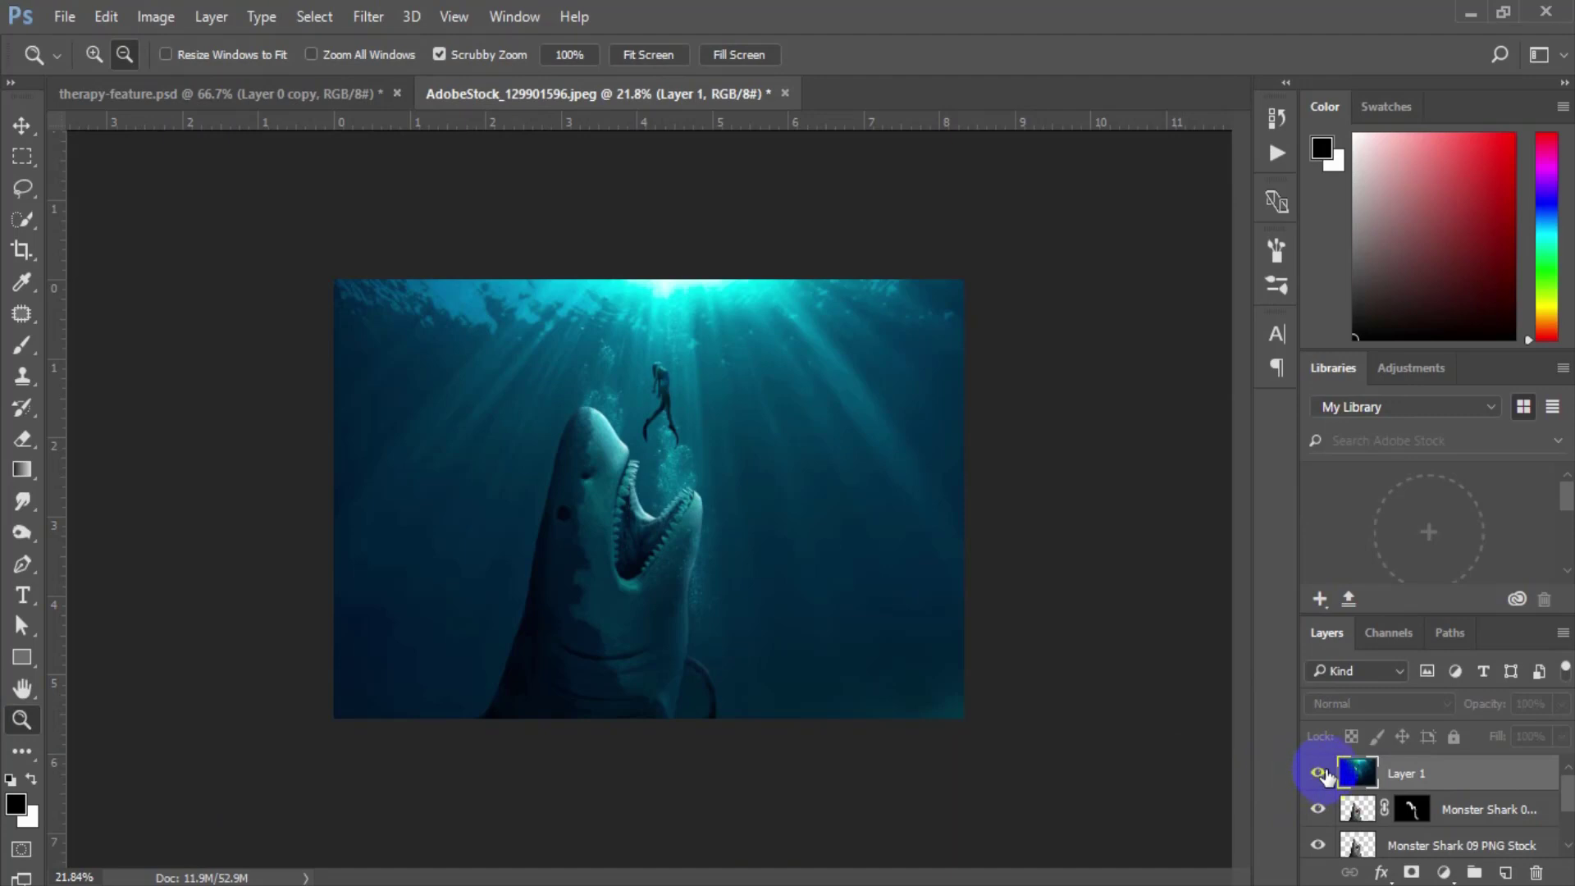
left_click(1318, 775)
mouse_move(823, 649)
left_mouse_down()
mouse_move(661, 530)
mouse_move(820, 675)
left_mouse_up()
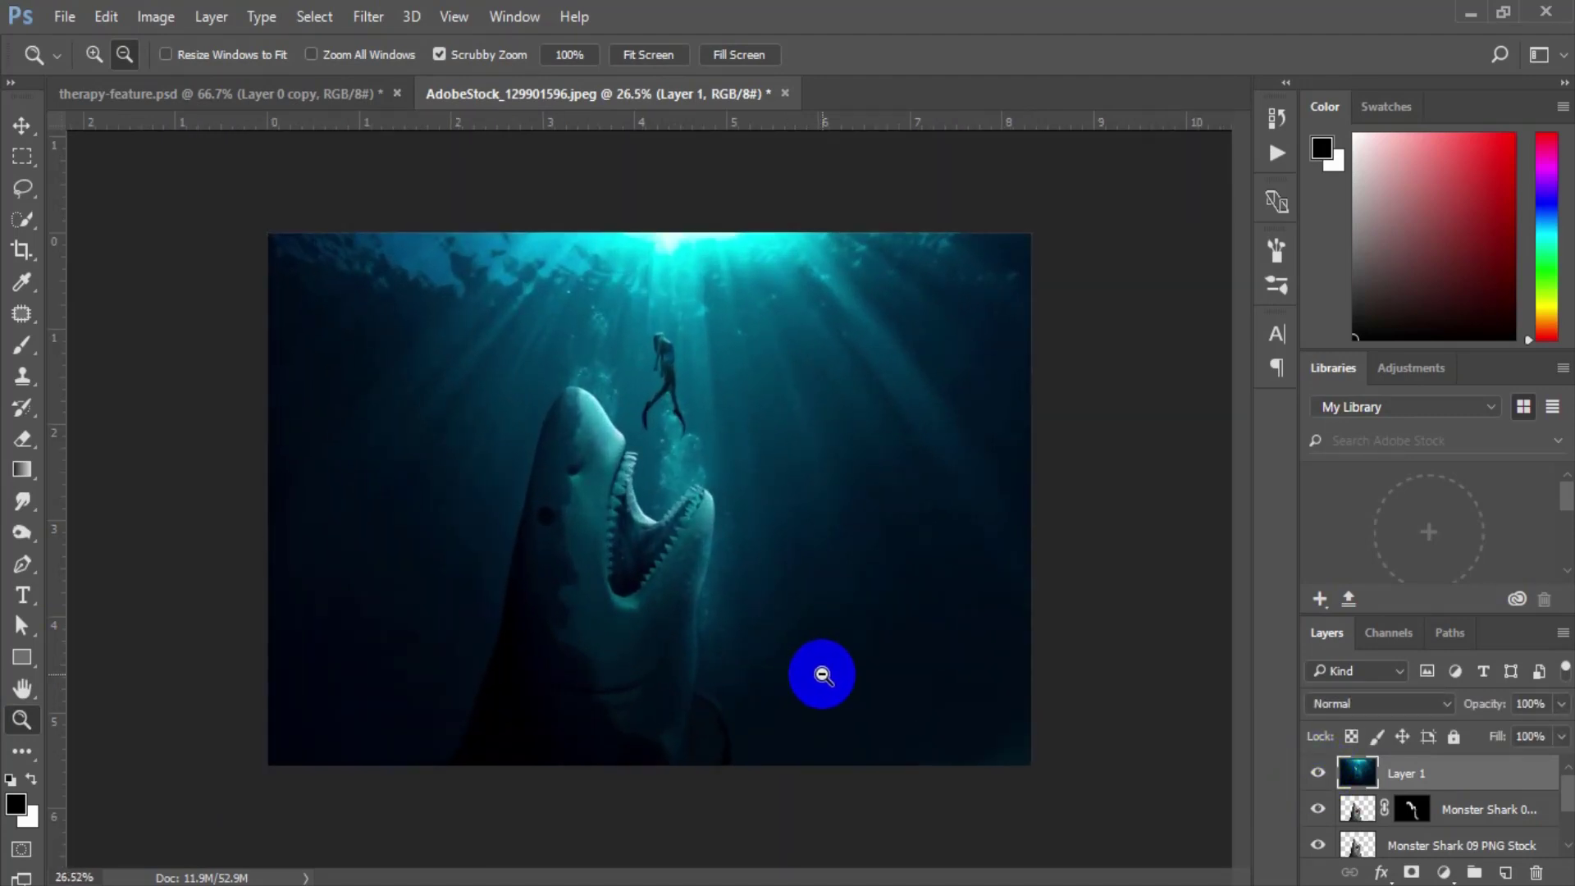
left_click_drag(822, 675, 823, 675)
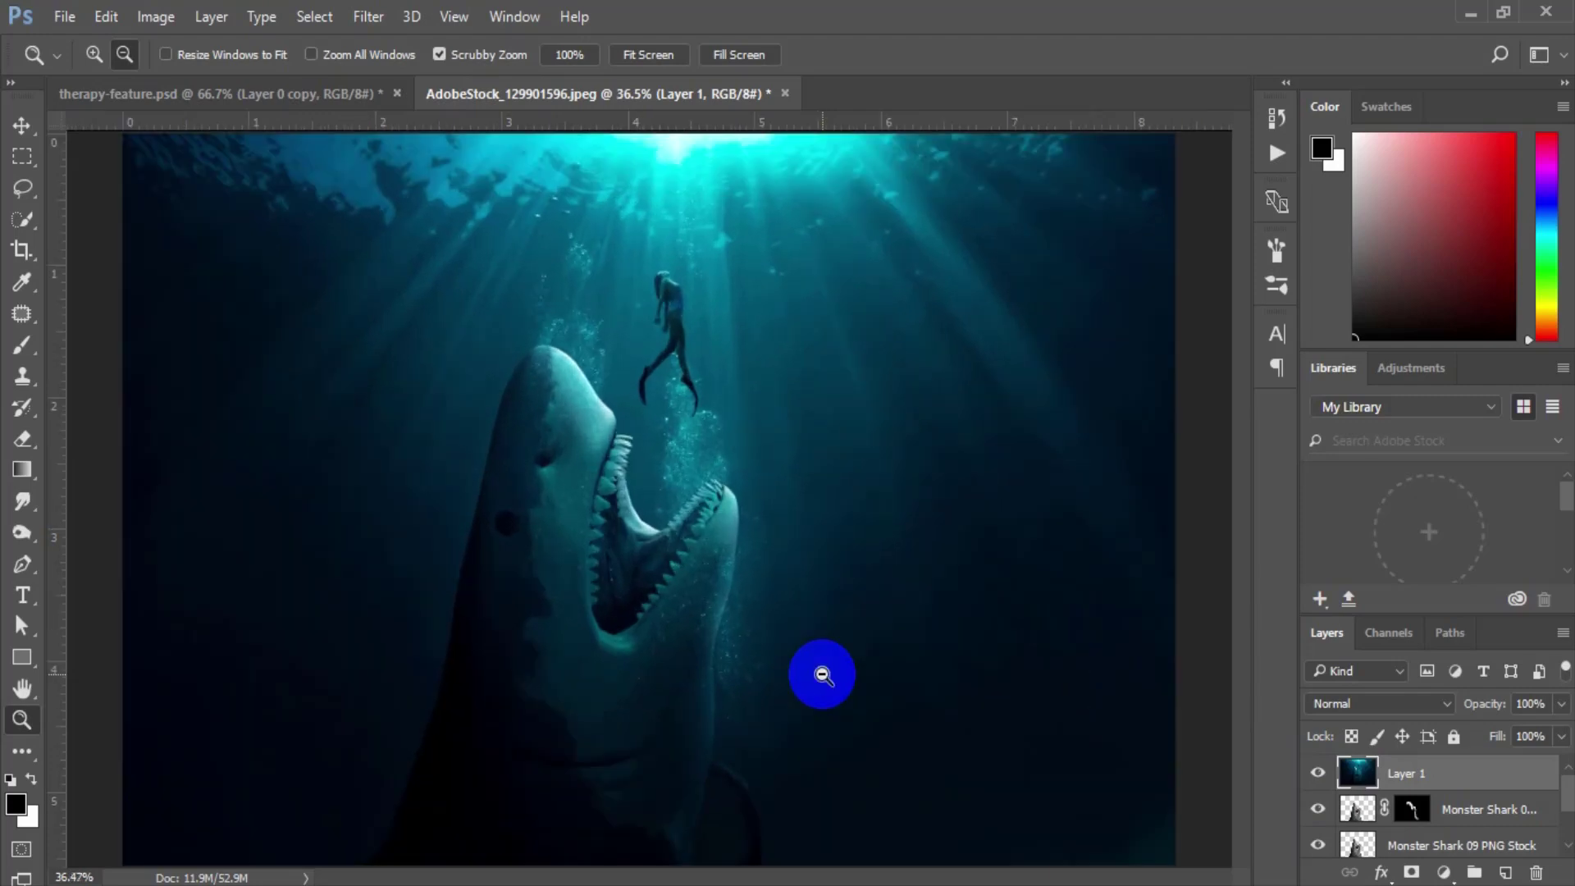